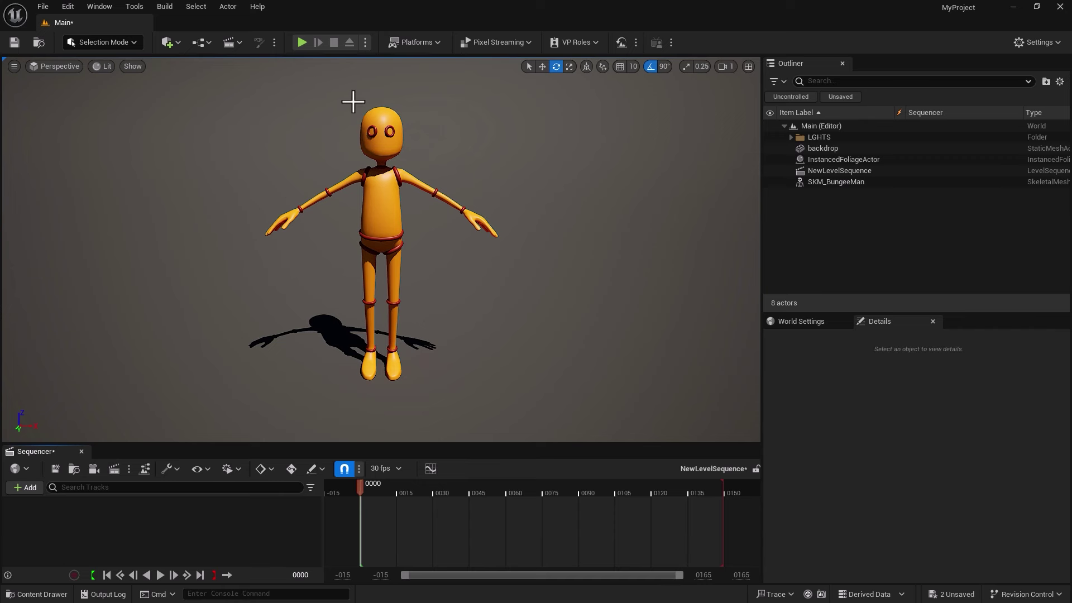
Place the SK_Blade_Sucker skeletal mesh from the Silly_Weapons Blade_Sucker folder on the floor beside the character
click(40, 595)
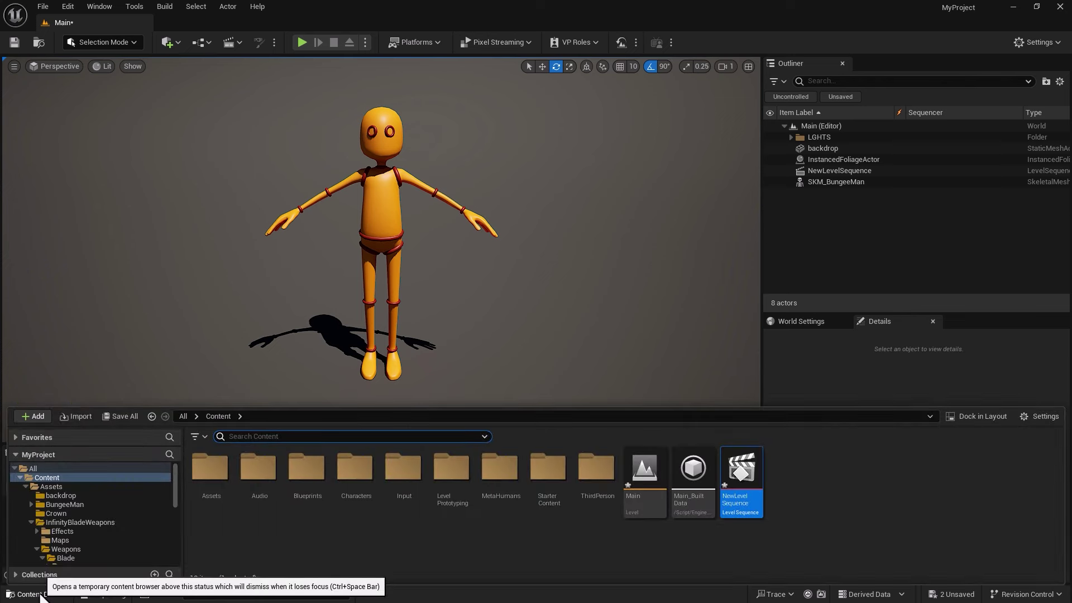
click(49, 523)
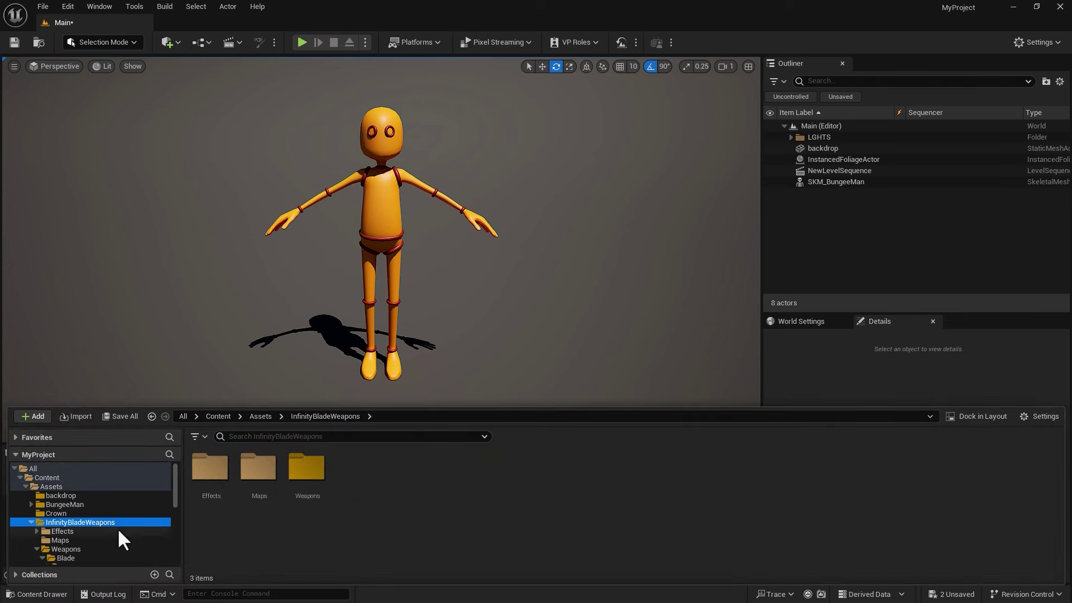
double_click(307, 466)
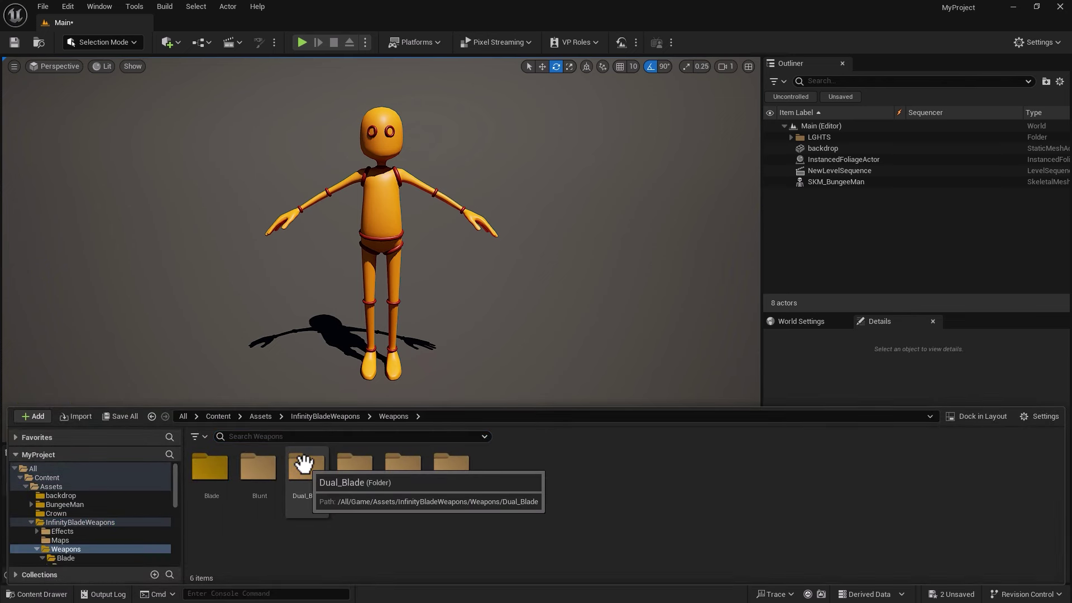
double_click(209, 469)
double_click(259, 474)
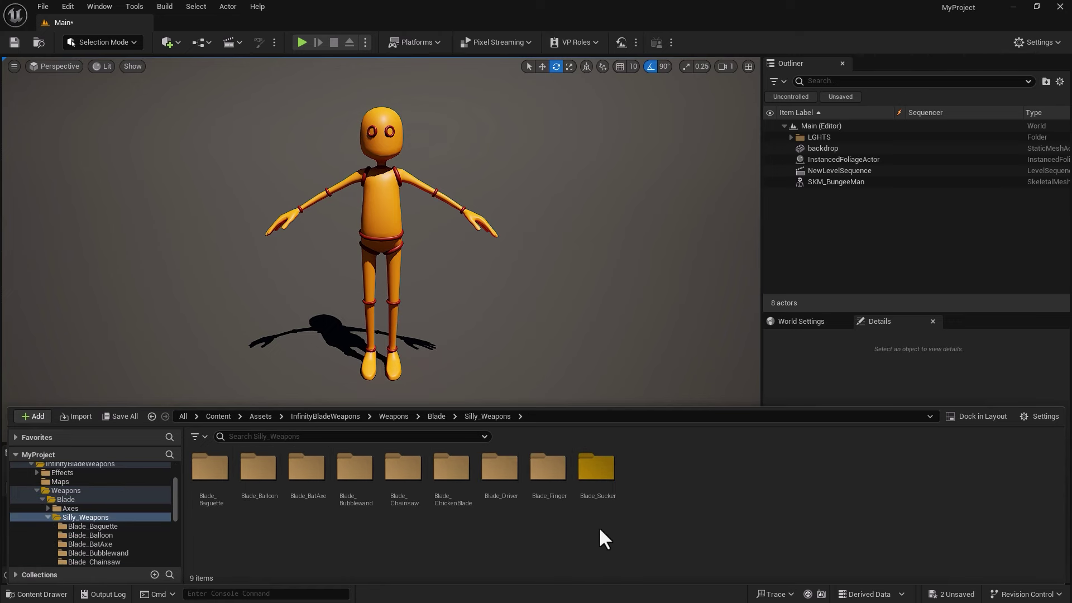
double_click(596, 474)
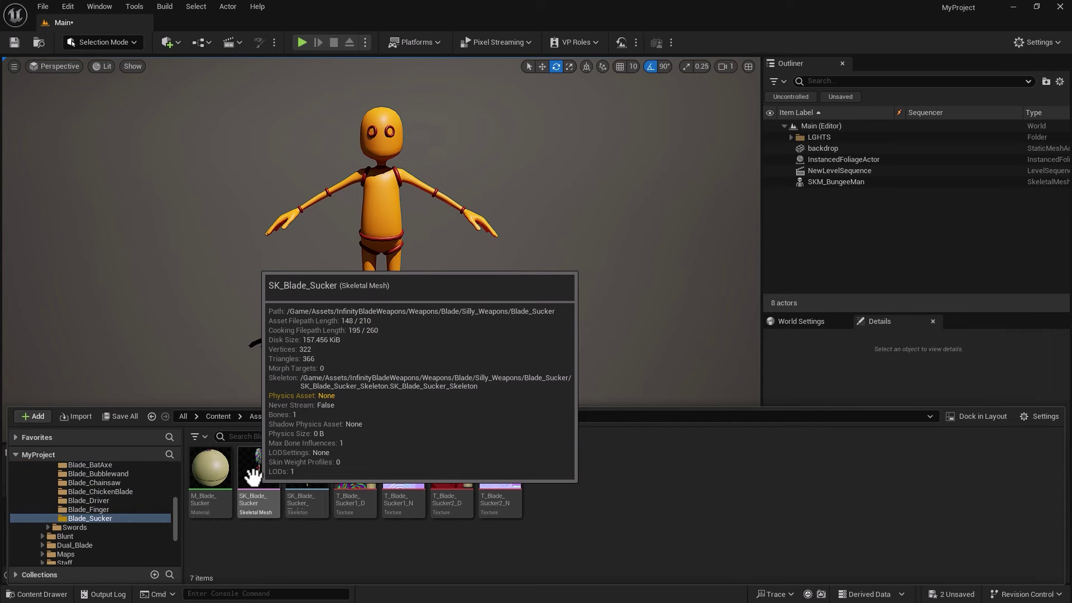
drag(253, 476, 288, 370)
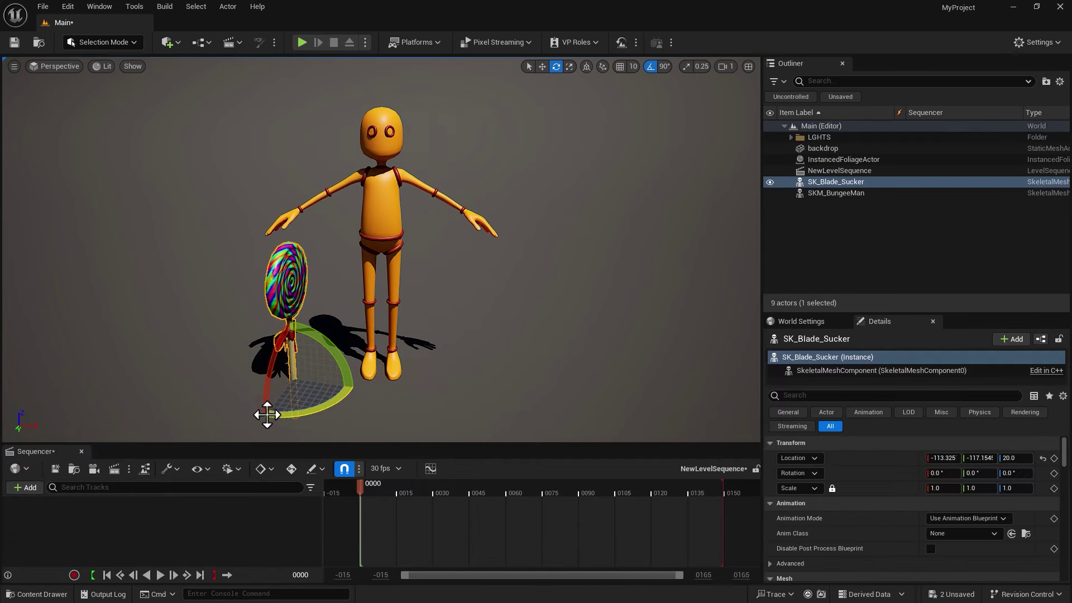
Rotate the lollipop 180° about its vertical axis and raise it to the character's hand, at a height of about 116
drag(276, 416, 382, 414)
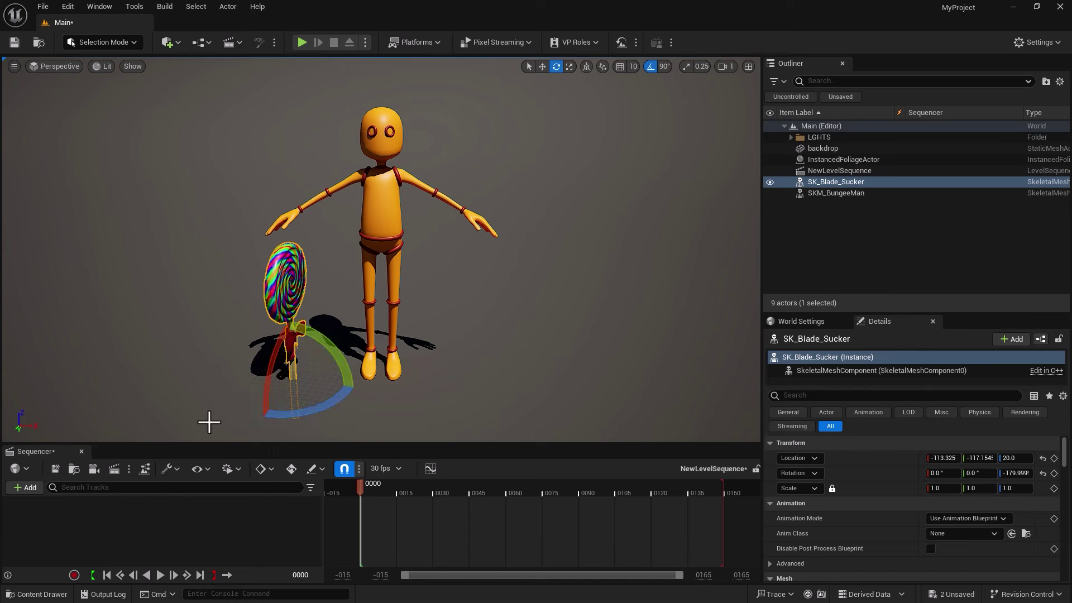
key(w)
drag(282, 360, 270, 202)
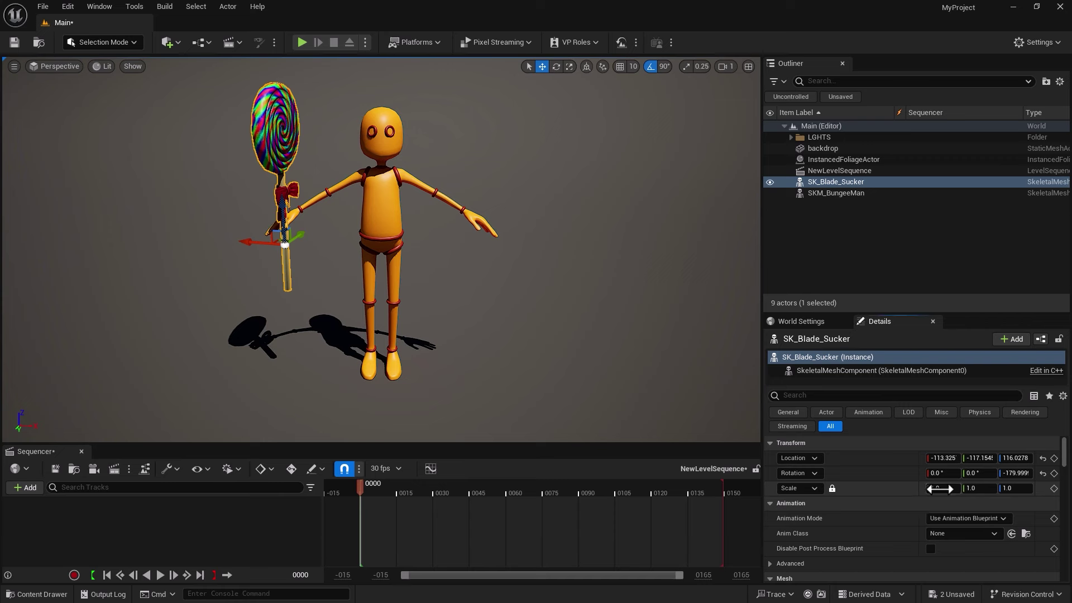
Scale the lollipop uniformly to 0.8 and raise its handle into the character's hand, at a height of about 128
click(939, 489)
key(Return)
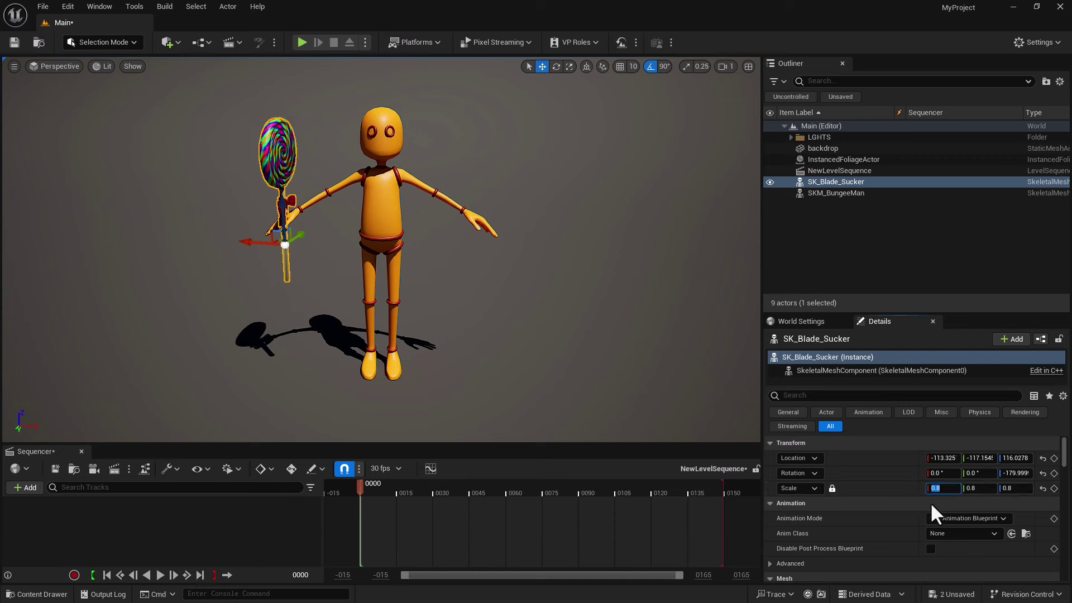
drag(279, 216, 278, 197)
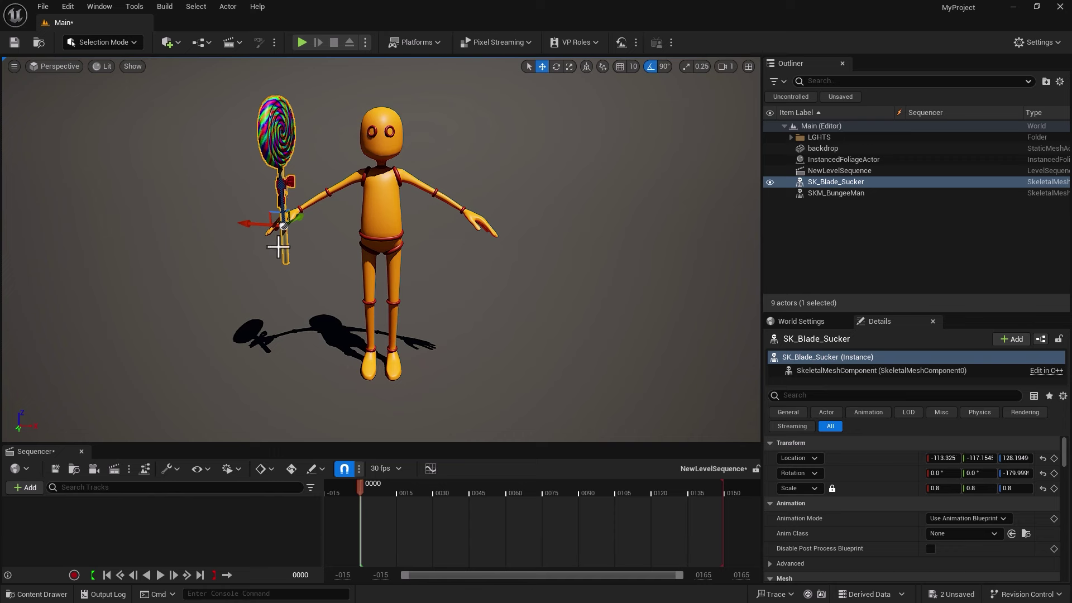
click(286, 302)
click(380, 192)
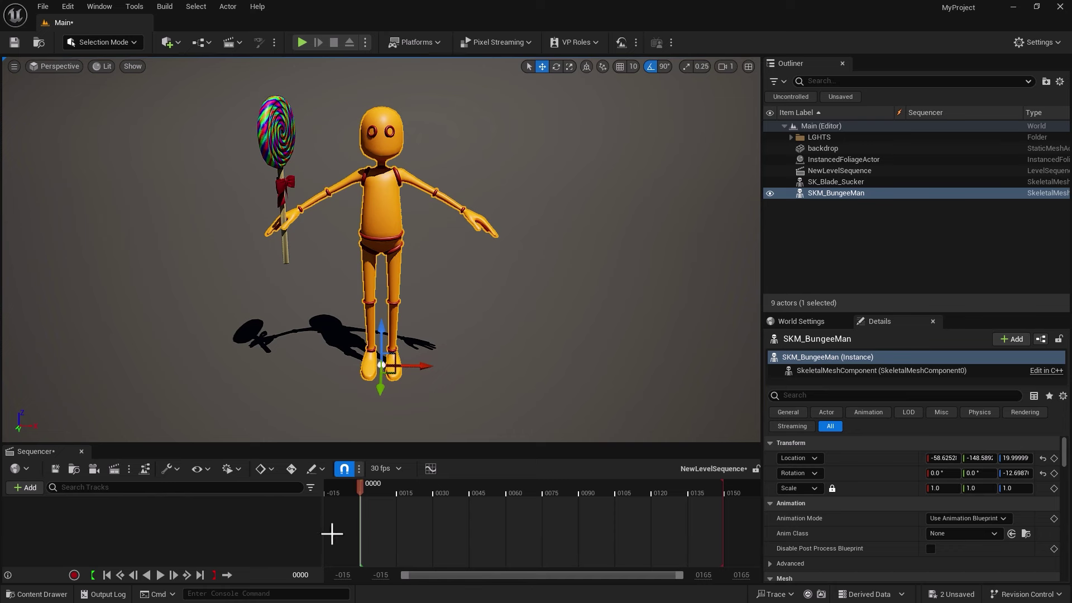
click(239, 43)
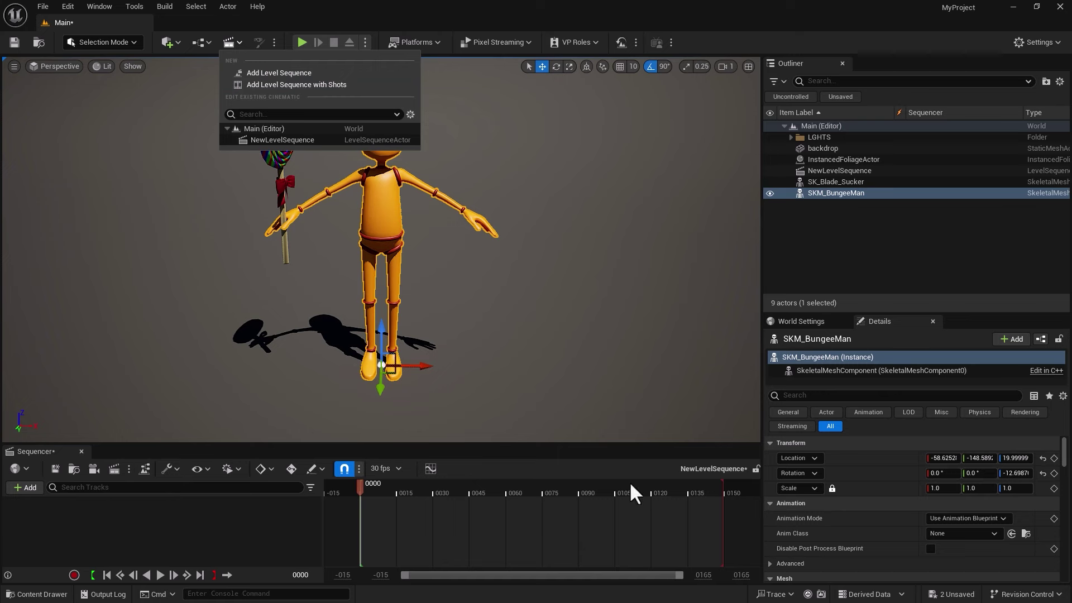
click(823, 171)
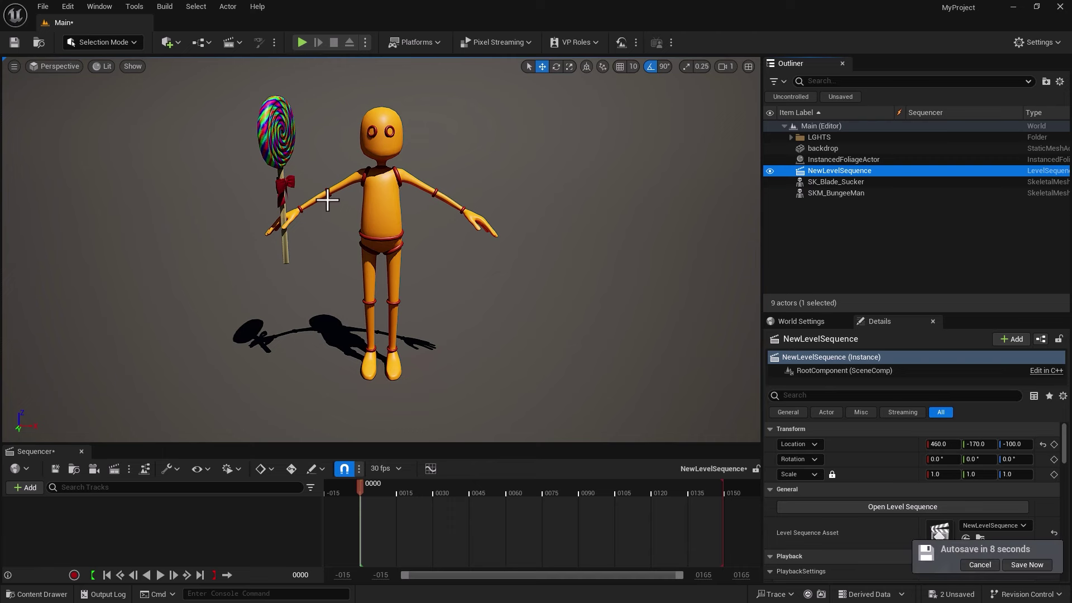
click(980, 565)
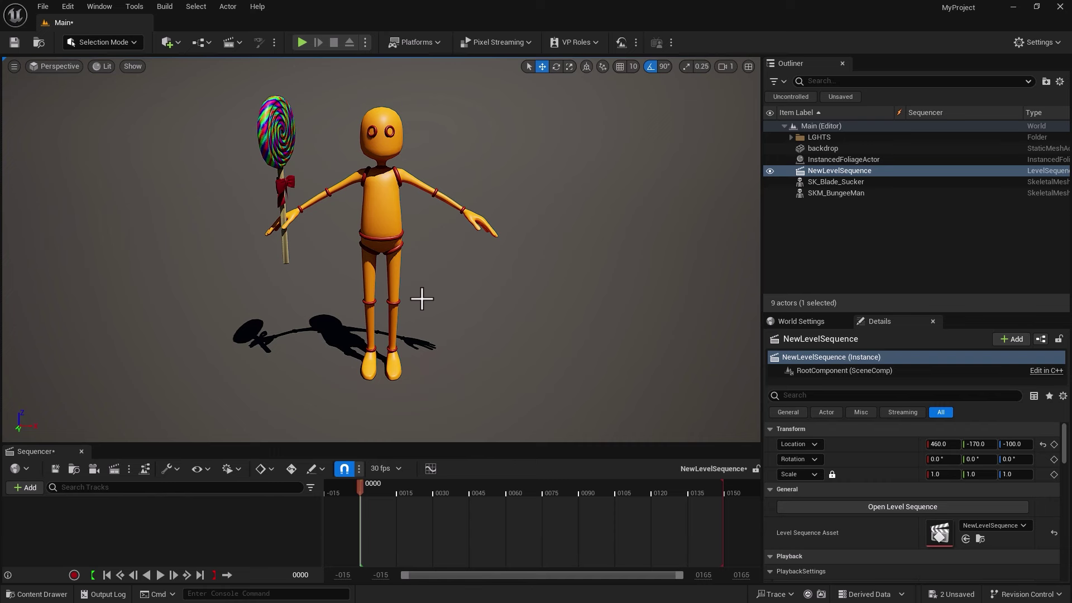
click(816, 183)
click(817, 192)
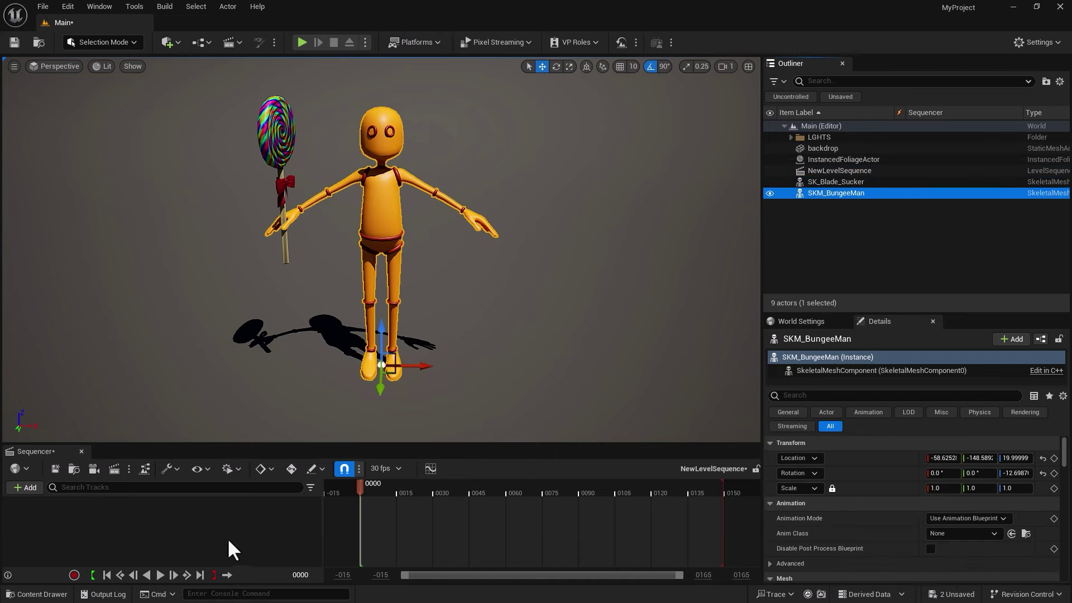
Add SK_Blade_Sucker and SKM_BungeeMan as tracks to NewLevelSequence, enlarging the Sequencer area to make room
click(799, 184)
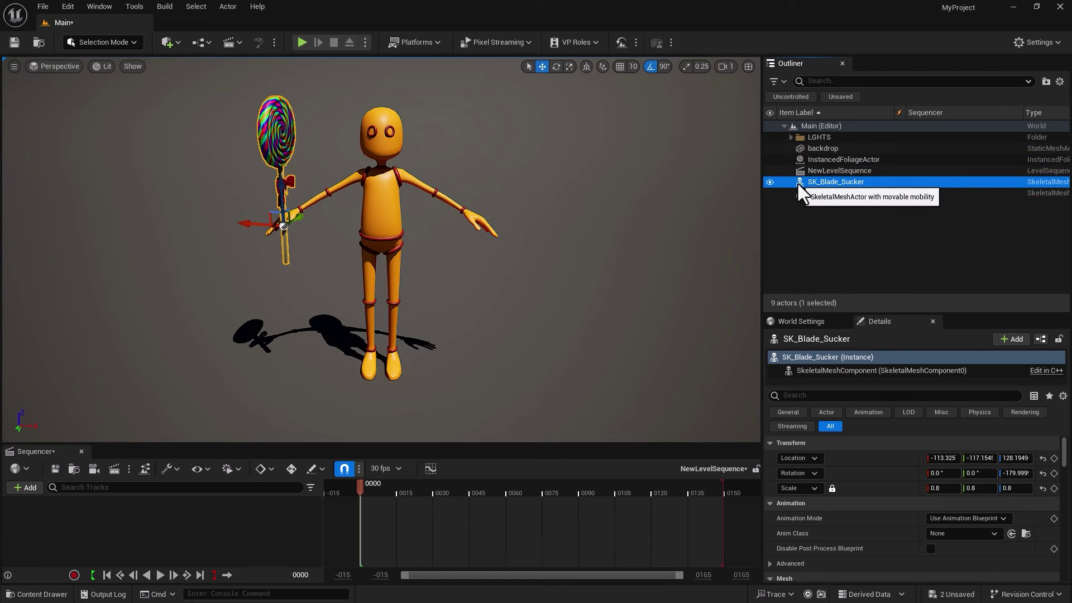
drag(796, 182, 143, 514)
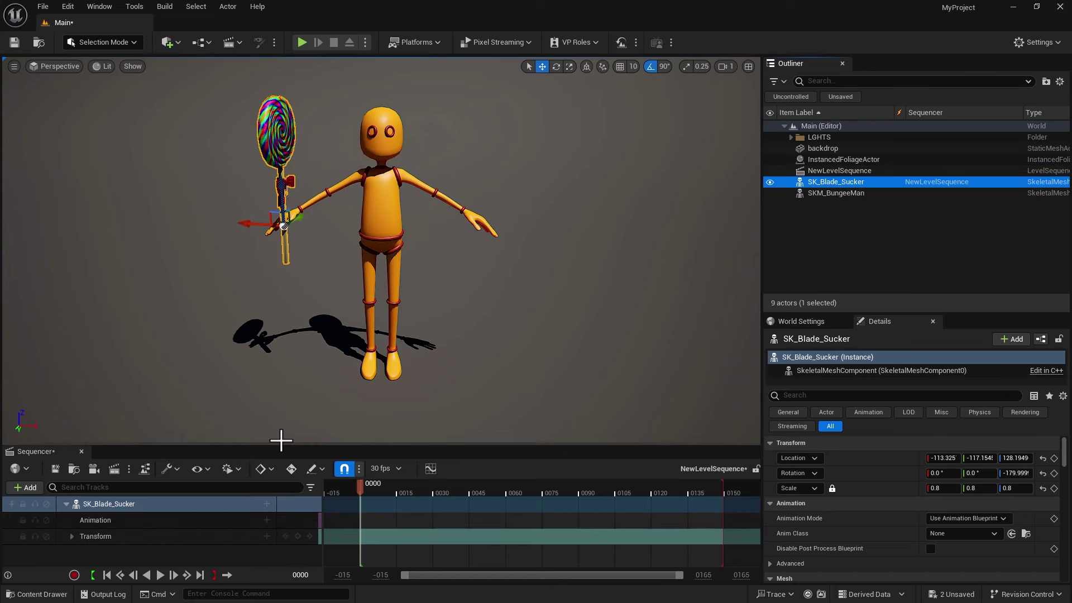
drag(281, 445, 280, 392)
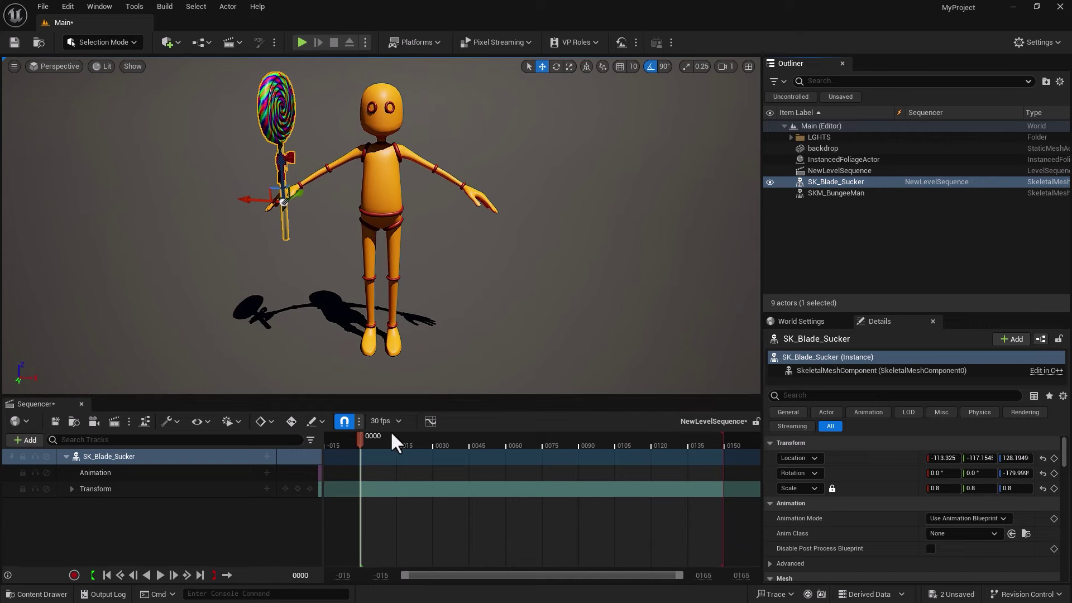
click(800, 193)
drag(796, 198, 158, 598)
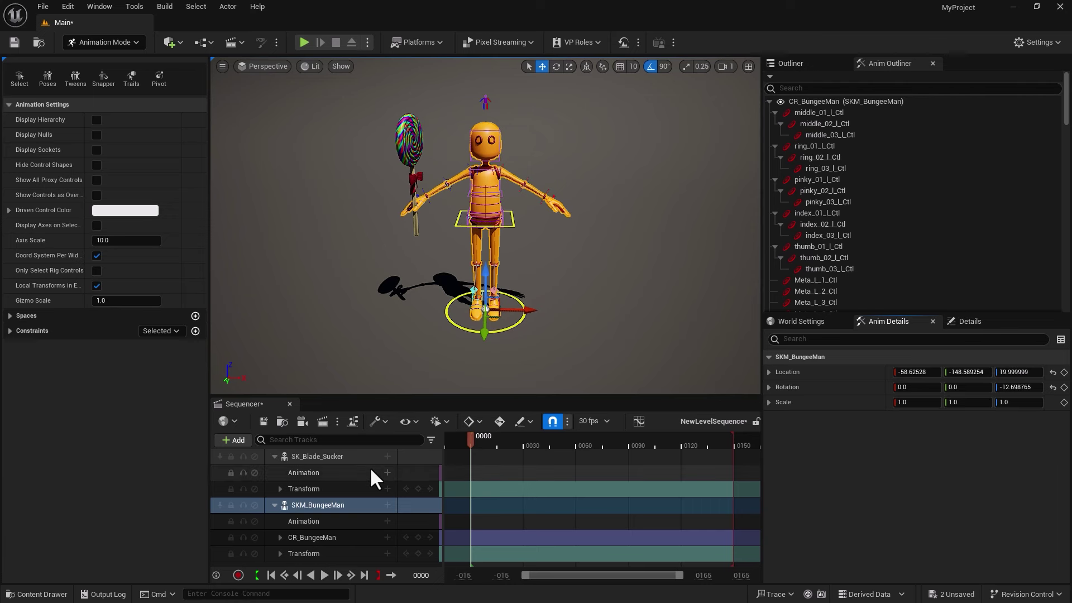
Bring back the Outliner and collapse the SKM_BungeeMan track in the level sequence
click(799, 65)
click(813, 183)
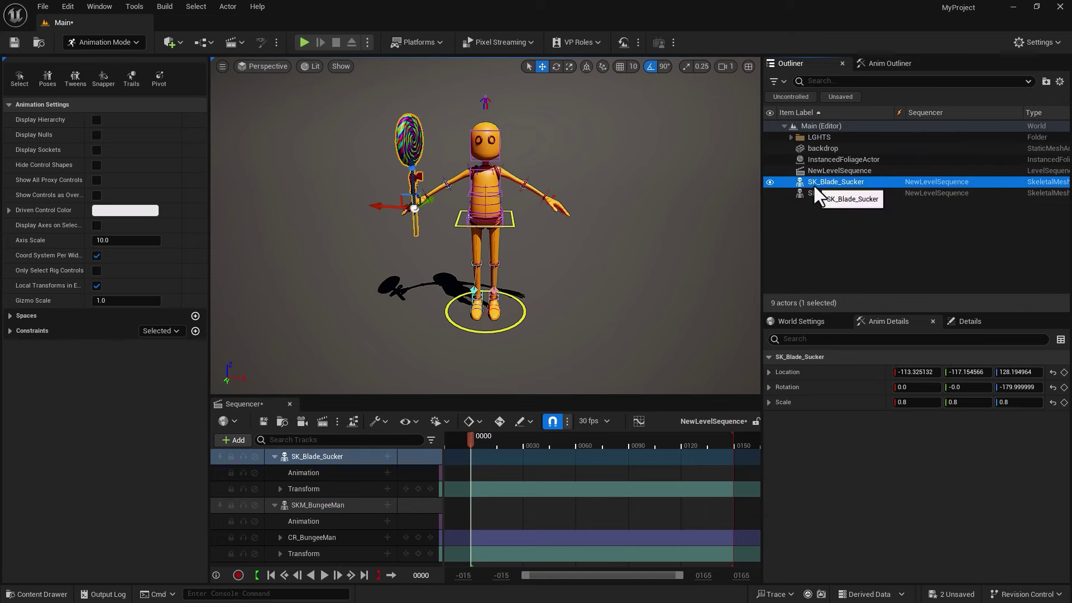
click(812, 192)
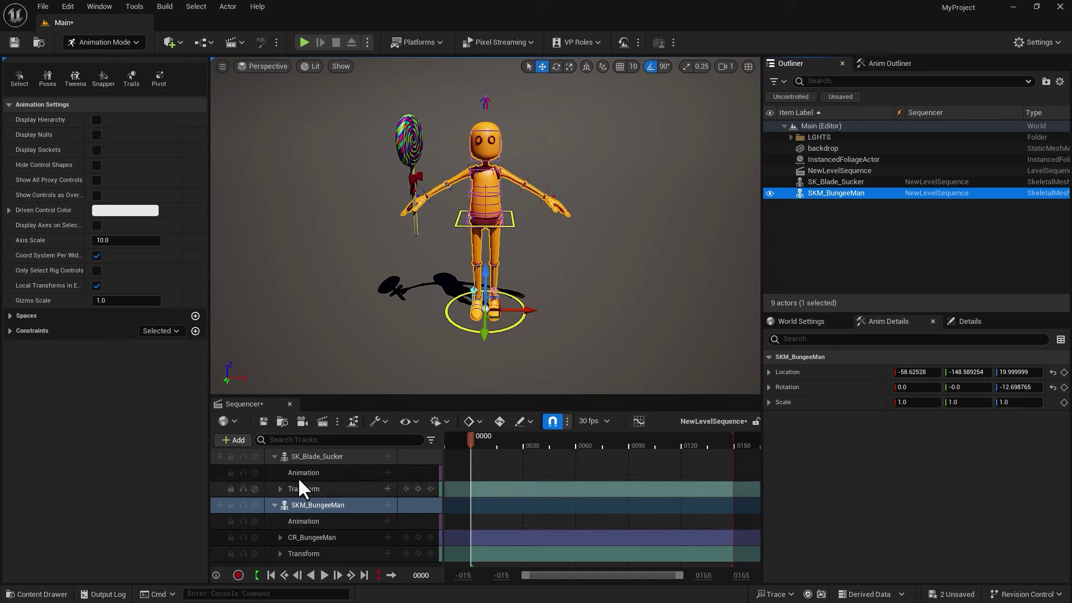
click(233, 440)
mouse_move(270, 248)
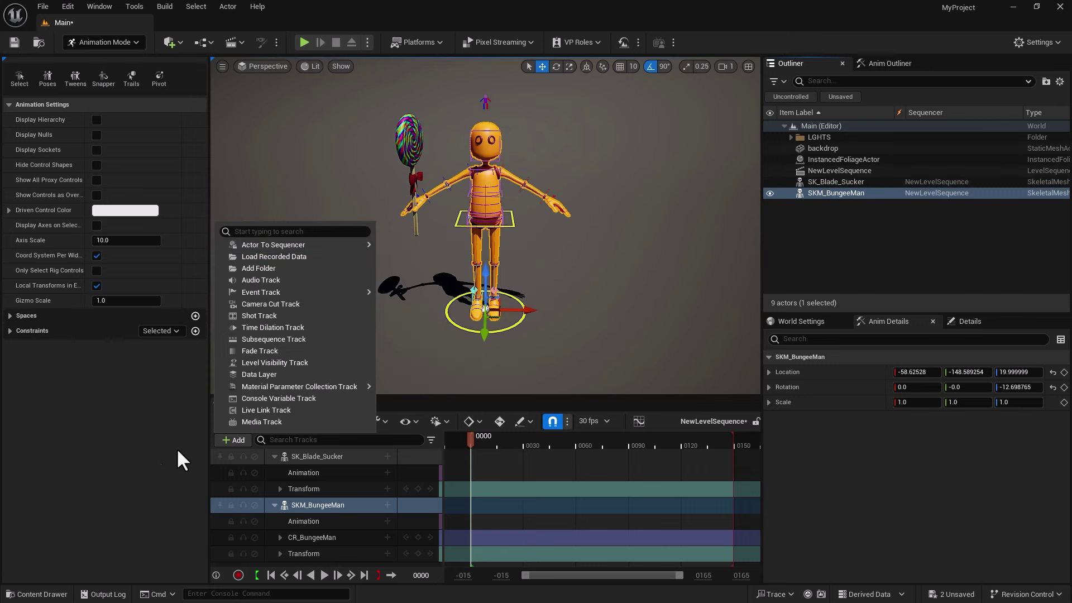
click(121, 480)
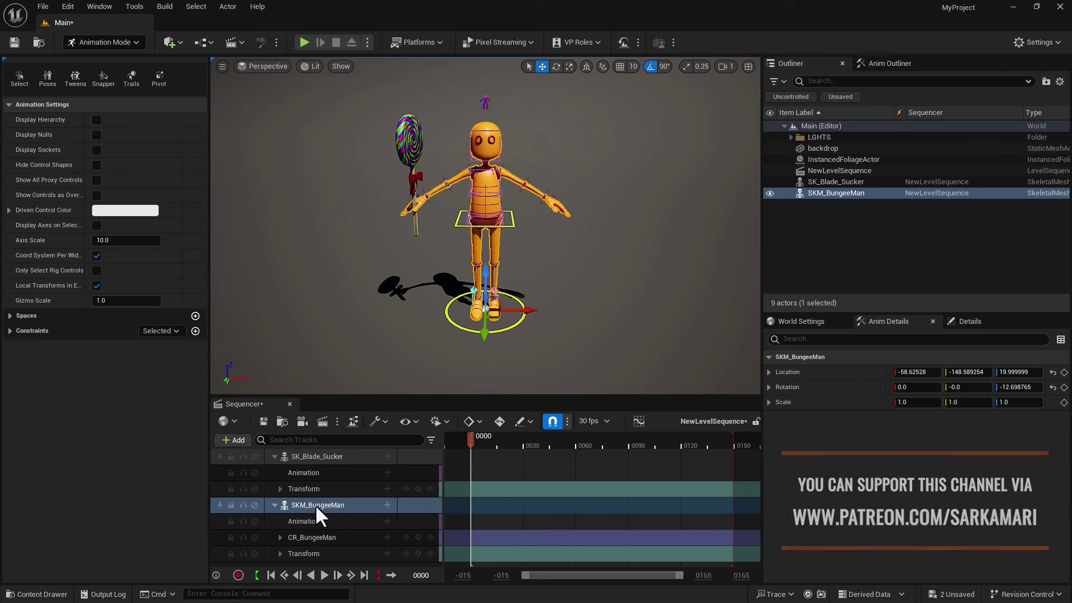
click(274, 505)
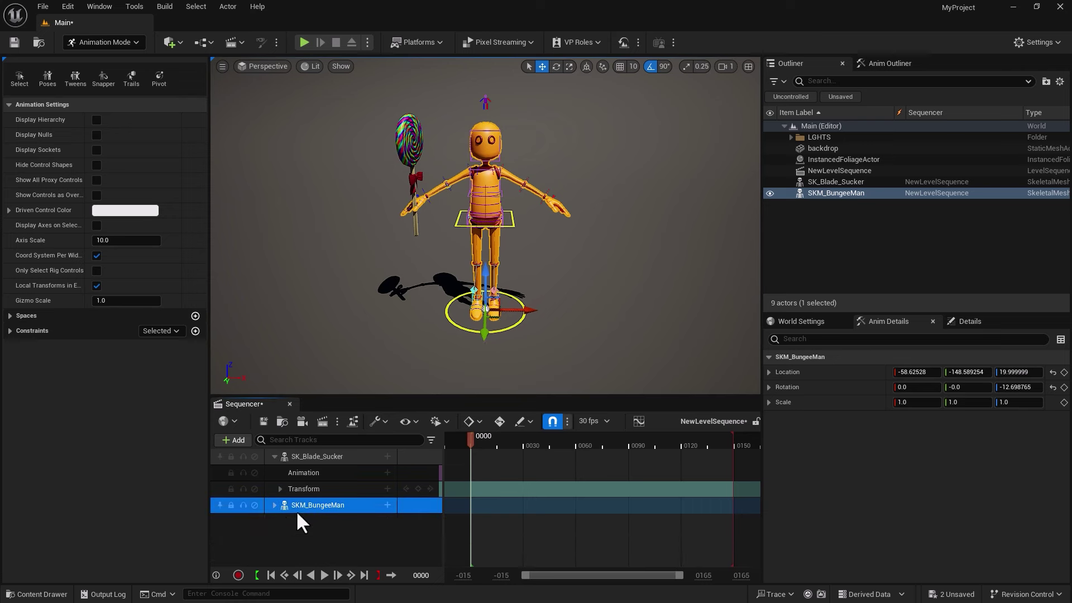
Try attaching SK_Blade_Sucker to SKM_BungeeMan's hand_r bone with the attach option set to None
click(299, 459)
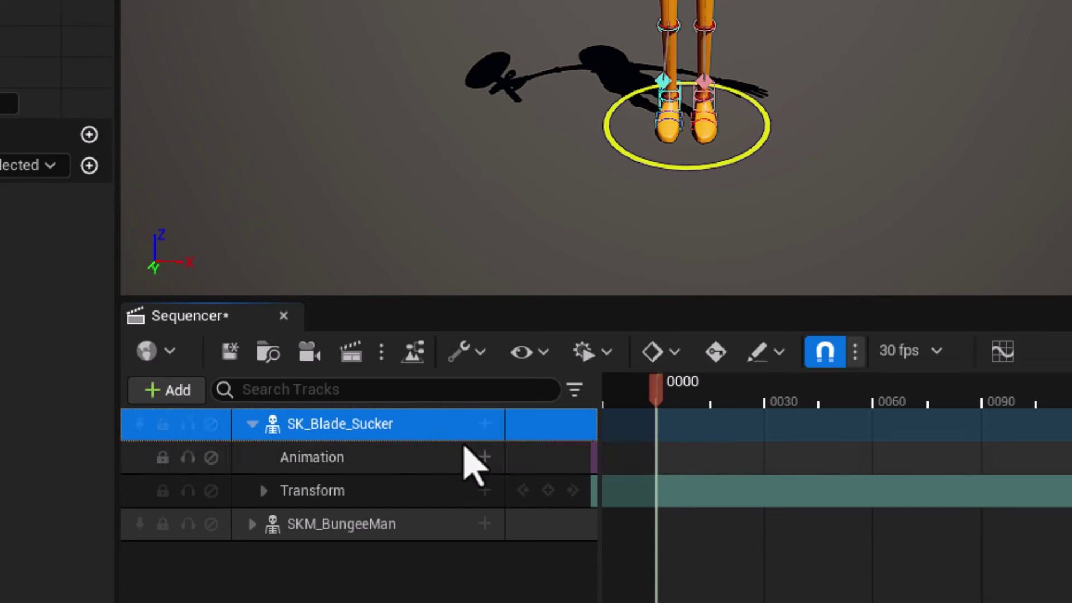
click(485, 423)
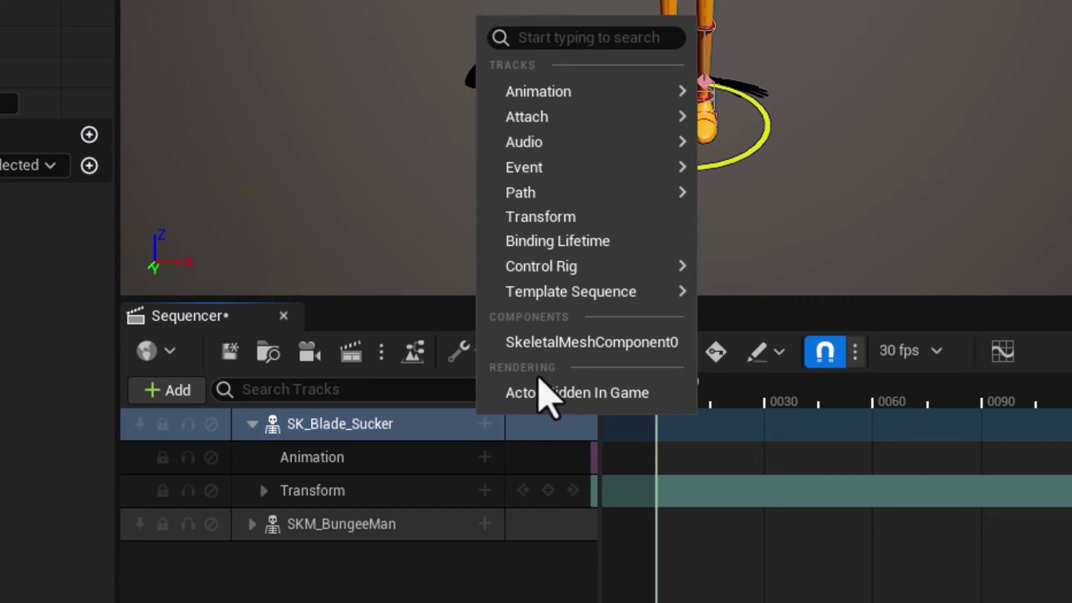
mouse_move(532, 127)
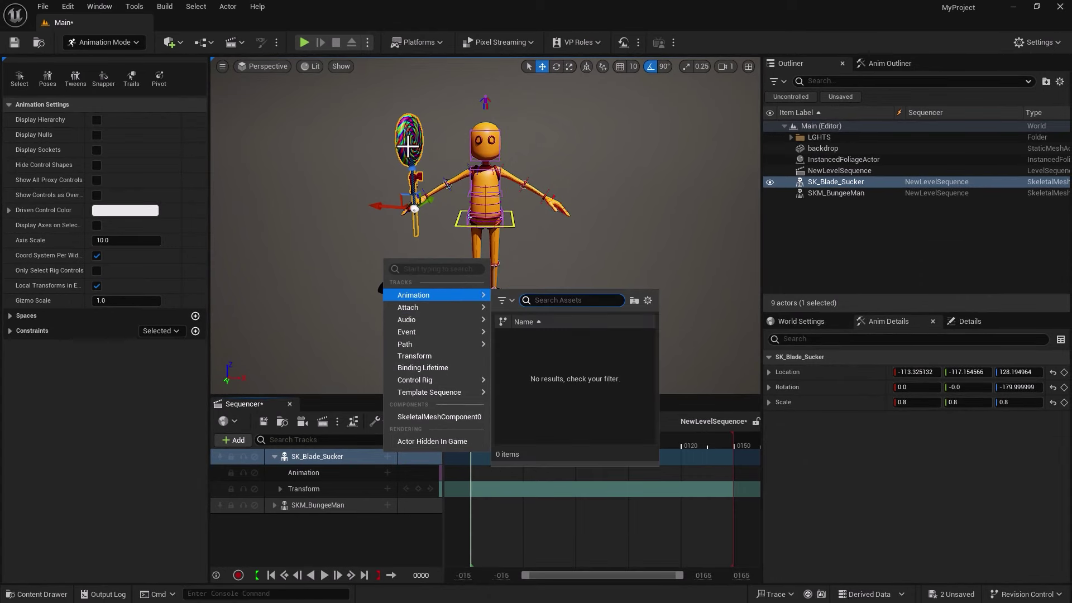
mouse_move(438, 313)
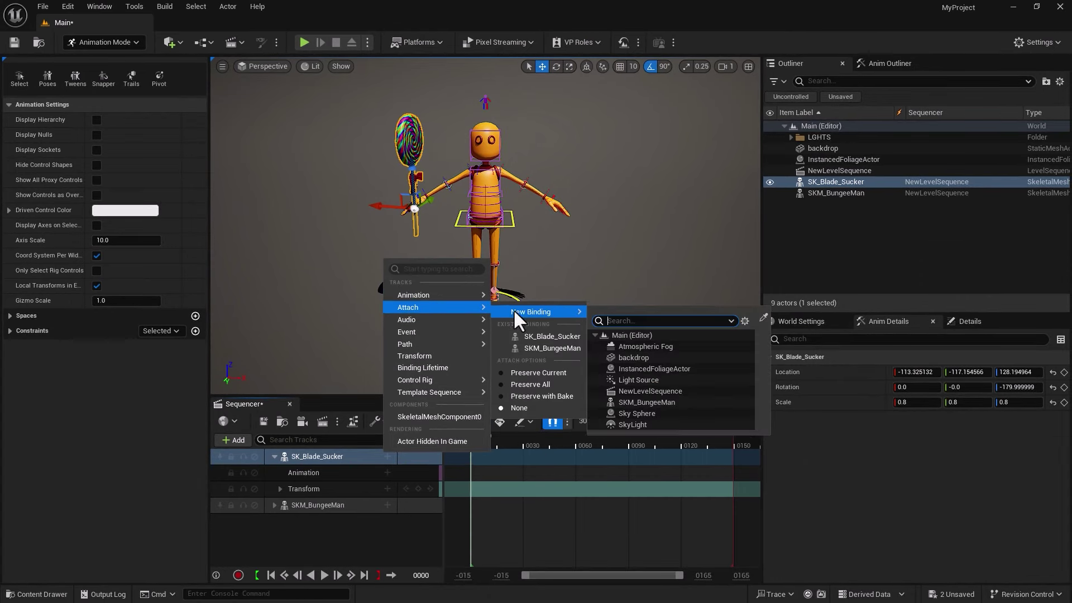
click(523, 350)
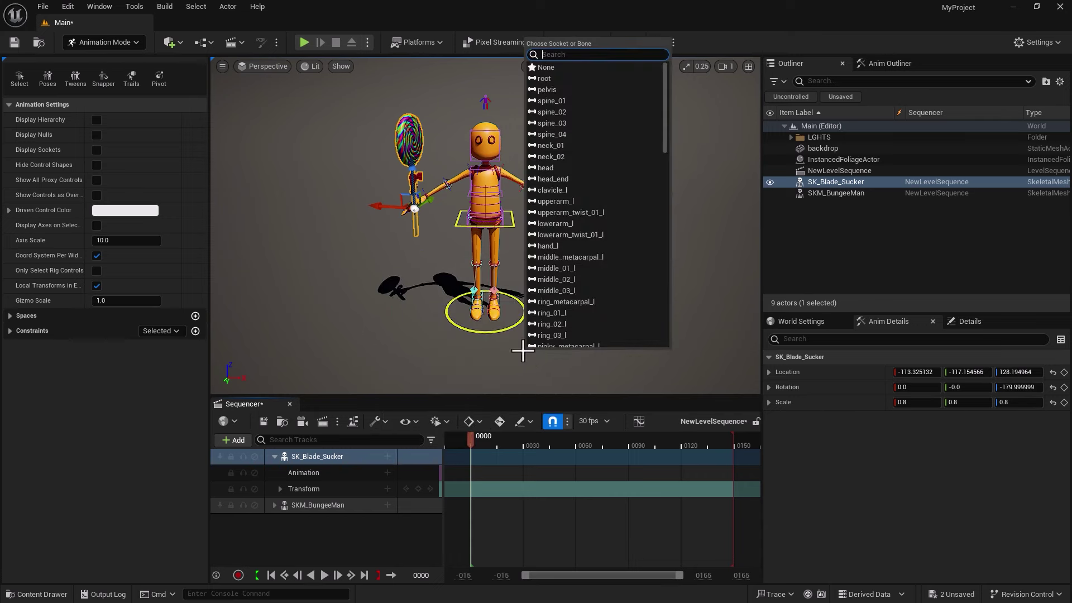
text(hand)
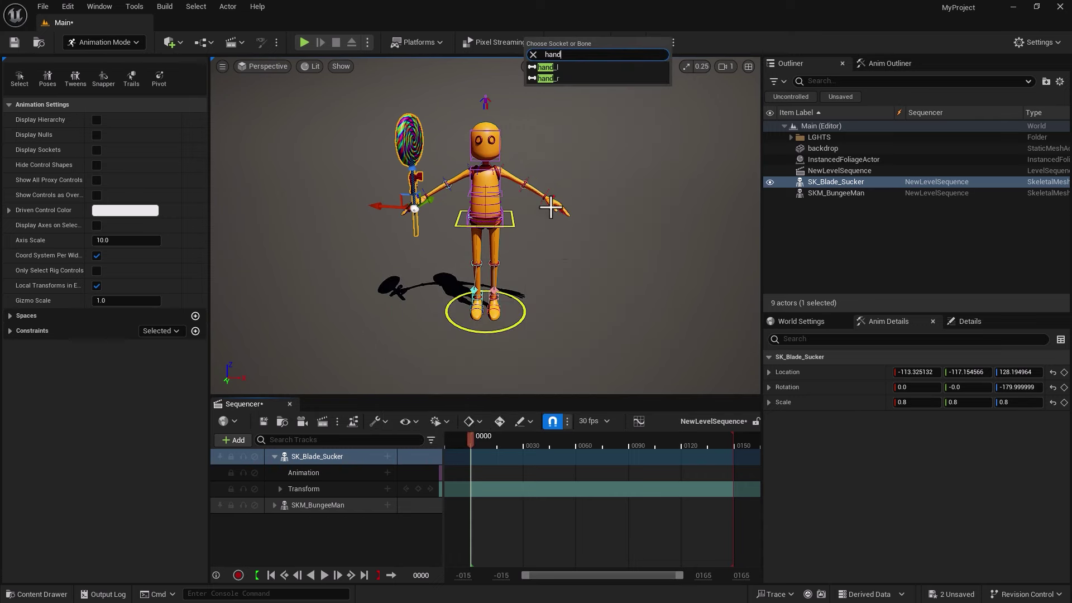
click(553, 80)
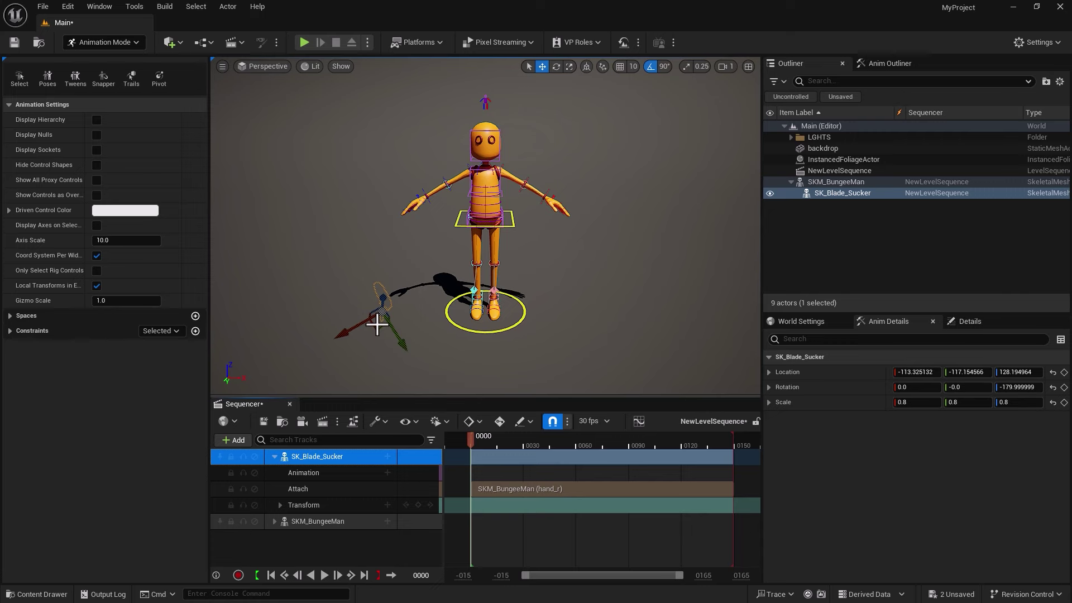
Undo the attachment of the lollipop to the character's hand bone
click(146, 409)
key(ctrl+z)
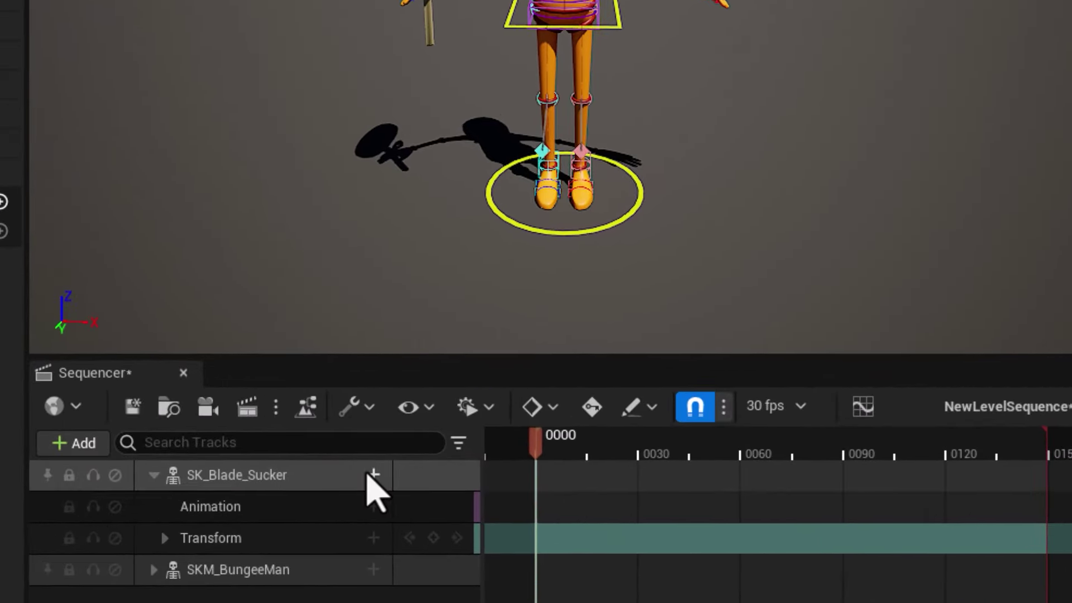
Attach SK_Blade_Sucker to SKM_BungeeMan's hand_r bone with an Attach track, using the Preserve Current attach option
click(373, 475)
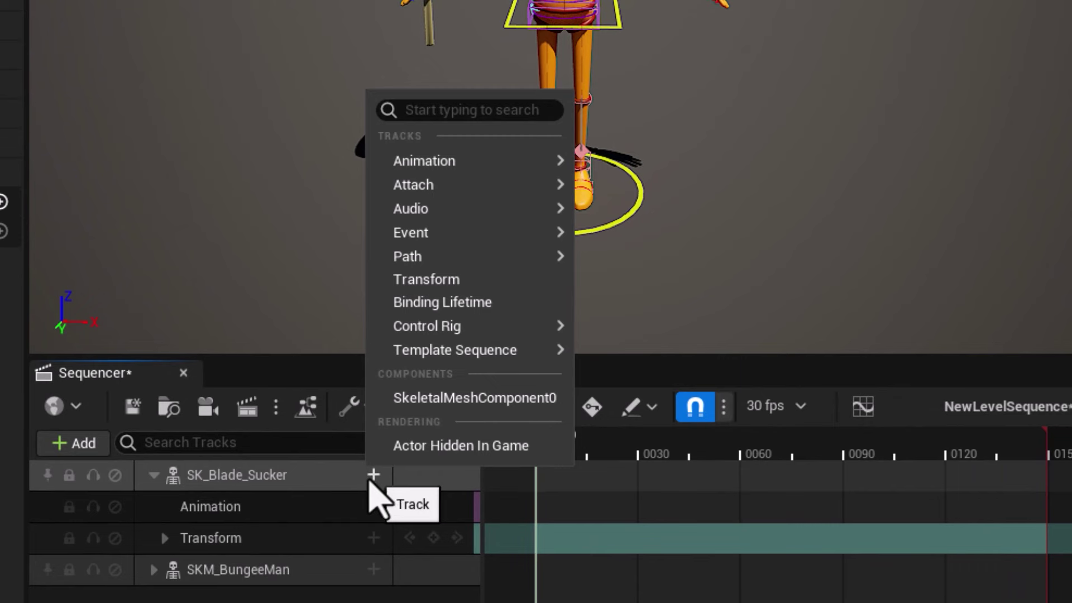
mouse_move(454, 191)
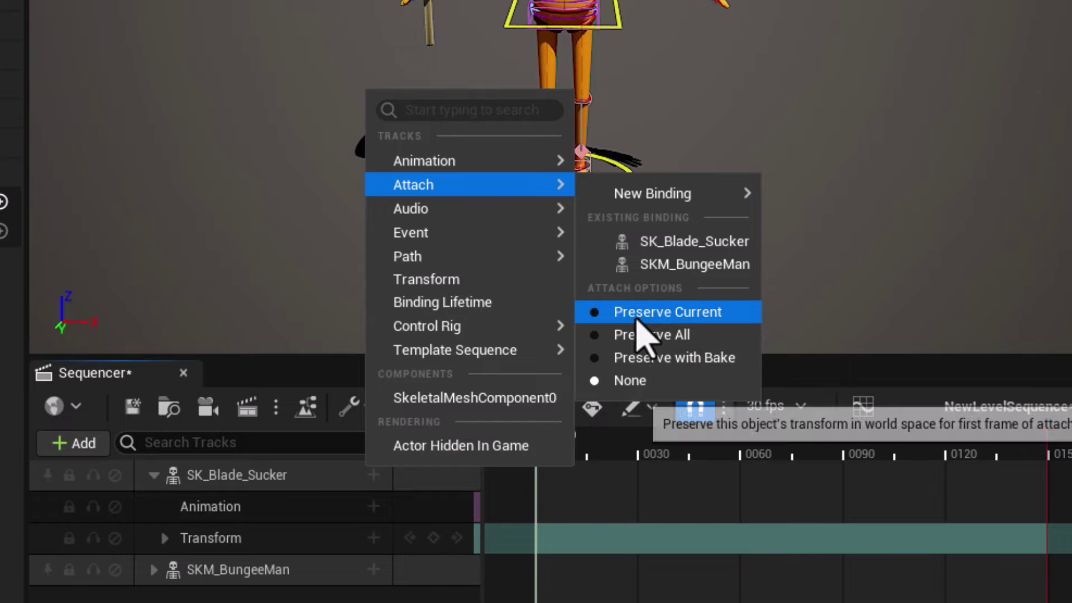
click(648, 313)
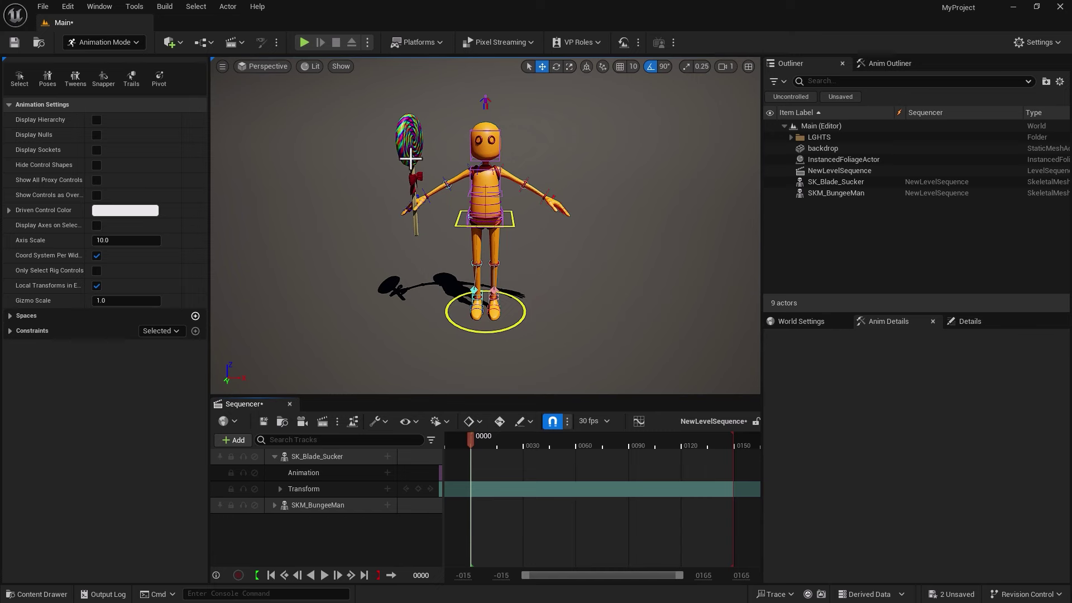
click(385, 456)
mouse_move(480, 311)
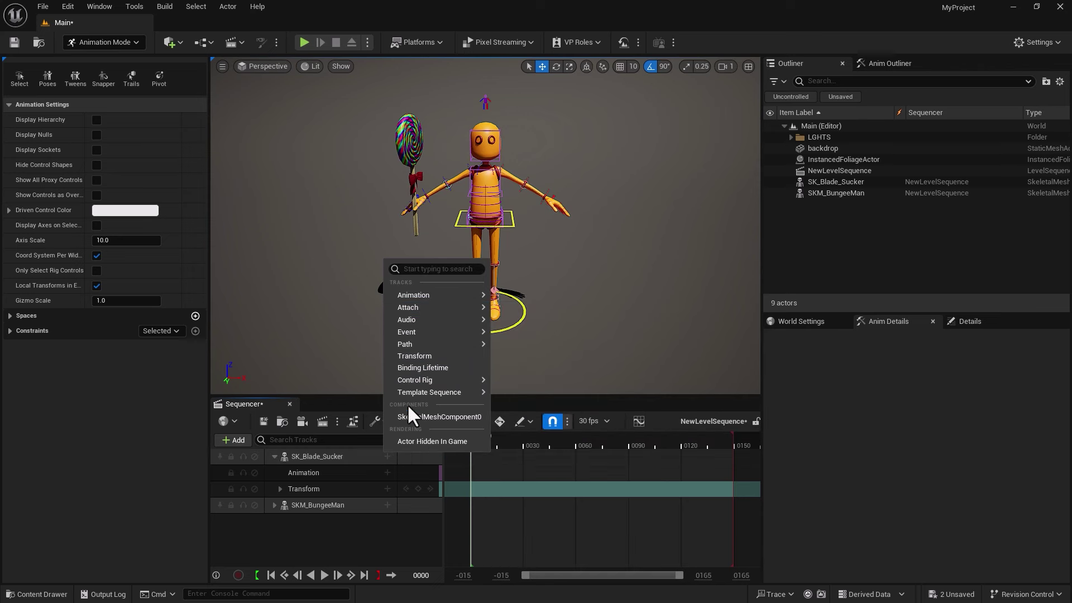
mouse_move(418, 309)
click(539, 345)
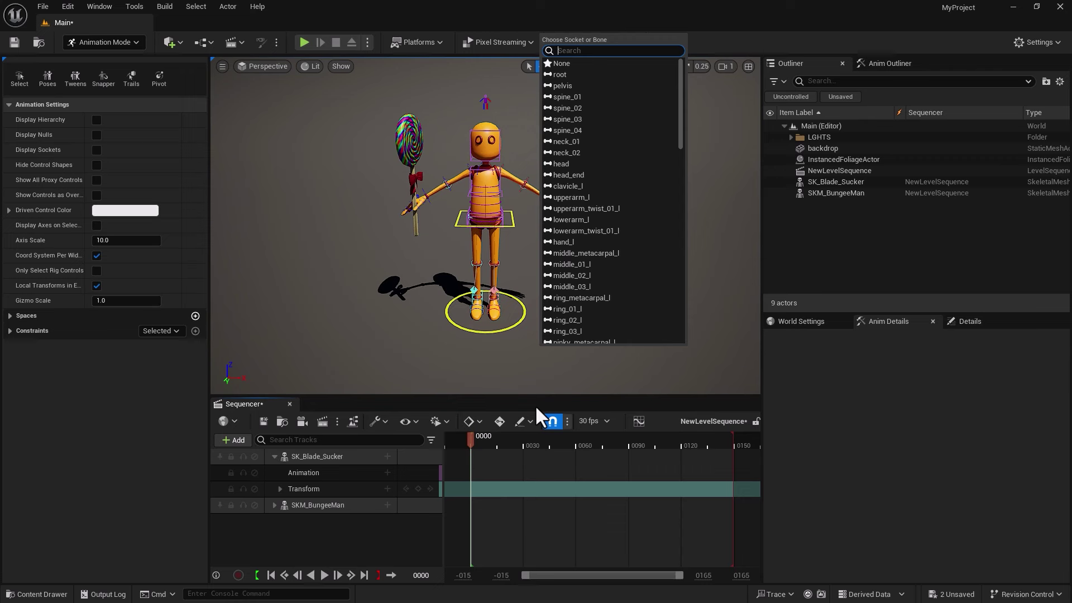
text(hand)
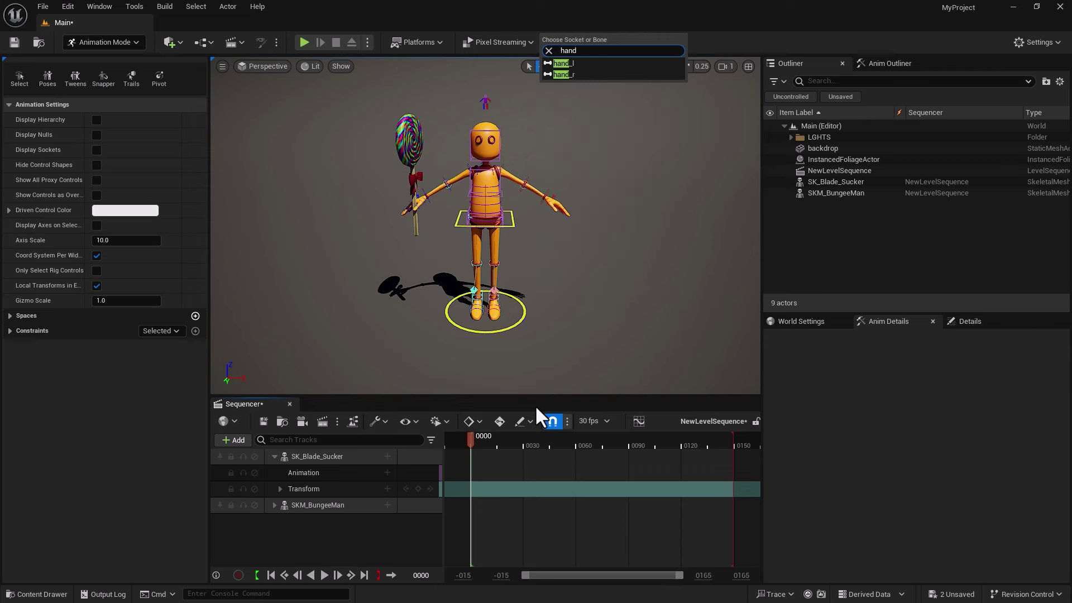
click(556, 74)
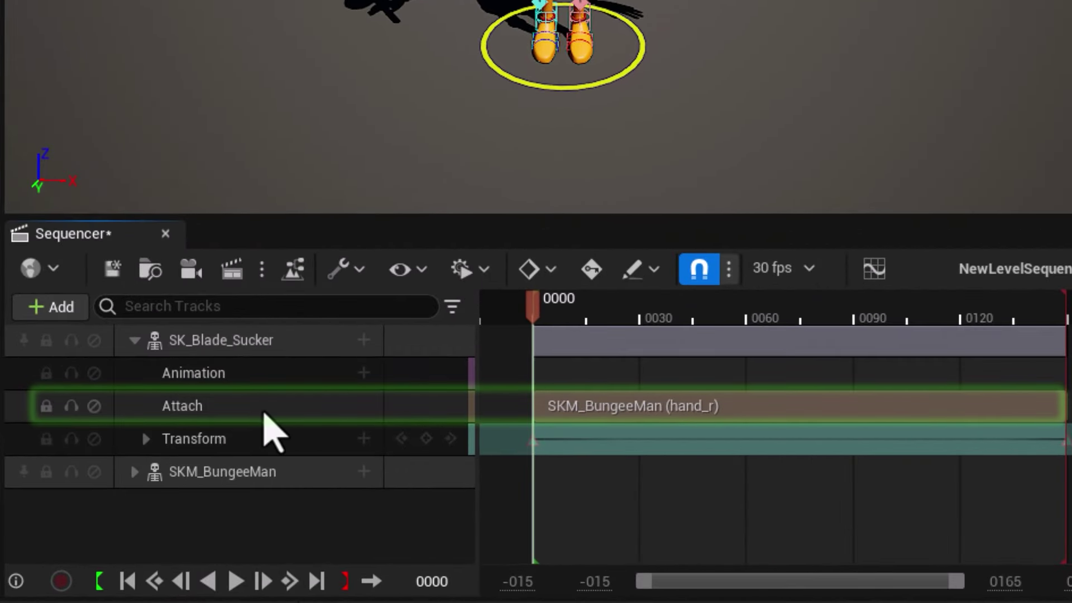
click(265, 415)
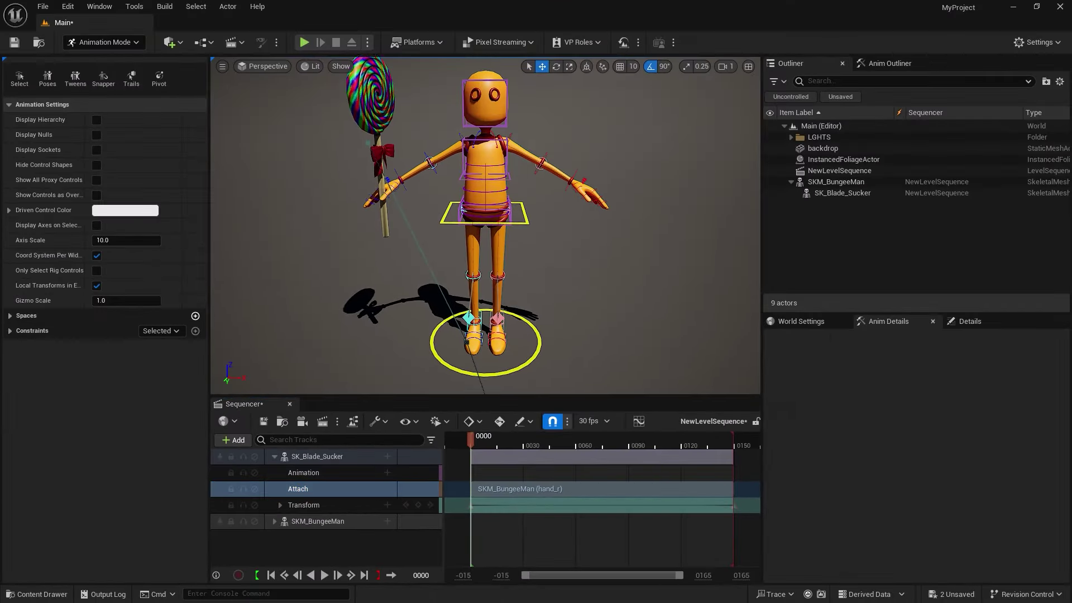
Disable rotation snapping and rotate the character's right forearm control Arm_R_Fk2_Ctl to about -5.4 on the first rotation axis
alt+middle_drag(441, 208, 441, 291)
alt+right_drag(538, 209, 628, 209)
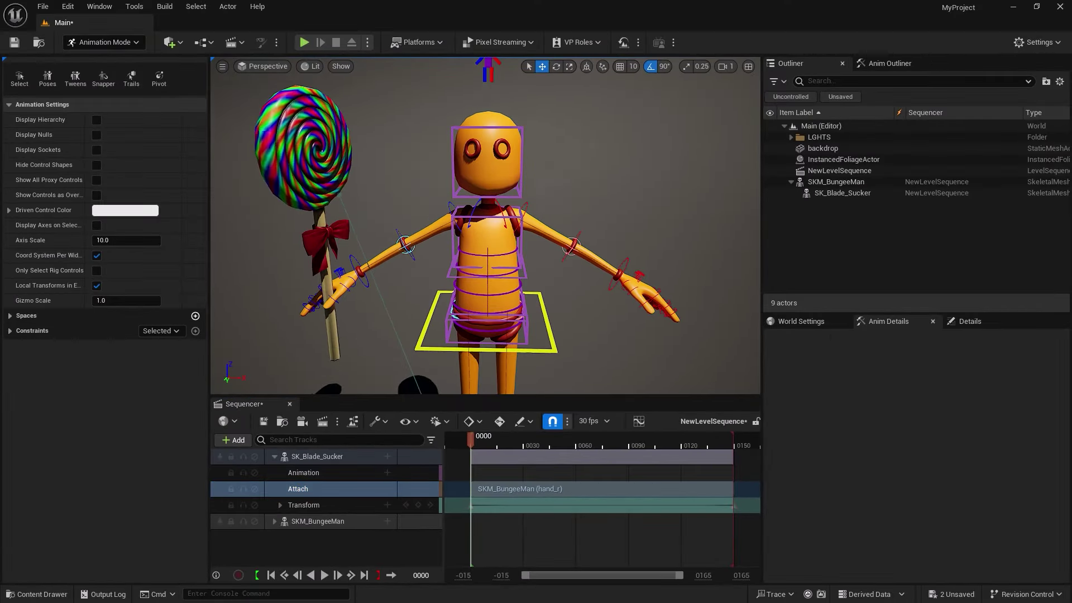
alt+drag(421, 248, 422, 232)
click(397, 231)
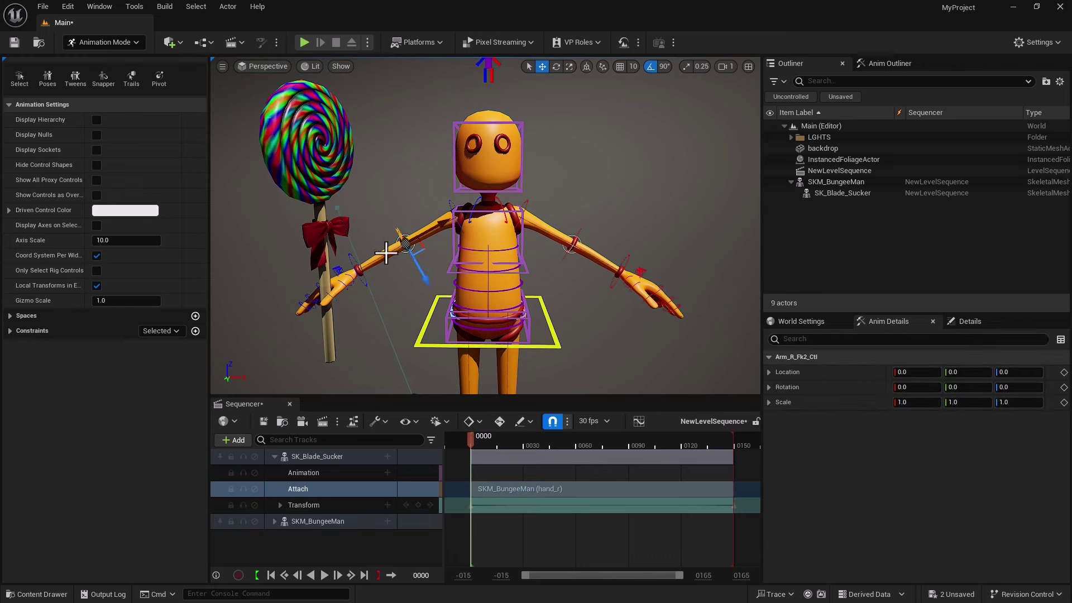
key(e)
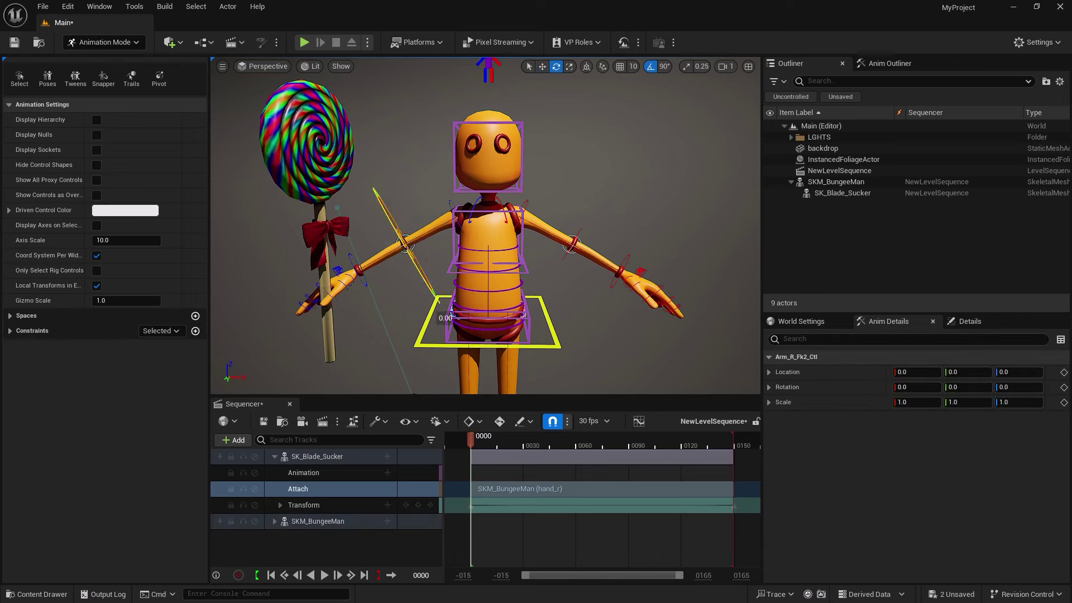
key(shift+g)
mouse_move(397, 231)
mouse_down()
mouse_move(408, 250)
mouse_move(401, 238)
mouse_up()
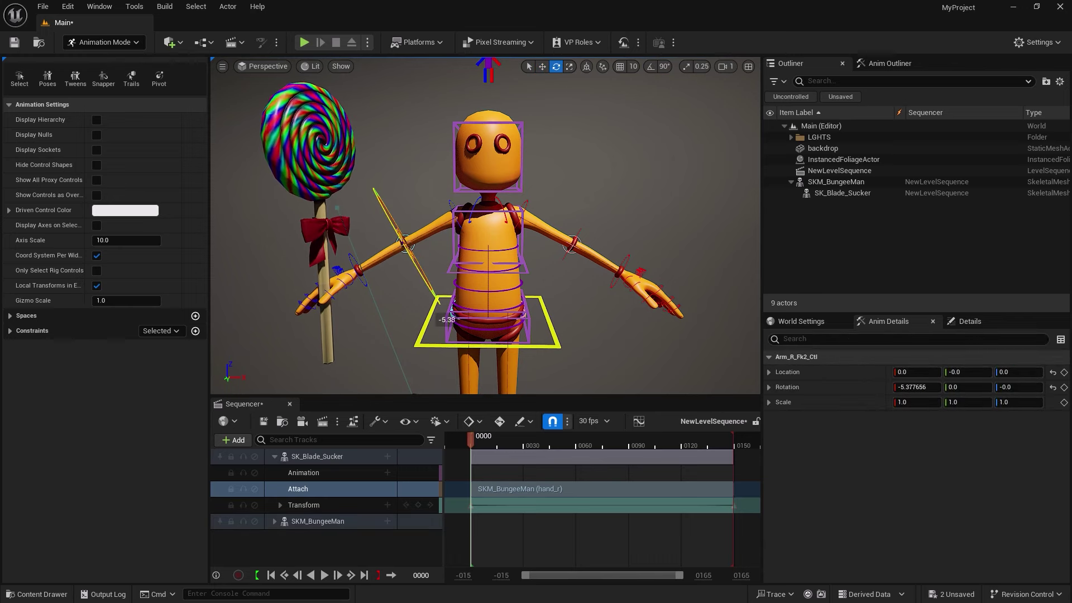
Try raising the right forearm with Arm_R_Fk2_Ctl to a rotation of about -5.9, 23.6, -2.4, undoing one smaller turn first
mouse_move(461, 261)
mouse_down()
mouse_move(459, 295)
mouse_move(461, 268)
mouse_up()
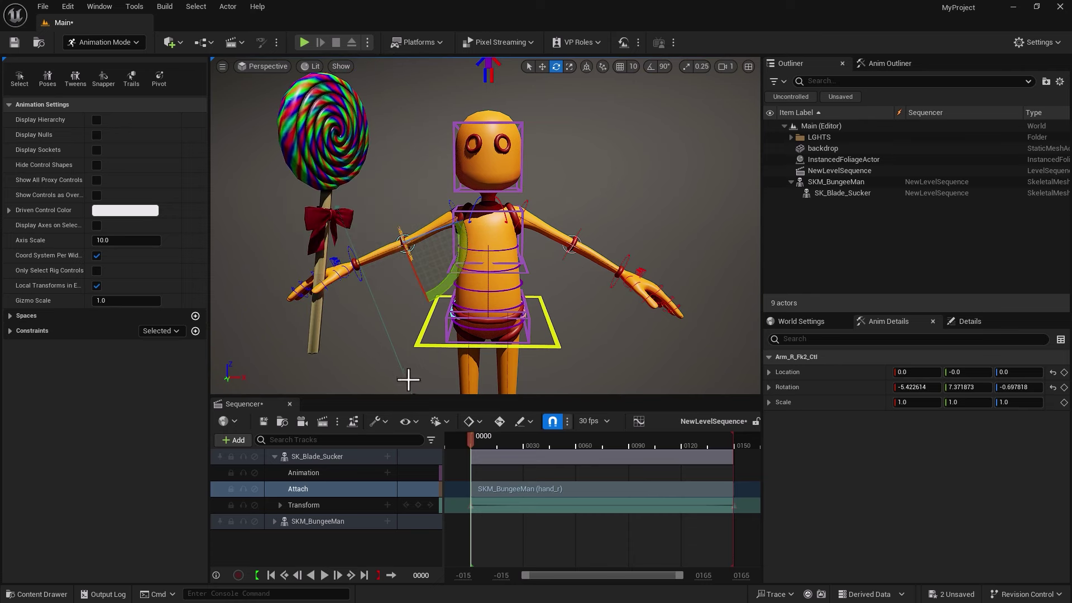
key(ctrl+z)
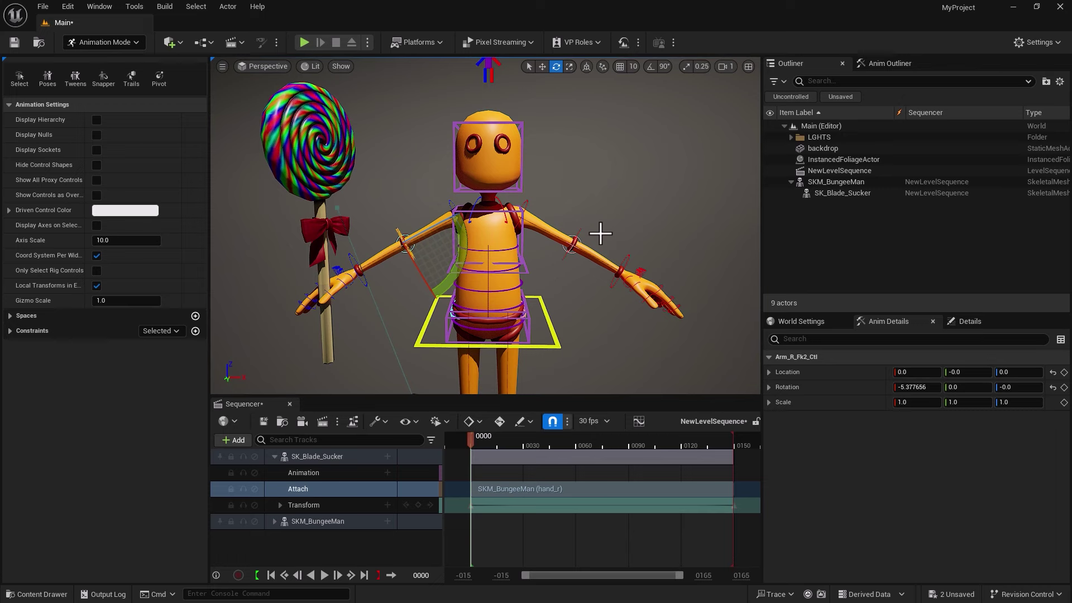
drag(464, 246, 464, 274)
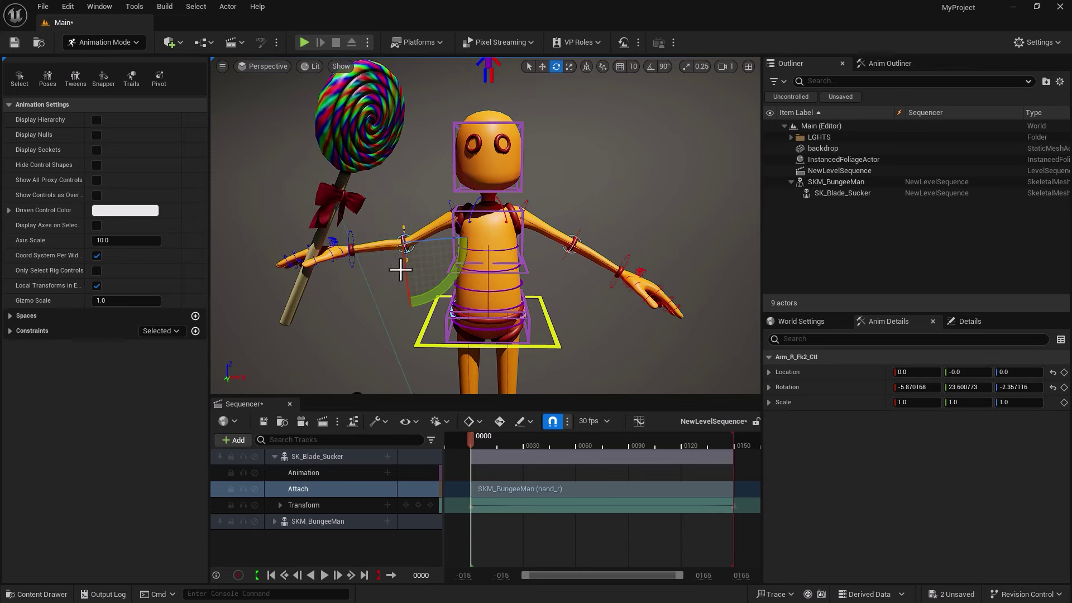
click(423, 260)
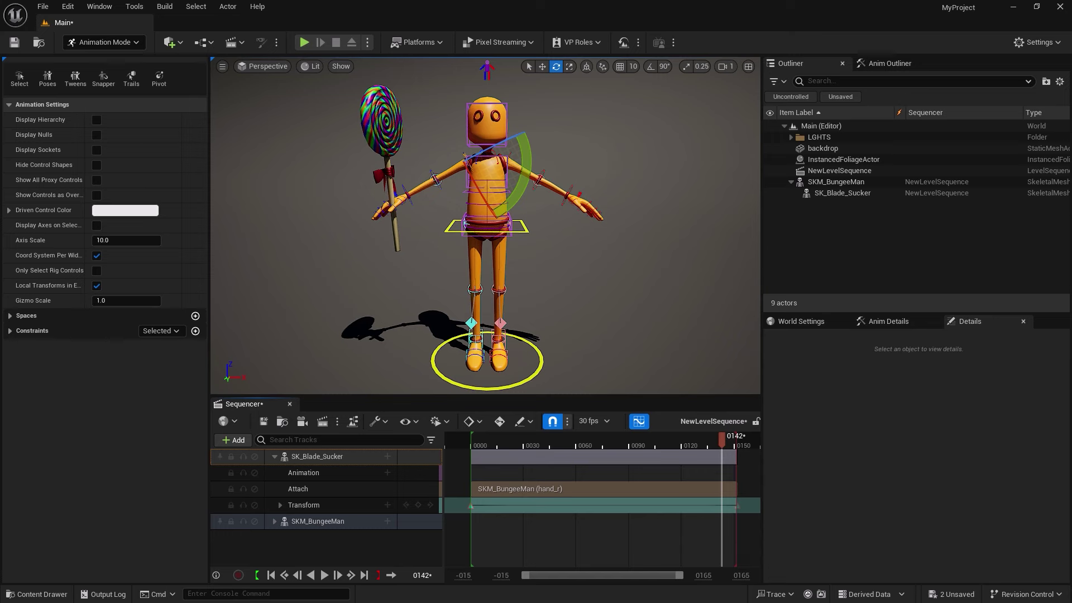
click(387, 456)
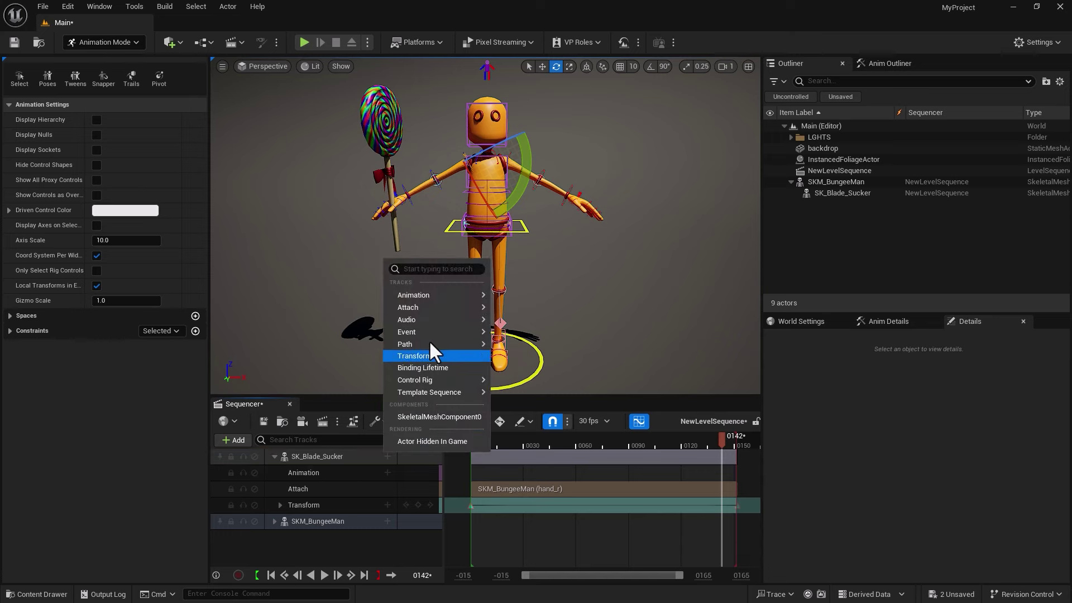
mouse_move(429, 306)
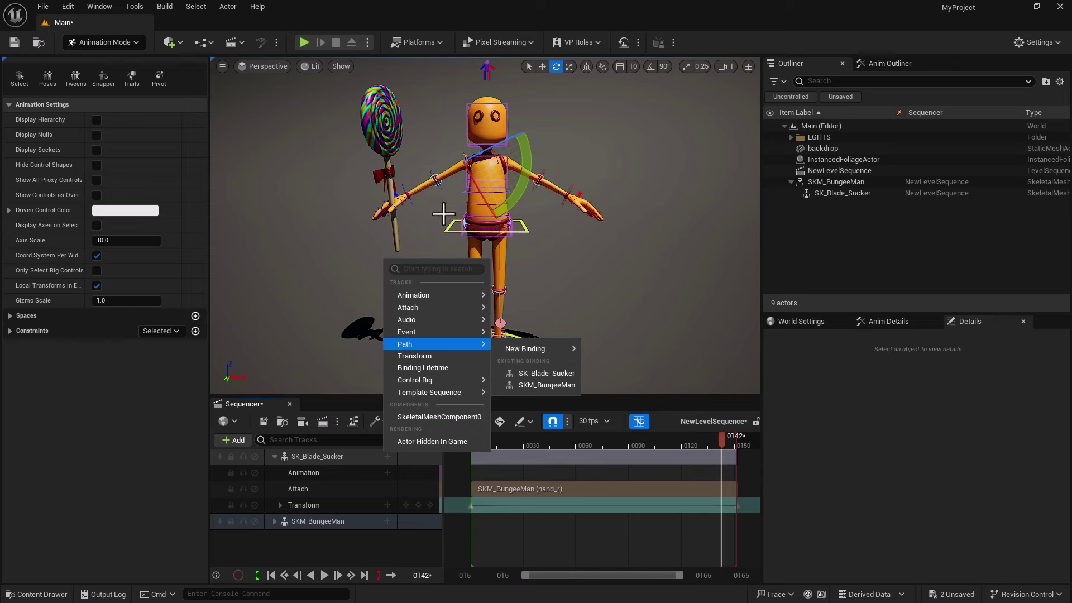
click(338, 290)
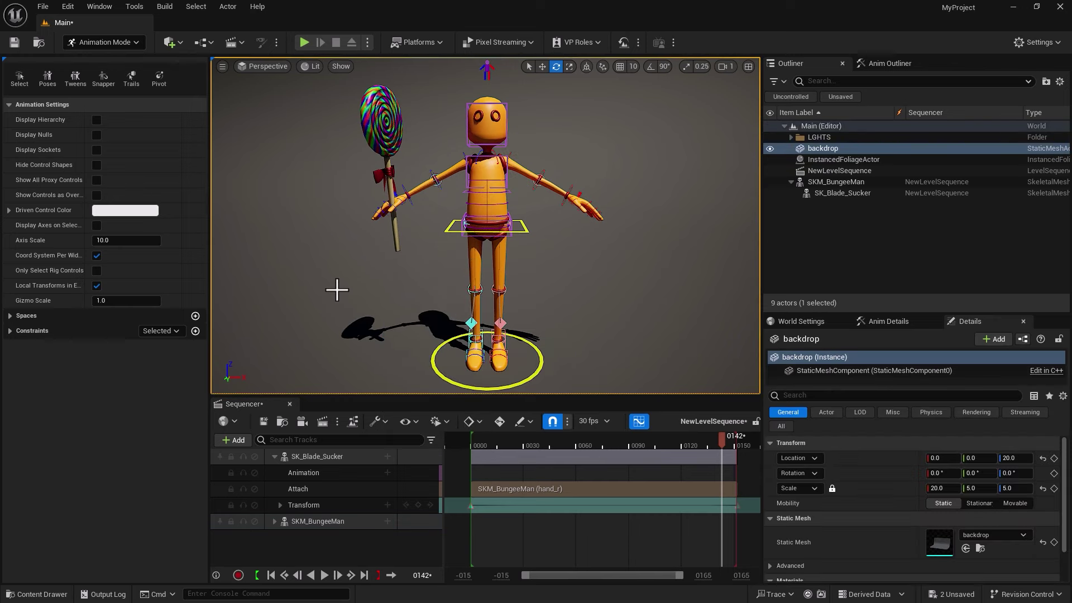
click(376, 112)
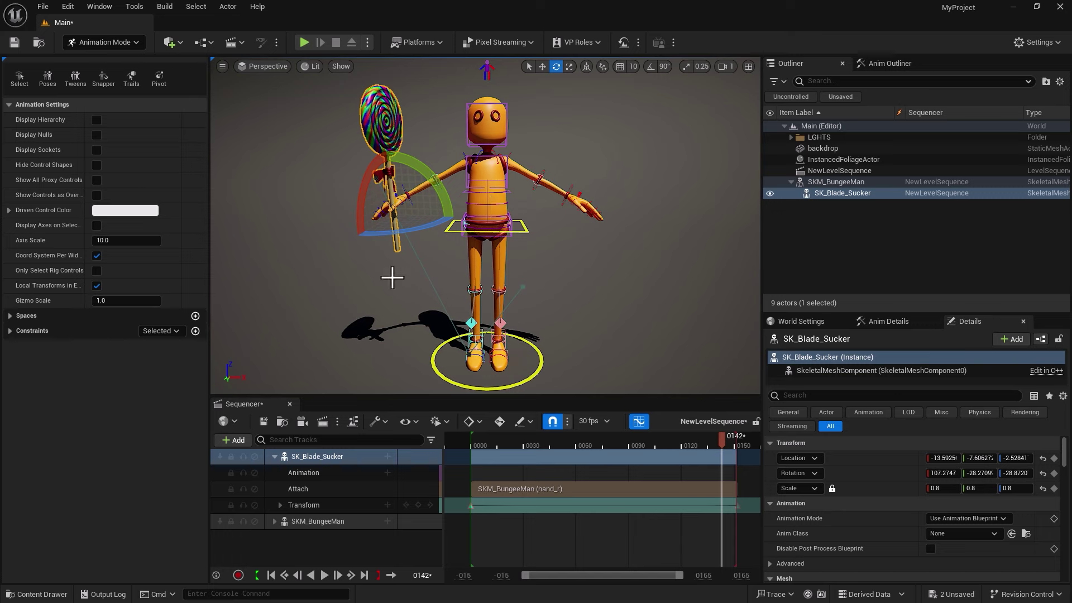
click(359, 310)
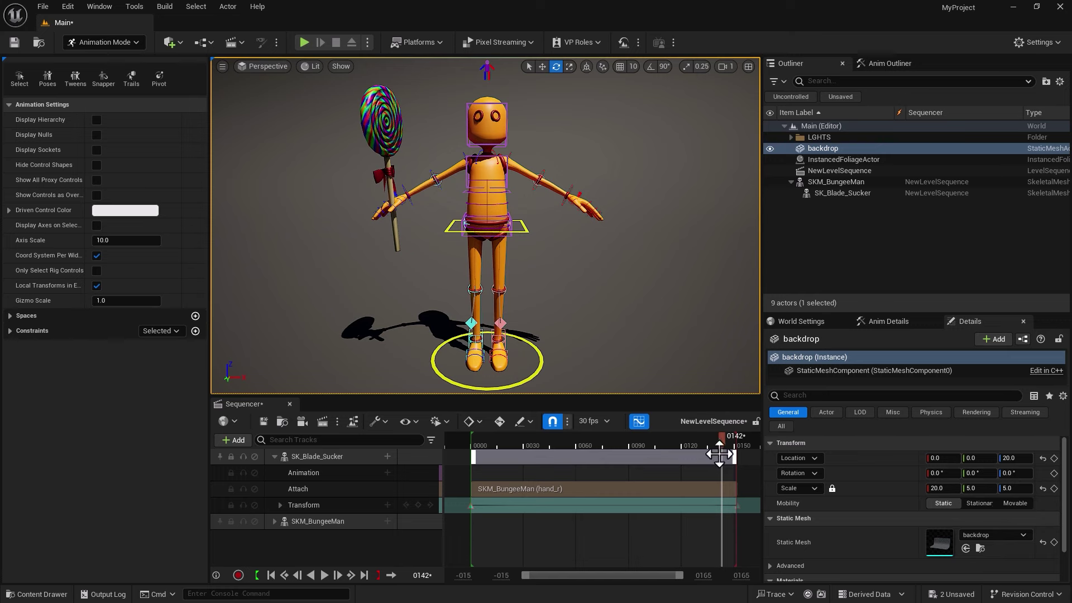
Go to frame 2 and key all CR_BungeeMan controls with the right arm lowered
drag(720, 438, 521, 440)
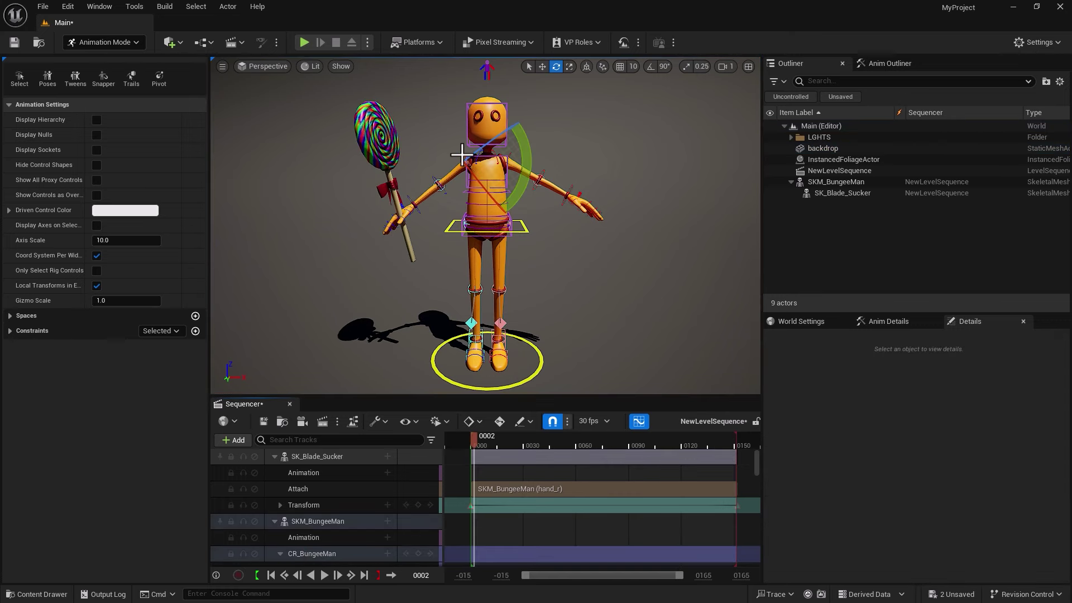
scroll(379, 528, down, 4)
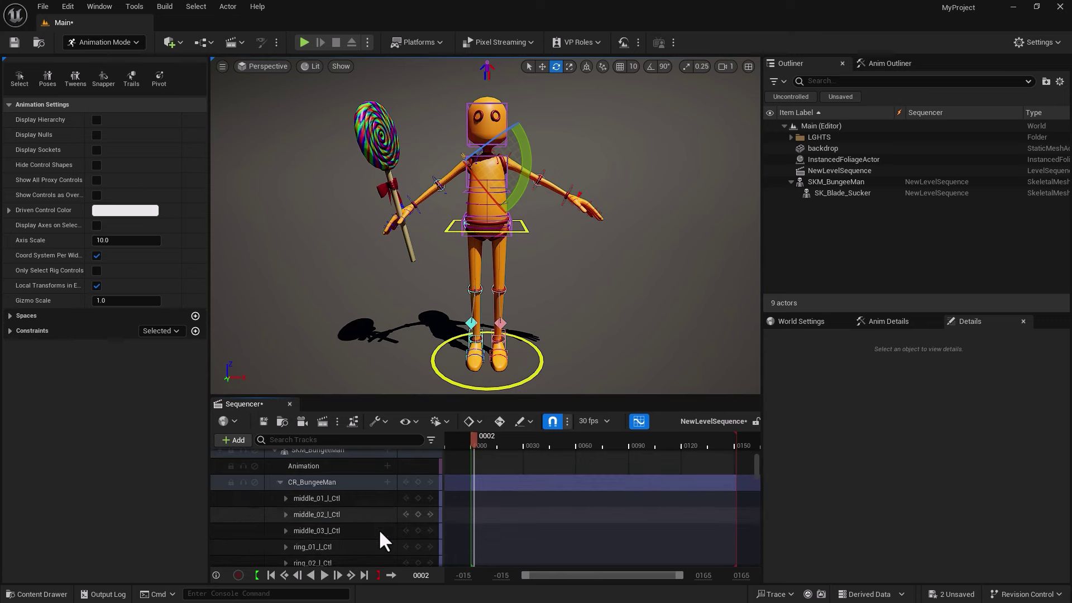
scroll(377, 526, up, 2)
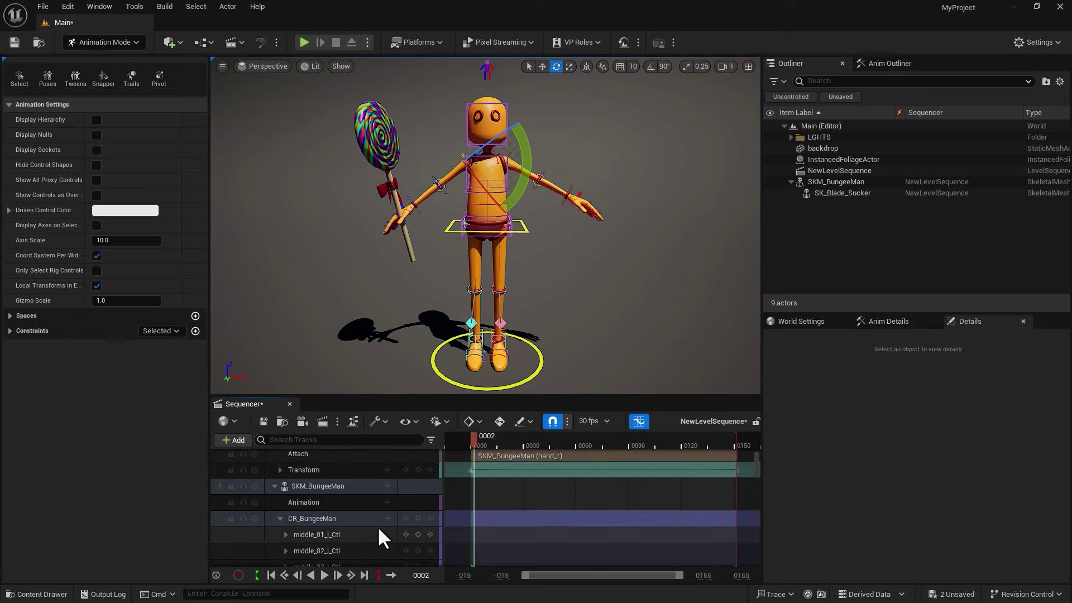
click(419, 519)
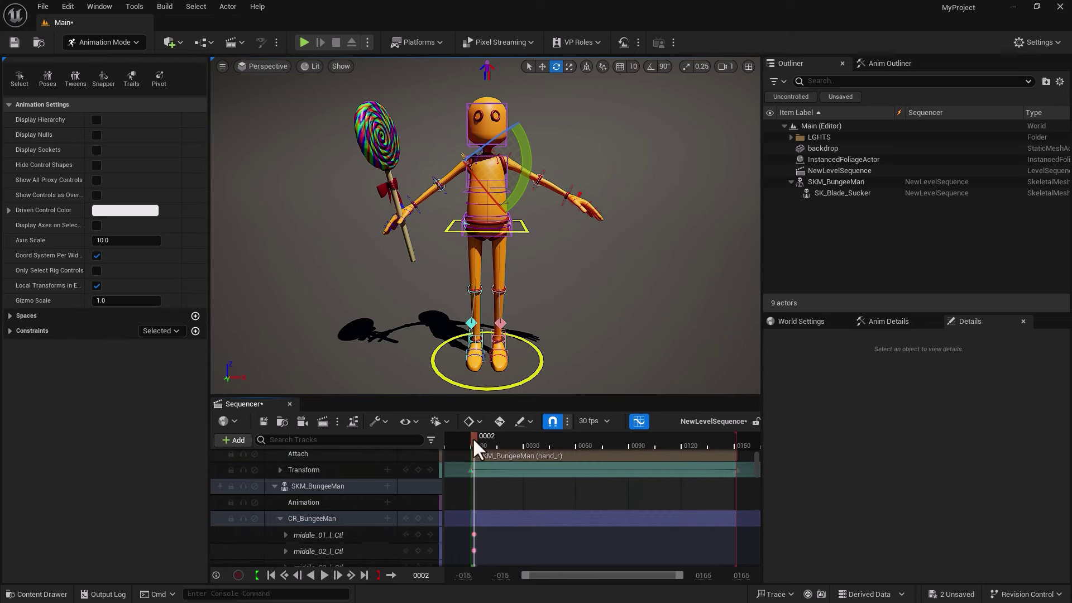
At frame 86, raise the right arm from the shoulder to roughly horizontal and key all CR_BungeeMan controls
drag(474, 437, 623, 457)
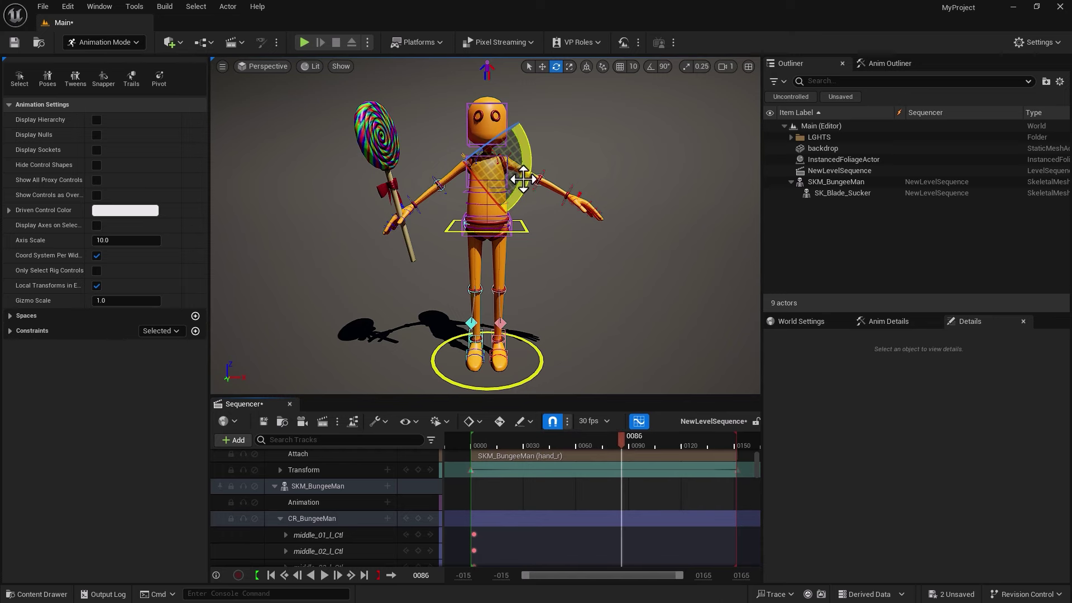
drag(520, 176, 518, 226)
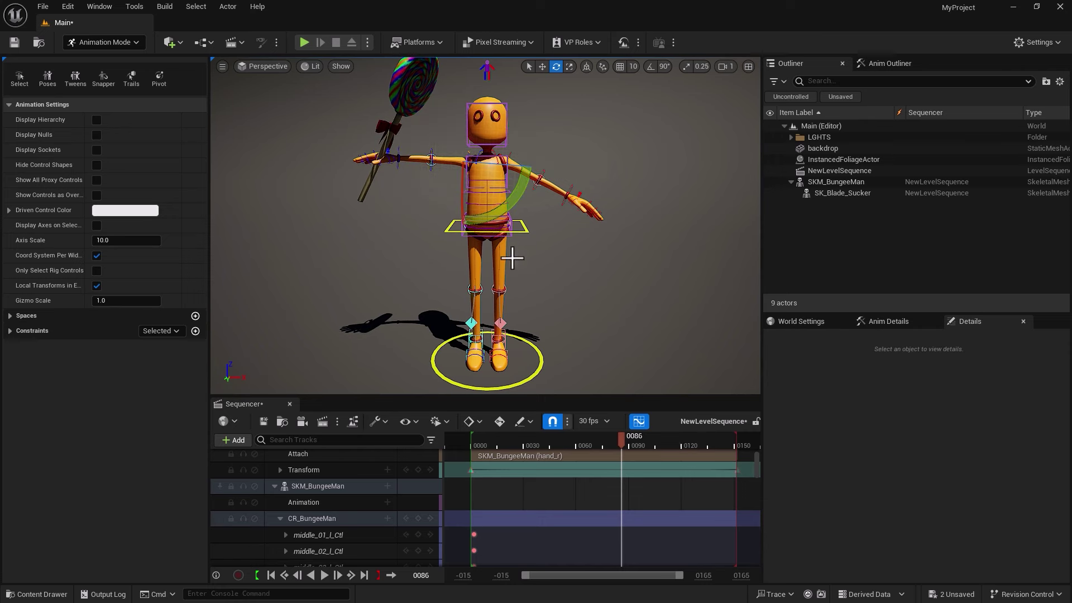
click(417, 518)
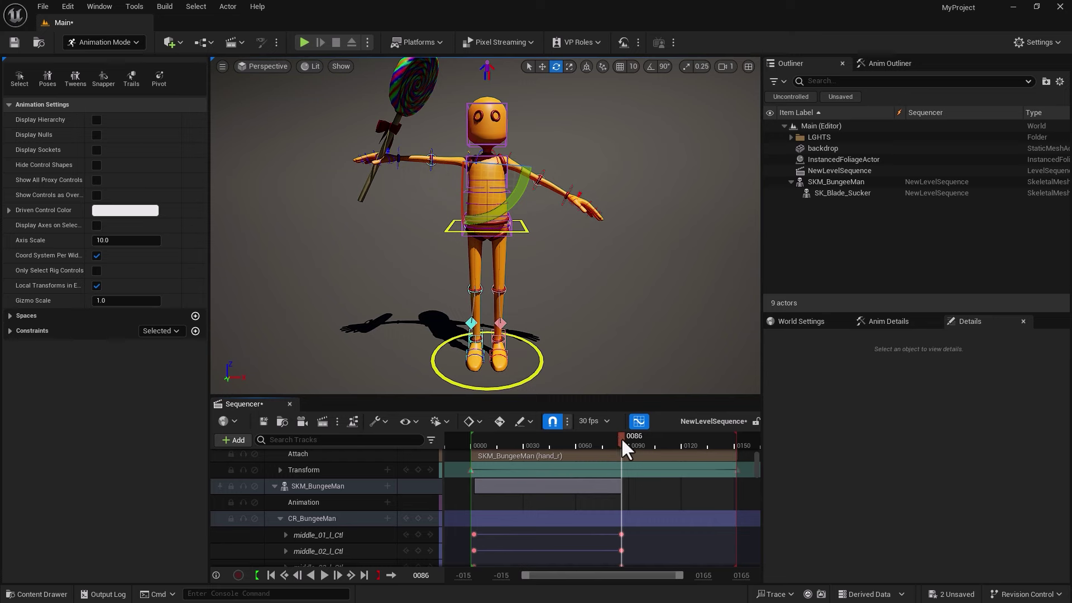
Return to frame 2 and reset the rotation of the right shoulder control Arm_R_Fk1_Ctl to its default
drag(621, 437, 735, 434)
click(473, 534)
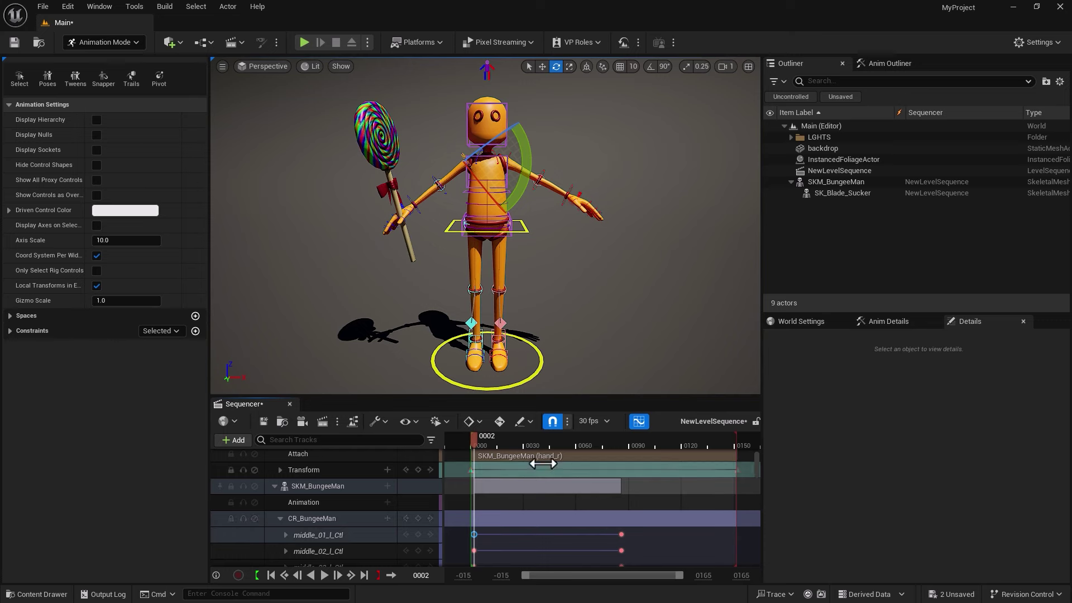
click(467, 160)
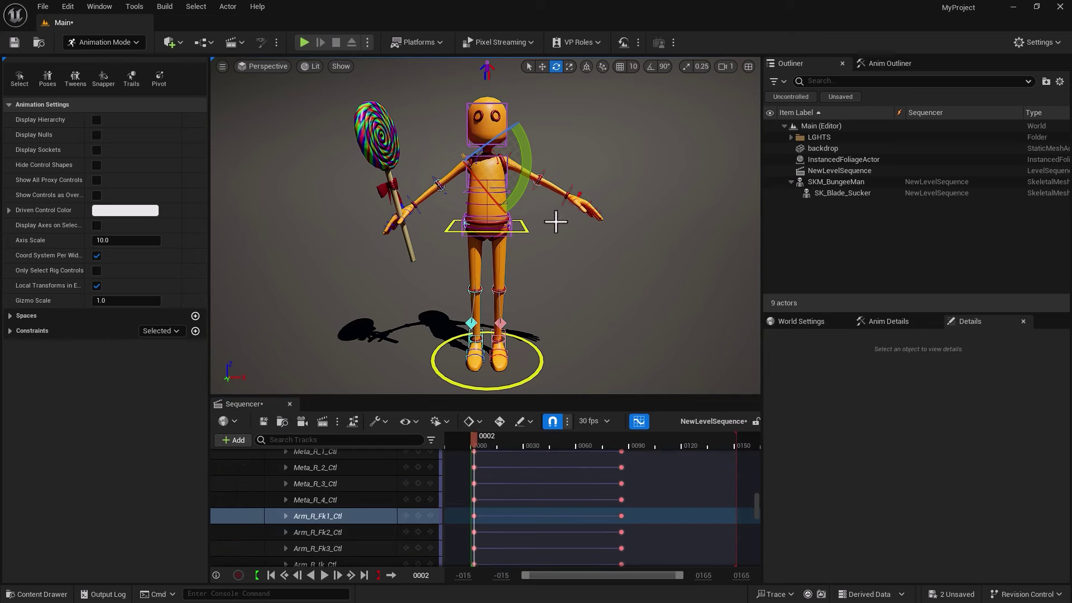
click(869, 323)
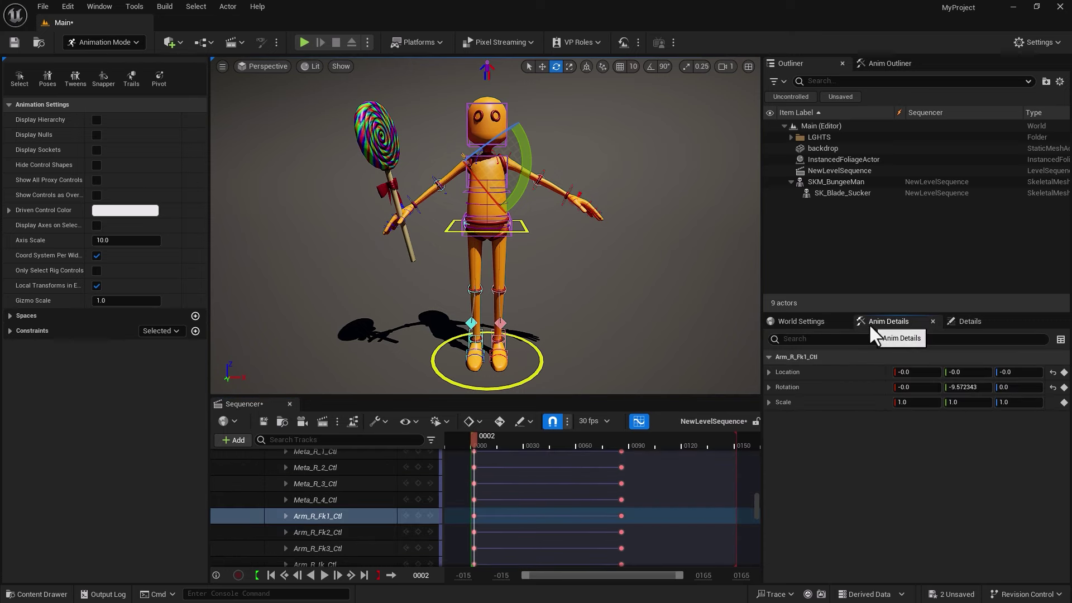
click(1052, 387)
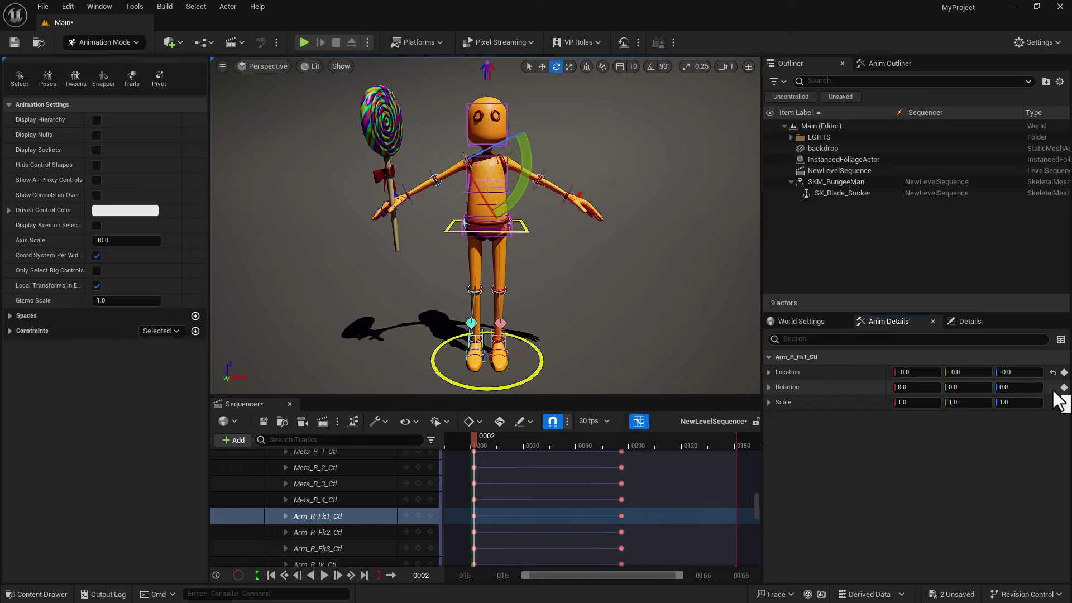
Key all CR_BungeeMan controls at frame 151 with the right arm in its rest pose
scroll(386, 511, down, 5)
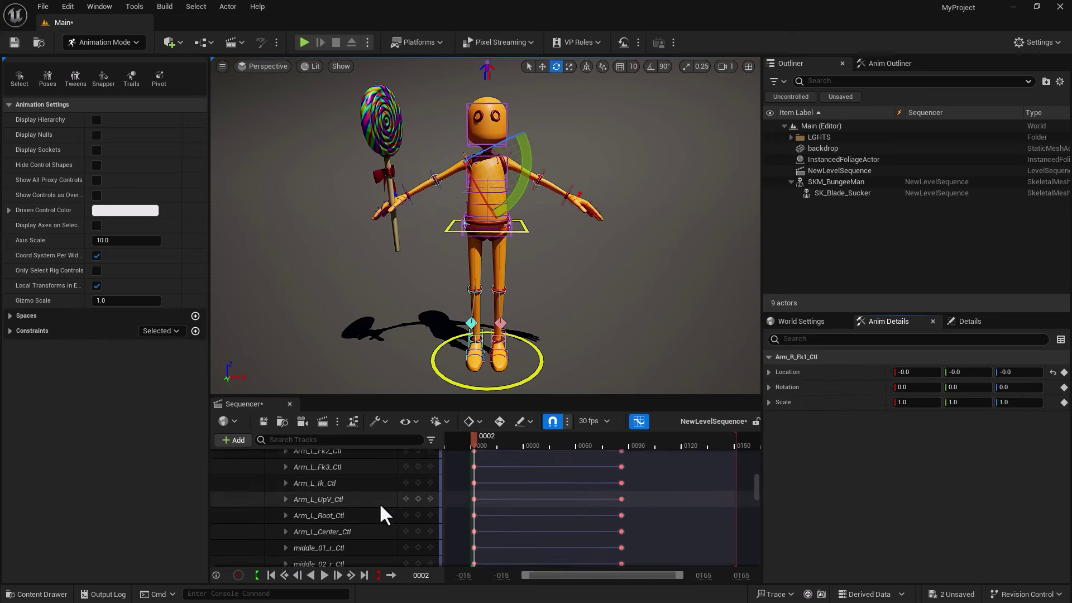
scroll(380, 504, up, 10)
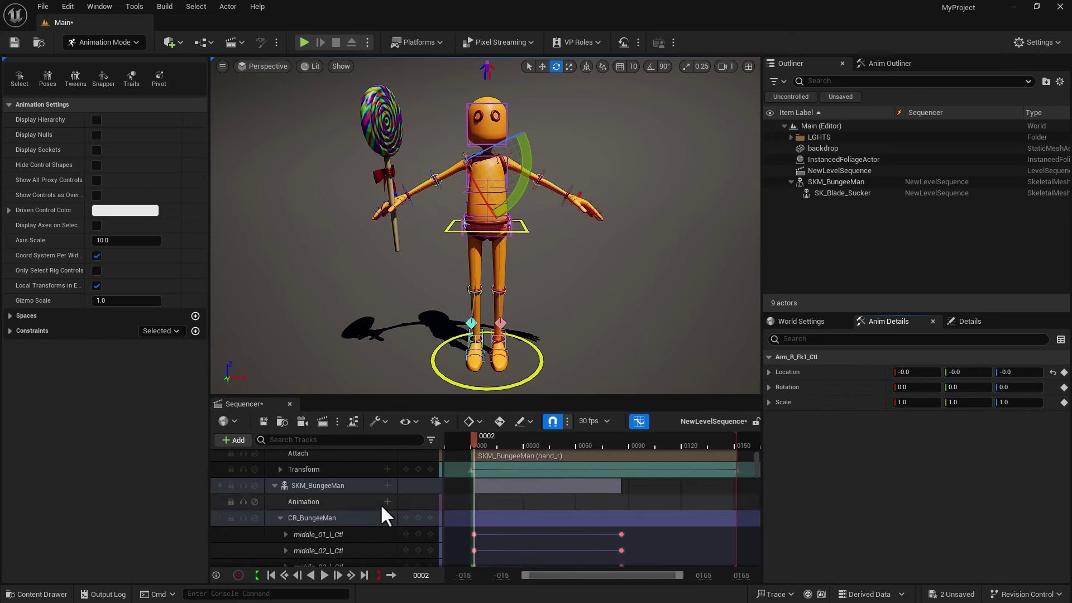
click(417, 519)
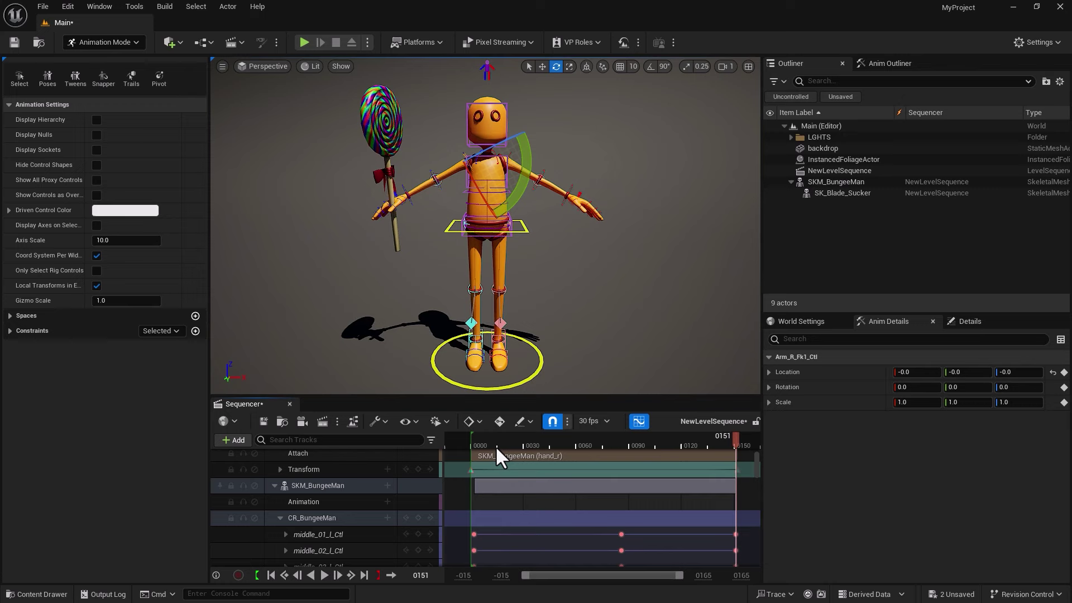
Apply Trim Right and Preserve to SK_Blade_Sucker's Attach section at frame 86 to release the lollipop from the hand
drag(489, 445, 621, 462)
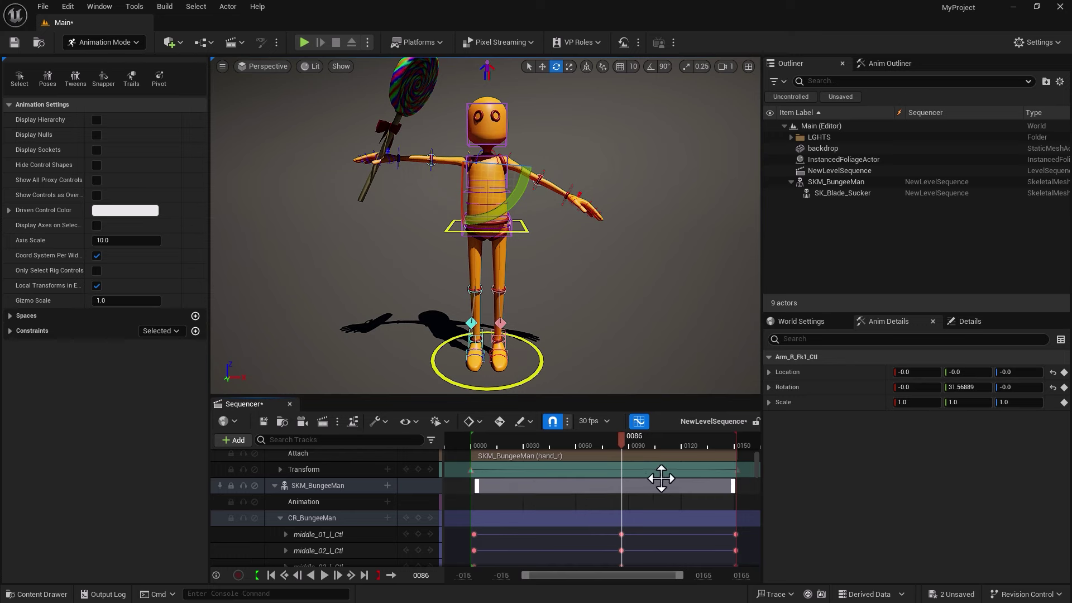
scroll(757, 469, up, 2)
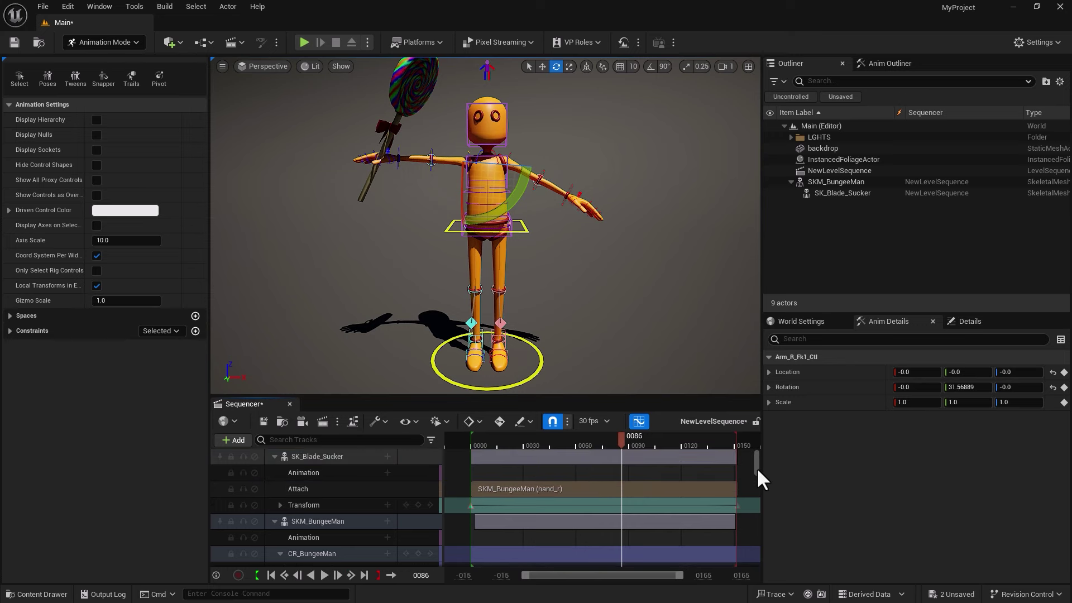
click(350, 492)
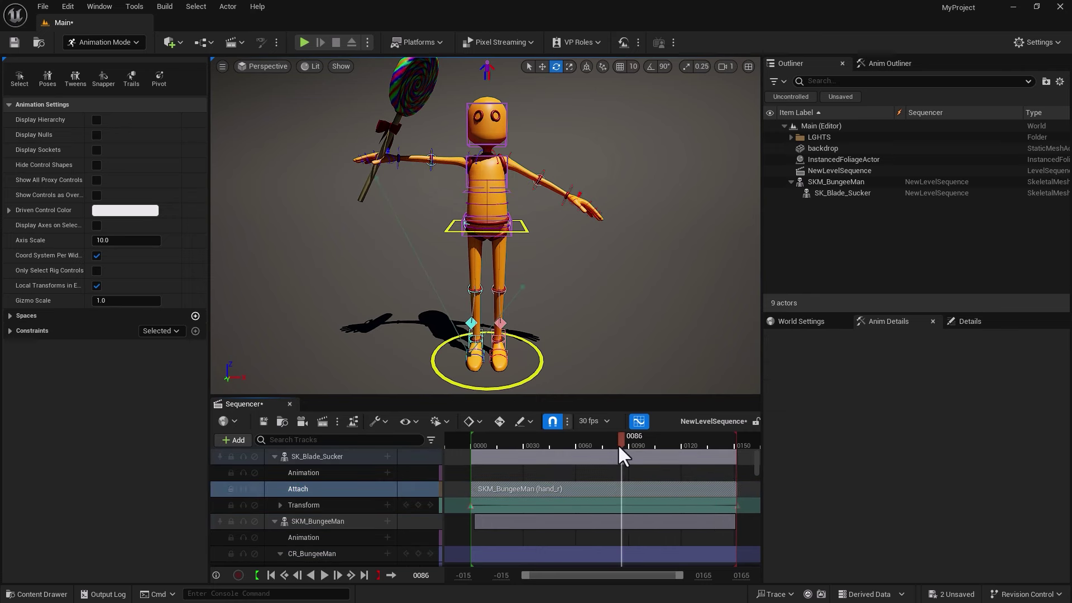
right_click(612, 490)
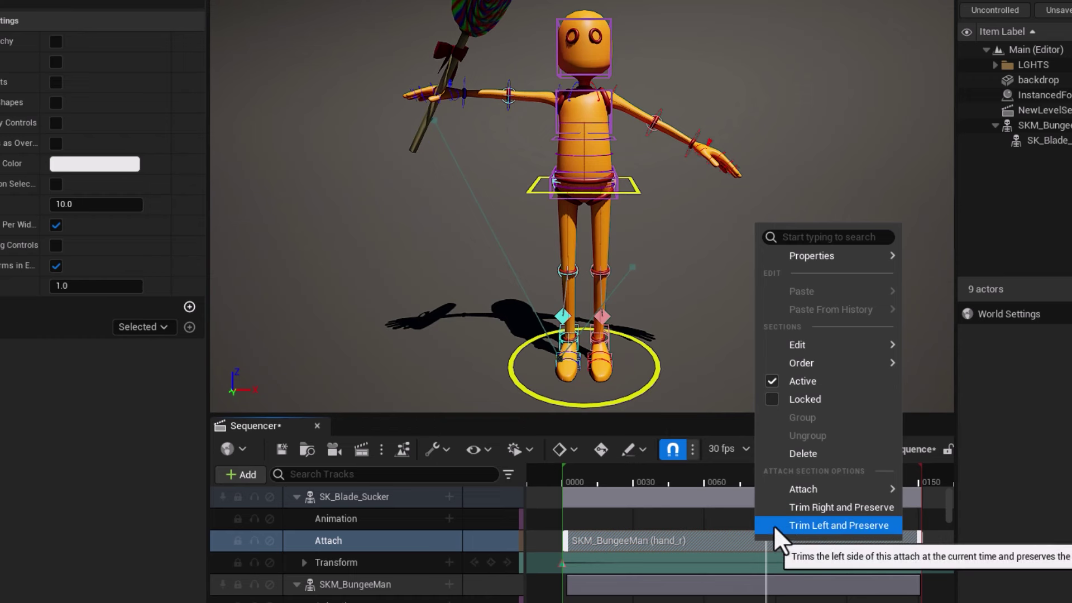
click(812, 507)
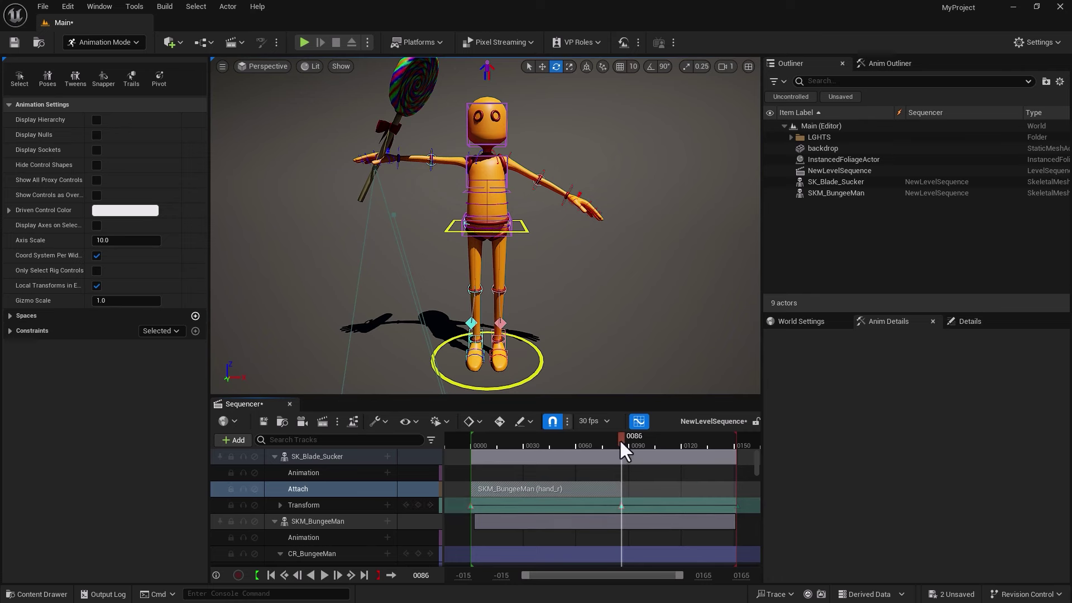
Remove SK_Blade_Sucker's last transform key after the release and scrub the timeline between frames 112 and 21 to check the motion
drag(621, 441, 667, 462)
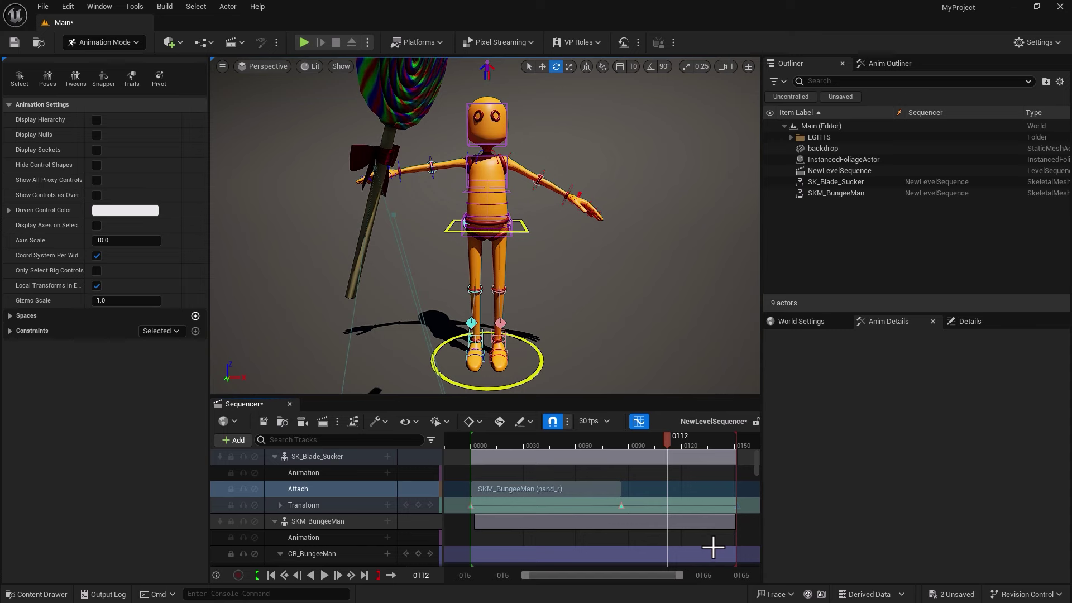
key(ctrl+z)
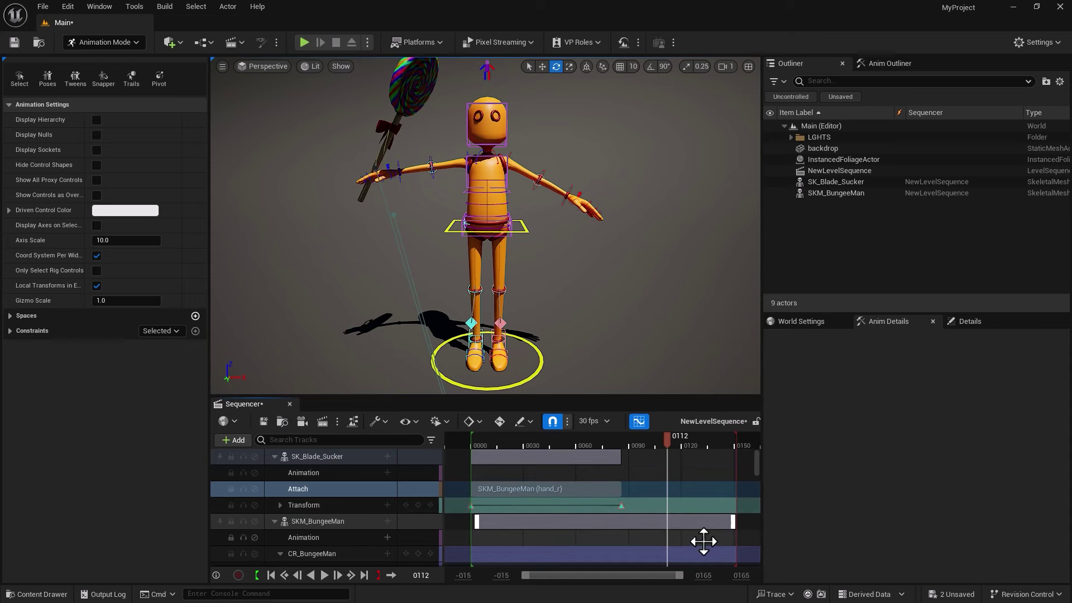
drag(590, 444, 506, 465)
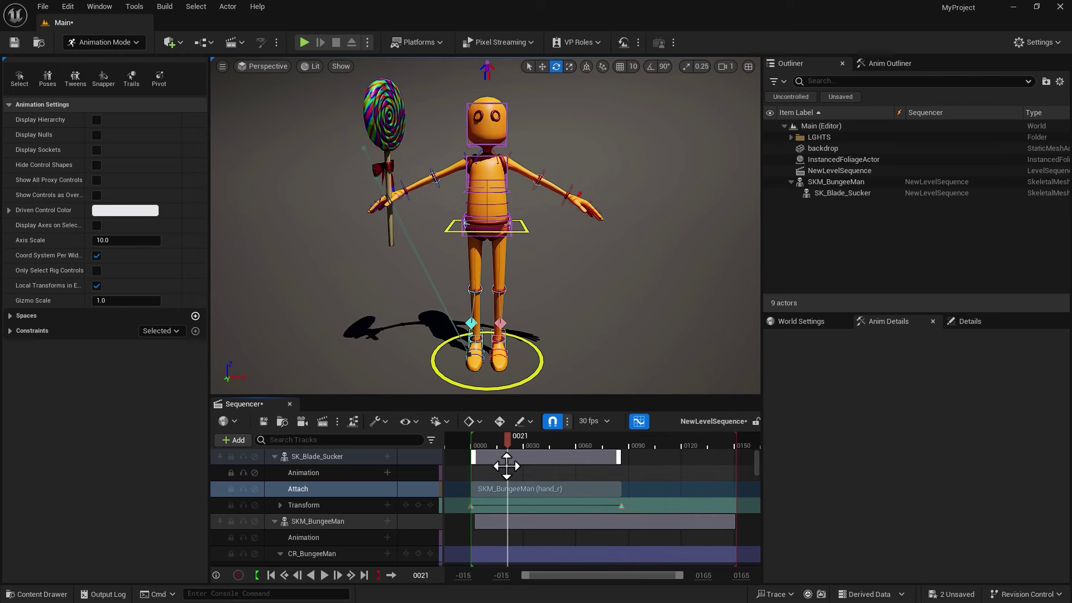
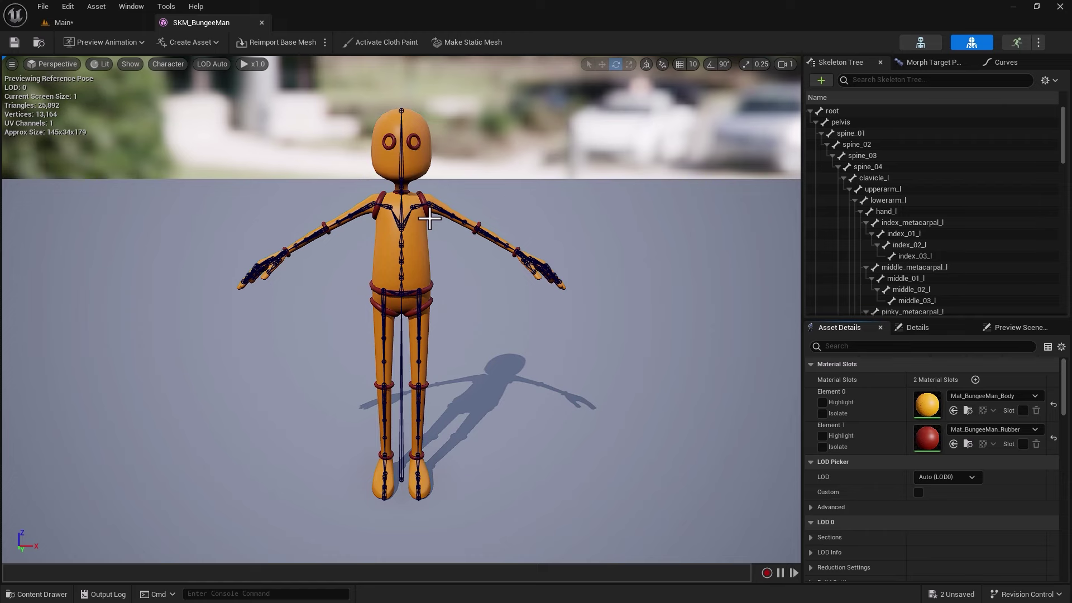
Return to the Main level and place the crown static mesh from the Assets/Crown folder at the character's feet
click(100, 23)
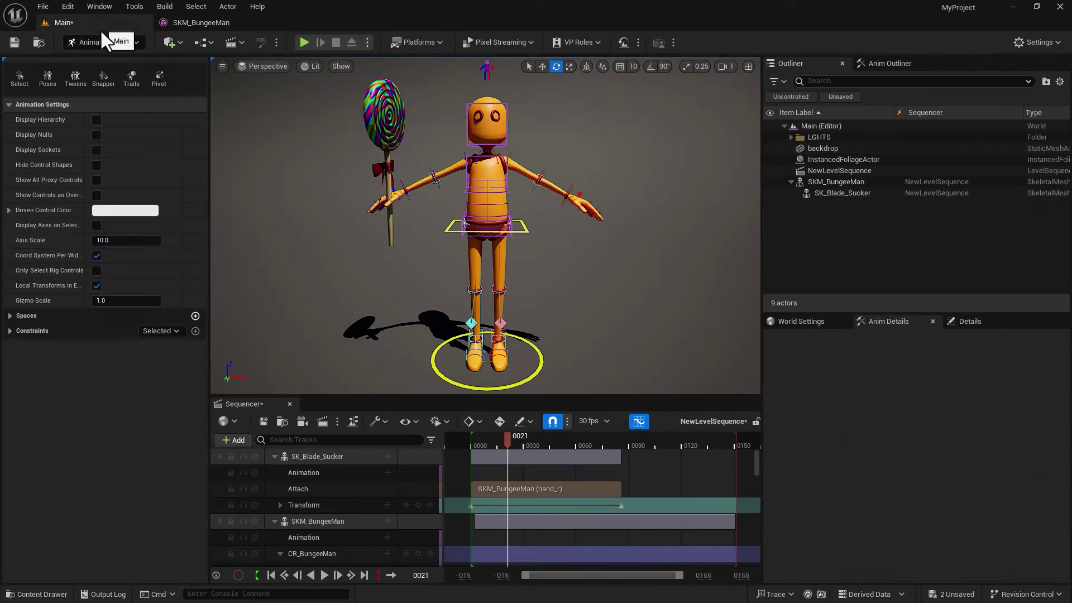
click(47, 595)
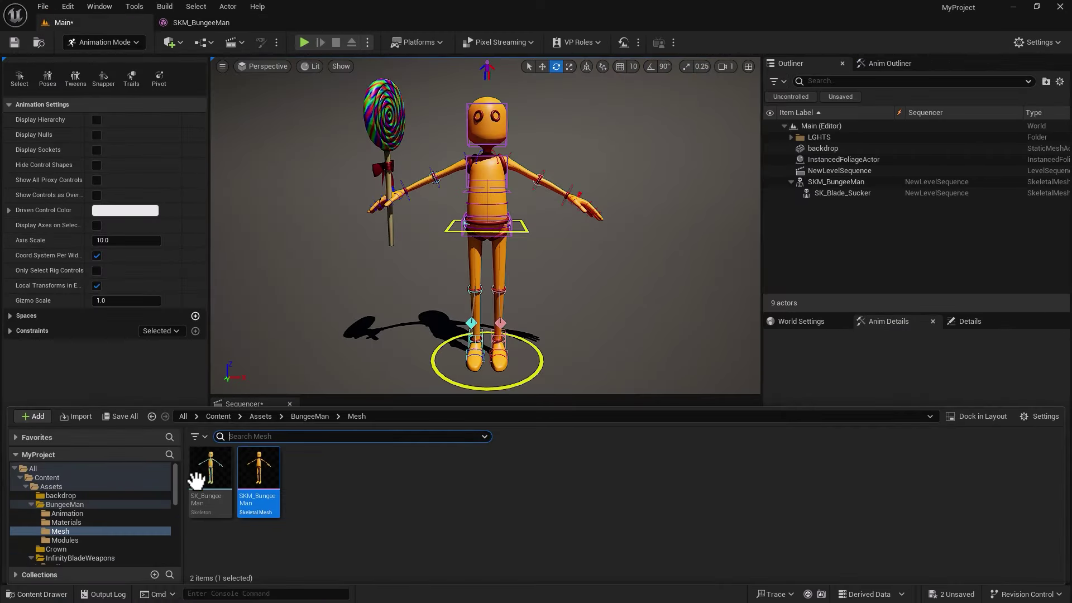
click(261, 417)
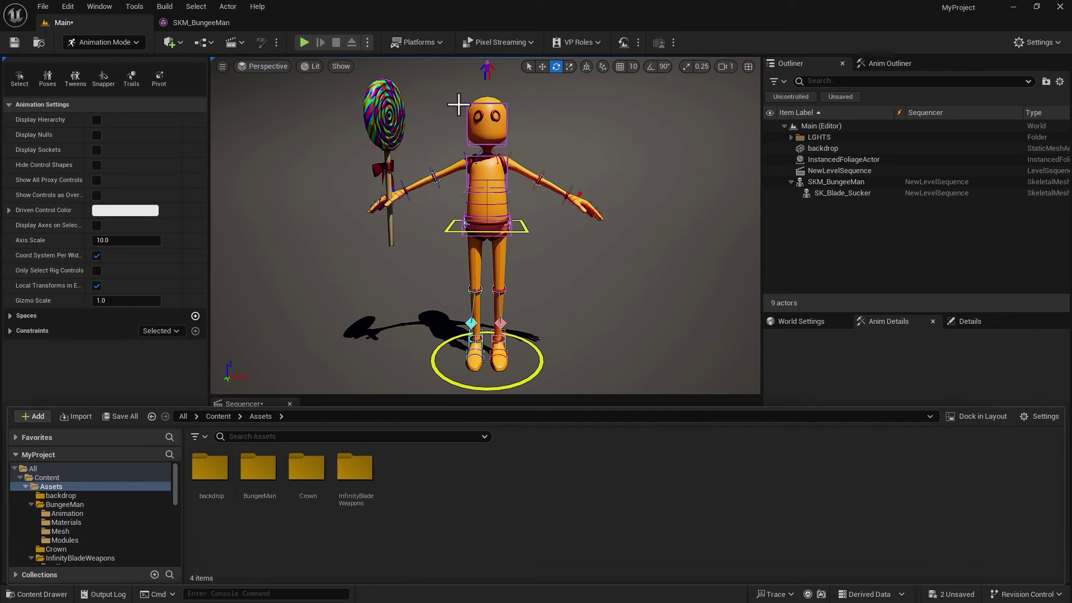
double_click(303, 476)
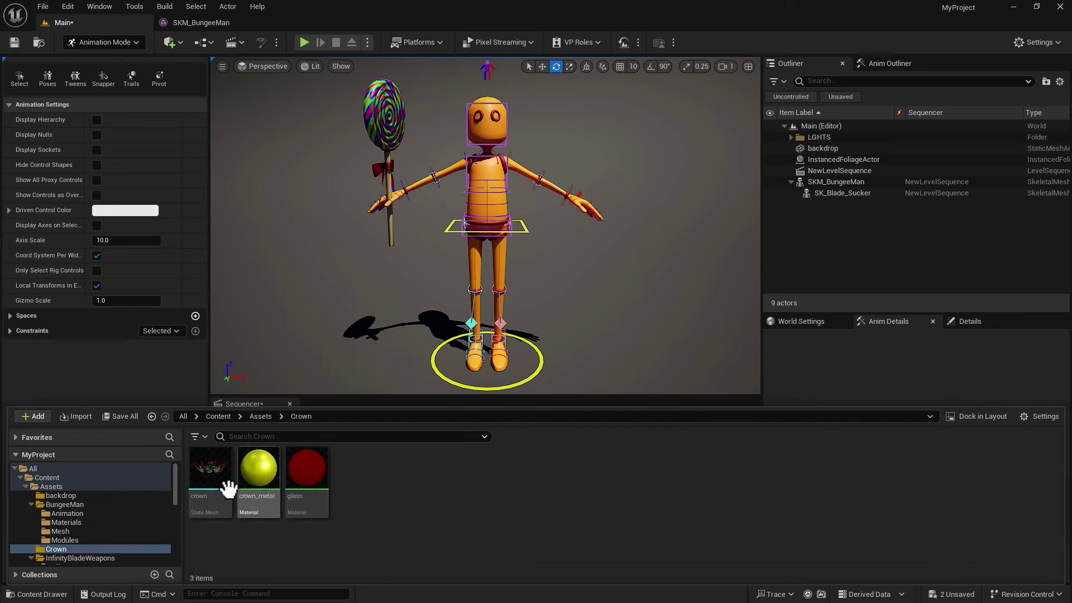
drag(210, 475, 492, 351)
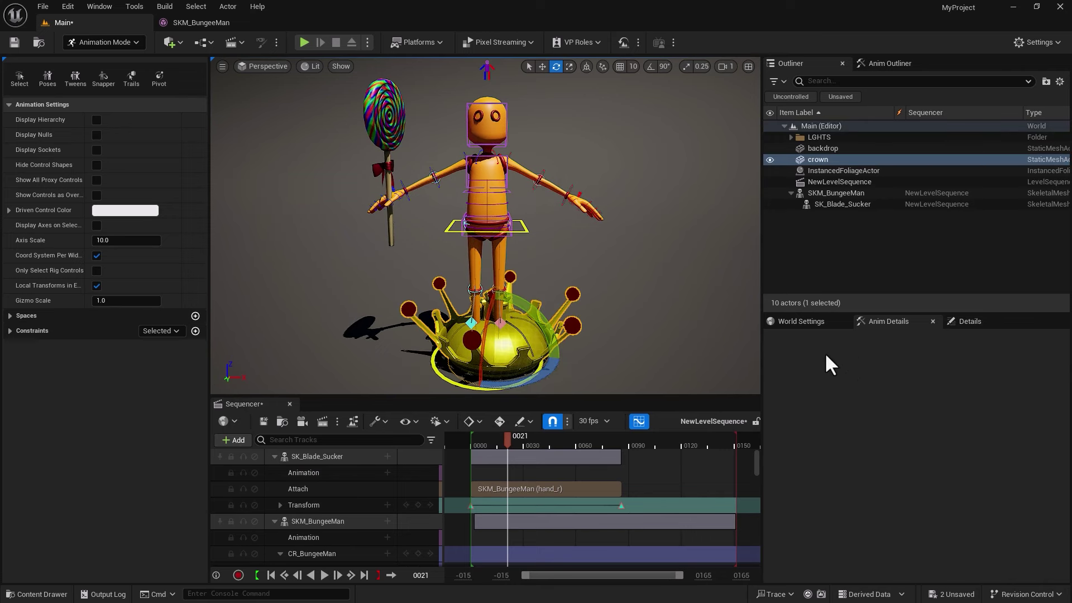
Scale the crown uniformly to 0.39
click(949, 324)
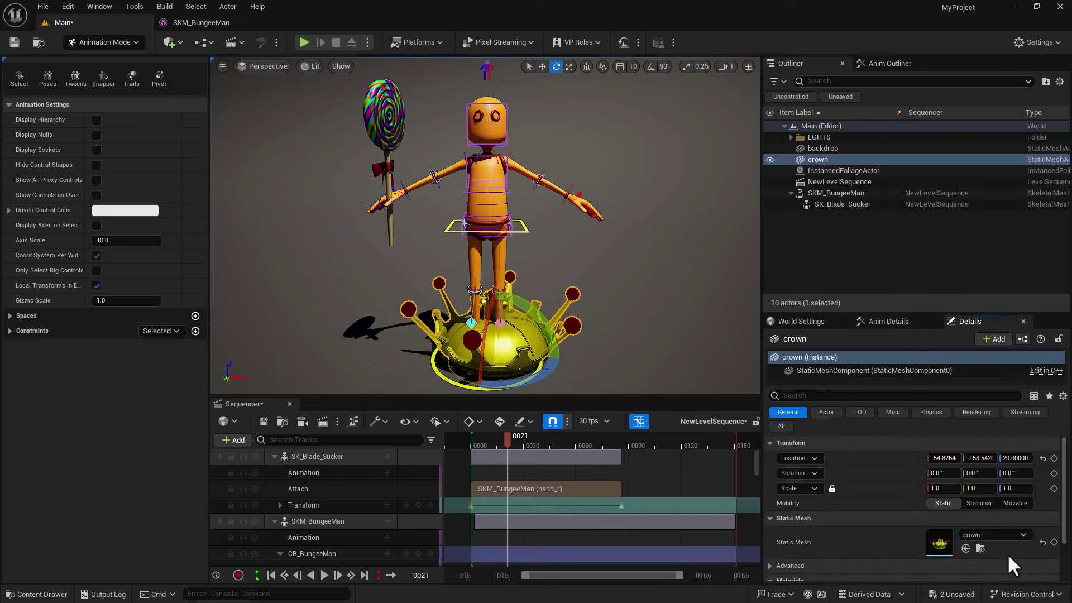
click(1008, 490)
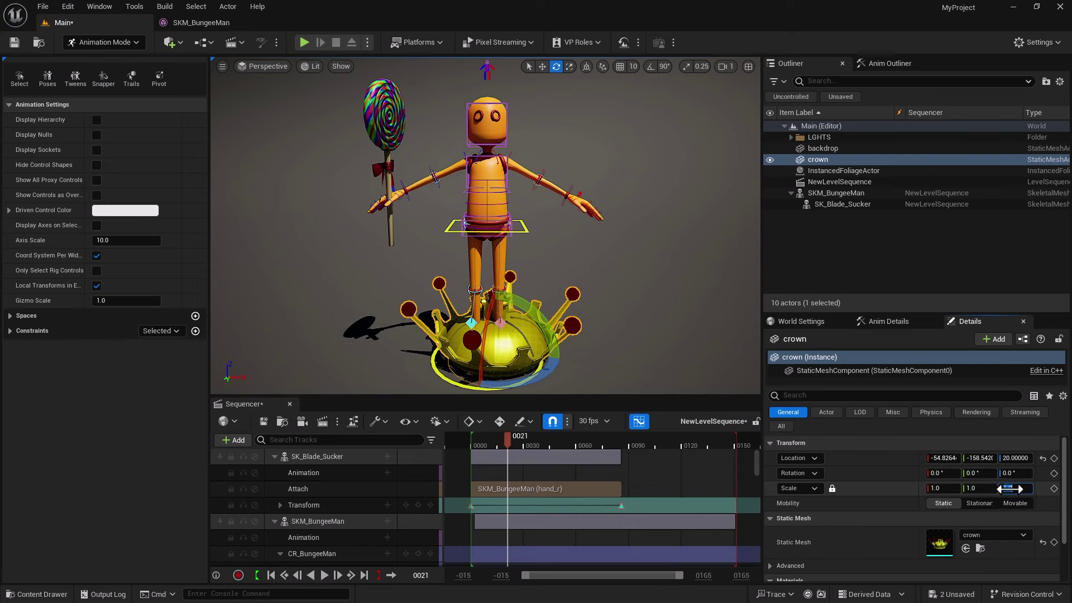
text(.39)
key(Return)
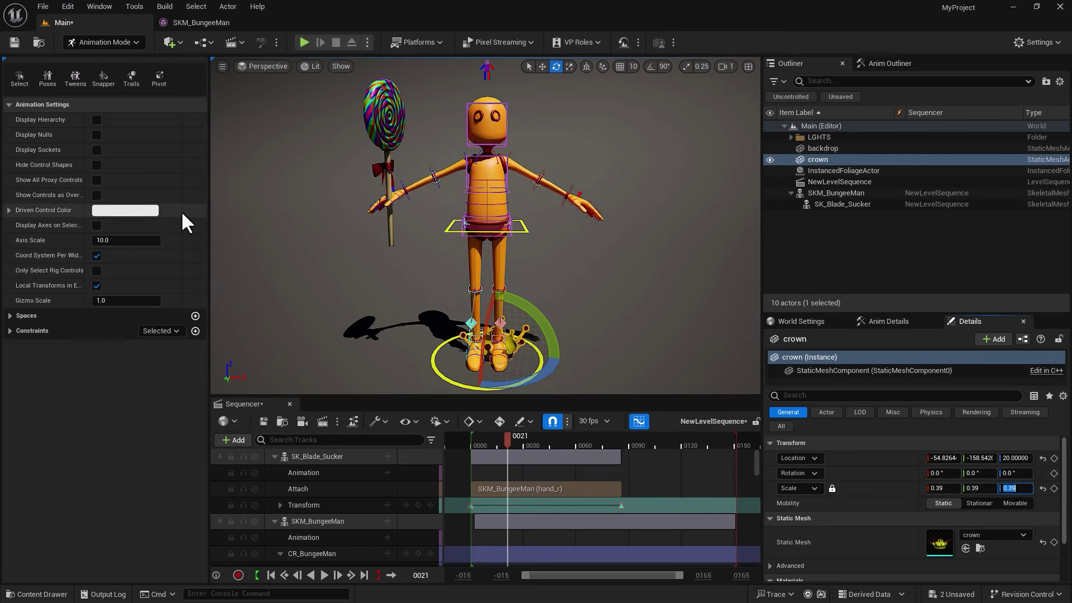
Select the crown at the character's feet and move it straight up to a height of about 196.6 on the head
click(522, 338)
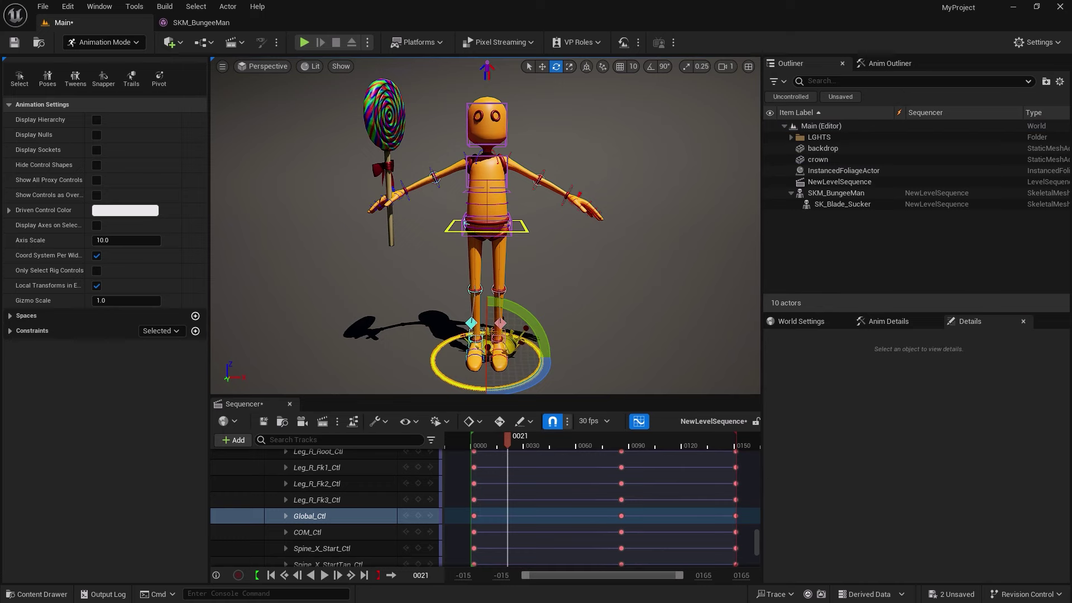
click(510, 346)
click(510, 346)
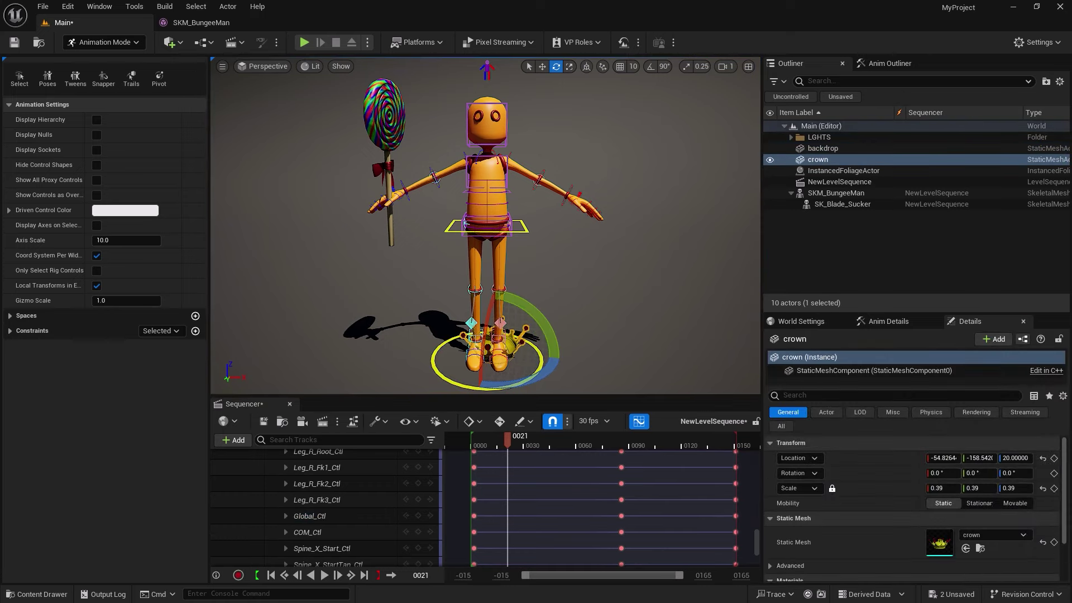
key(w)
drag(489, 313, 479, 78)
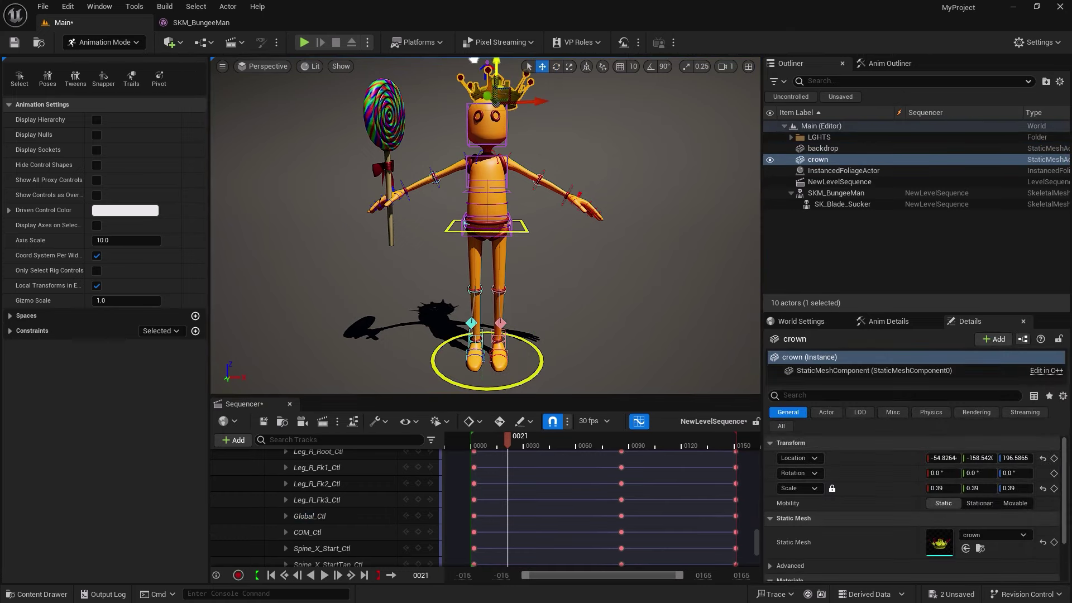
Tilt the crown about -9.5° around X and fit it centred on the head at about -58.3, -147.7, 193.8
key(f)
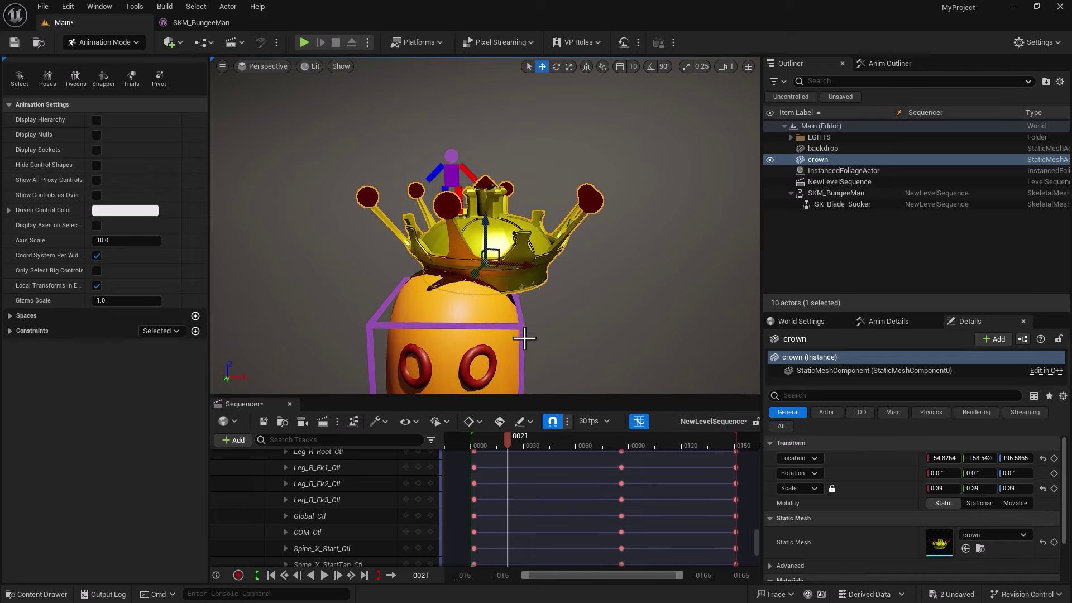
alt+drag(524, 338, 469, 336)
drag(444, 265, 431, 244)
key(e)
key(w)
mouse_move(389, 279)
mouse_down()
mouse_move(401, 281)
mouse_move(385, 303)
mouse_move(388, 282)
mouse_up()
drag(533, 262, 519, 261)
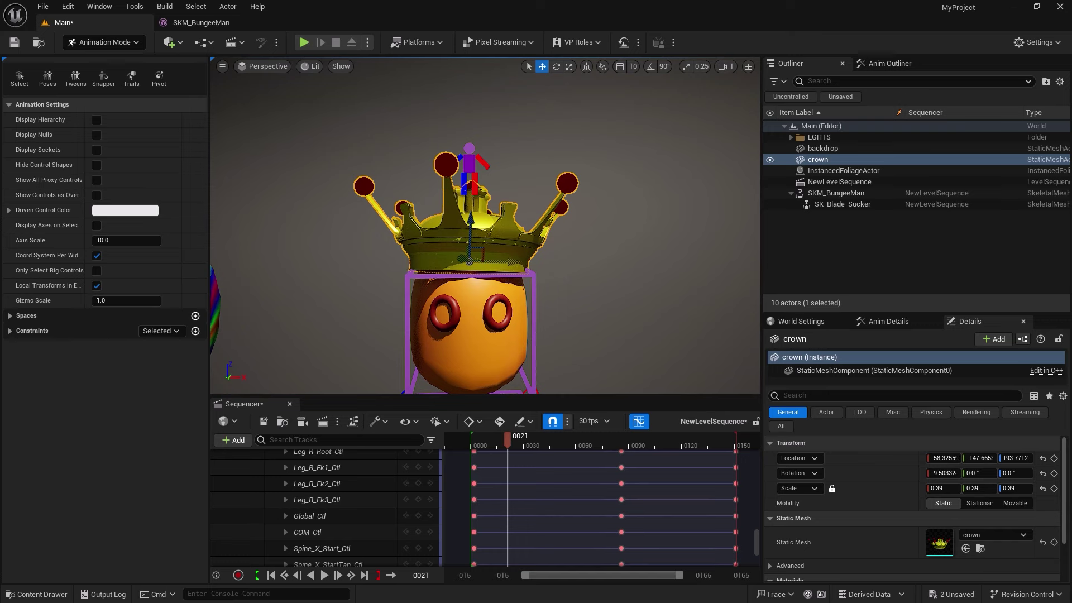
scroll(393, 358, down, 5)
scroll(394, 358, down, 6)
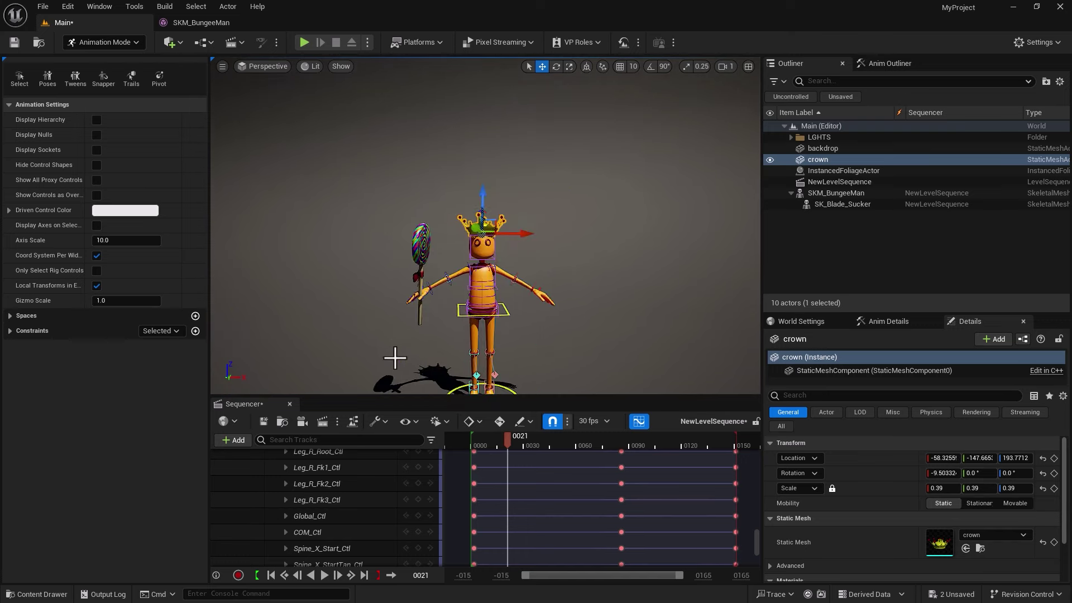
scroll(393, 358, up, 10)
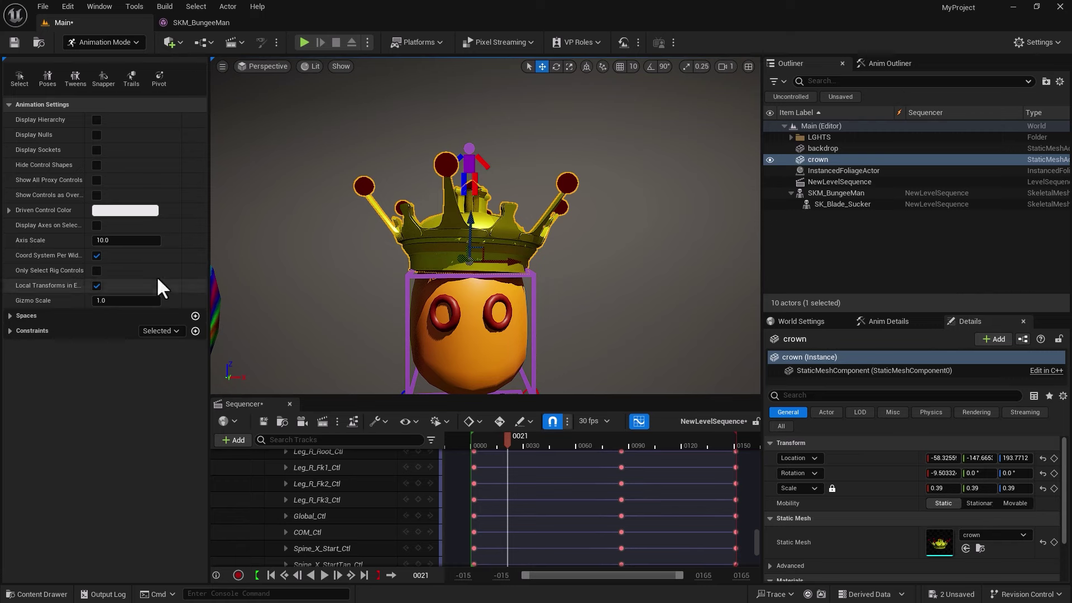
Add a socket to the head_end bone in the SKM_BungeeMan skeletal mesh
click(184, 22)
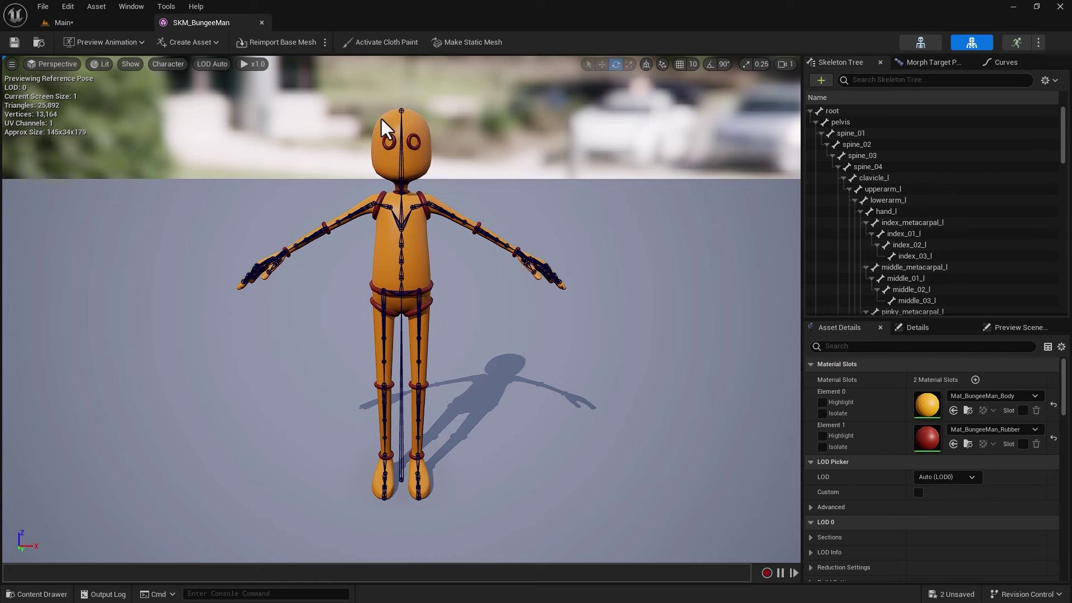
click(401, 110)
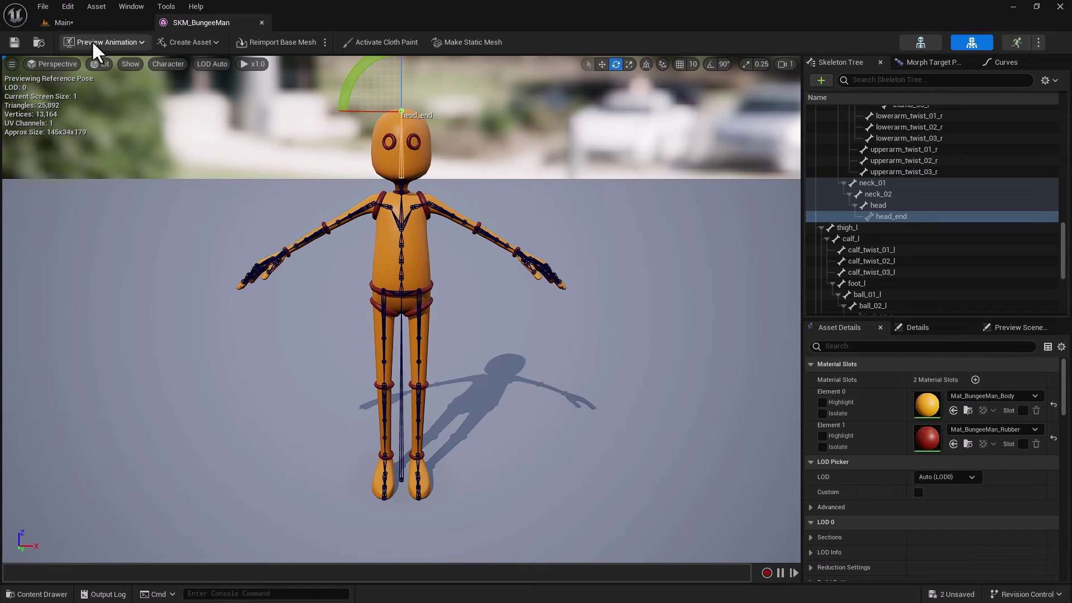
click(99, 22)
scroll(294, 334, down, 5)
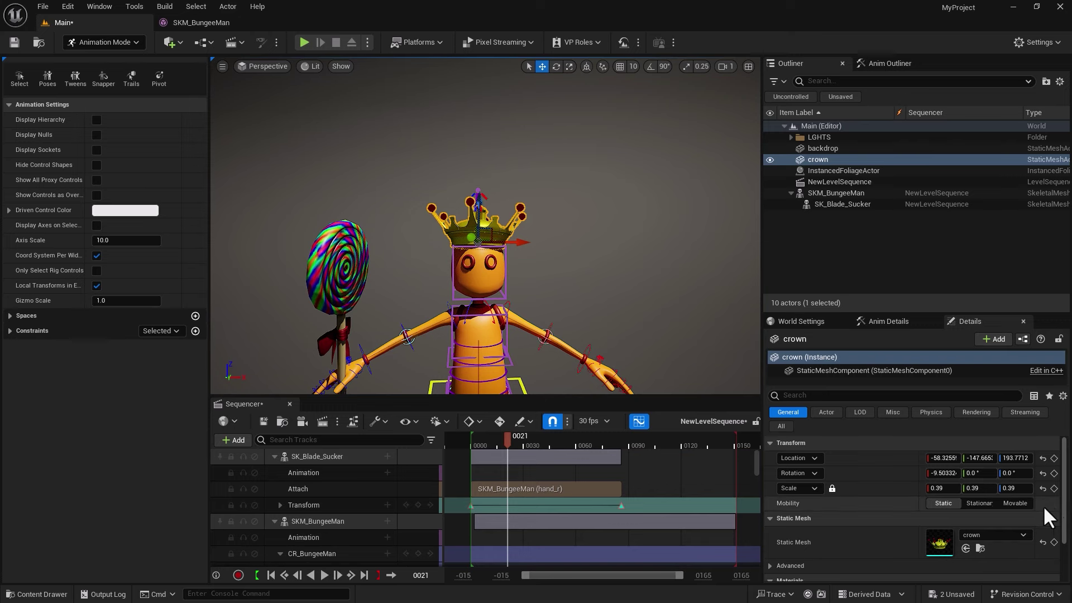
click(231, 21)
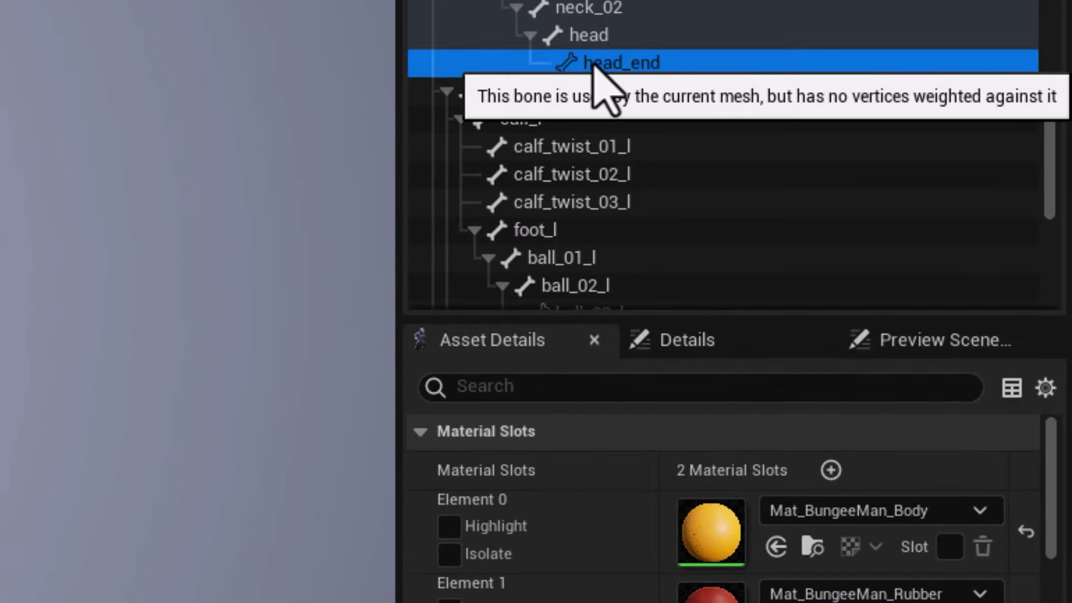
right_click(880, 217)
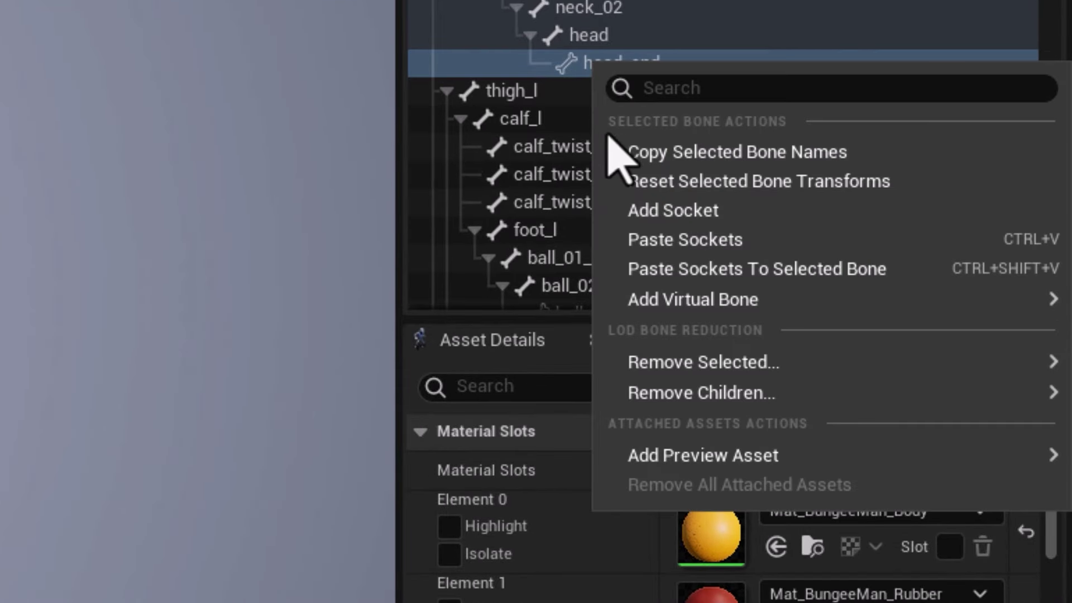
click(658, 229)
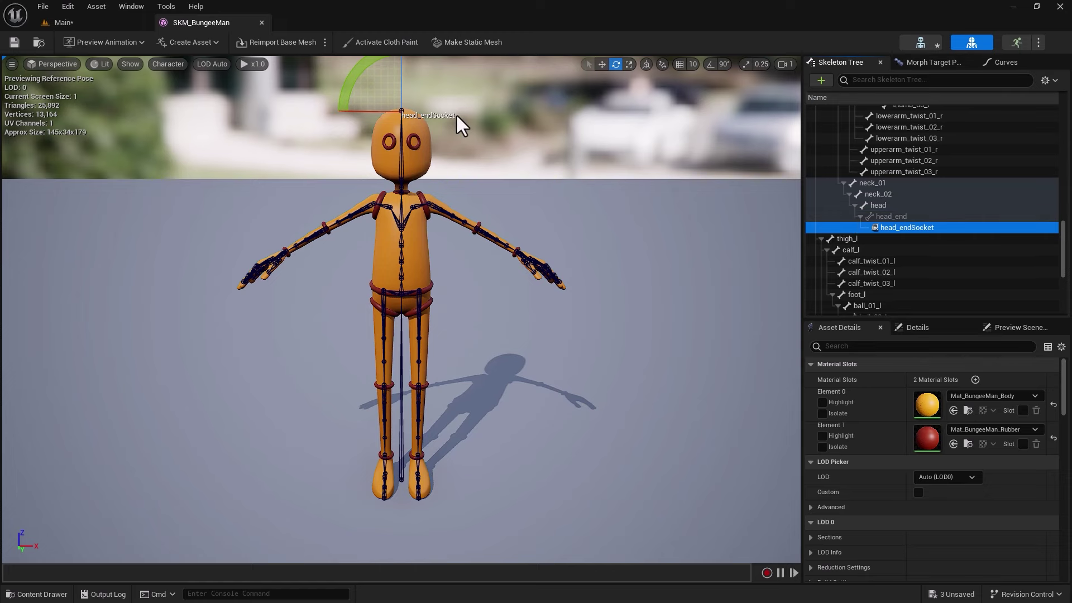
Turn on the display of sockets in the skeletal mesh viewport, with the head in close view
middle_drag(460, 142, 471, 67)
scroll(460, 143, up, 1)
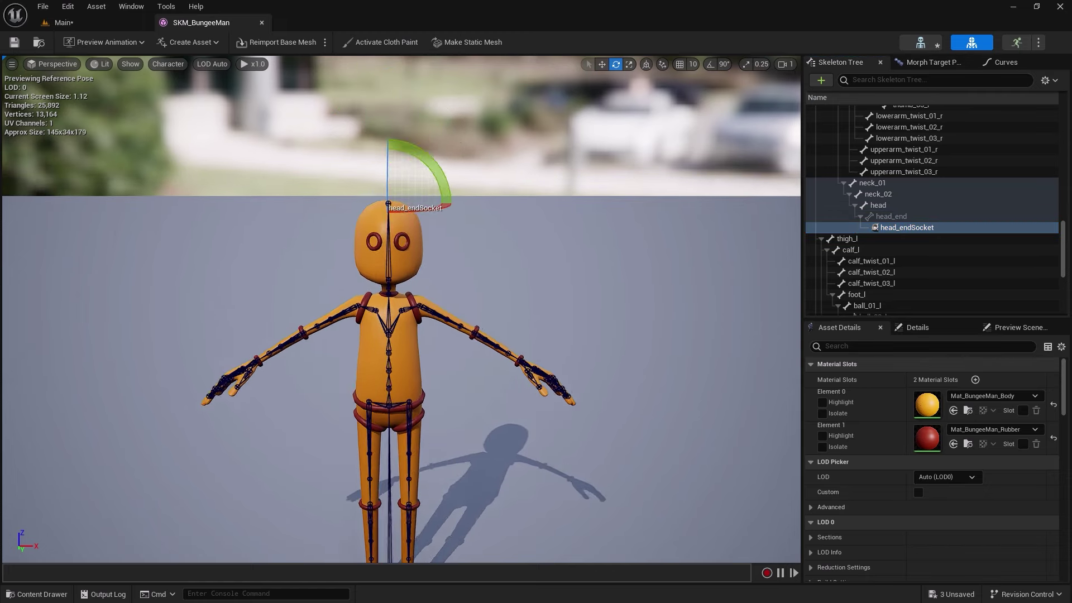
right_drag(460, 143, 494, 152)
middle_drag(459, 151, 475, 58)
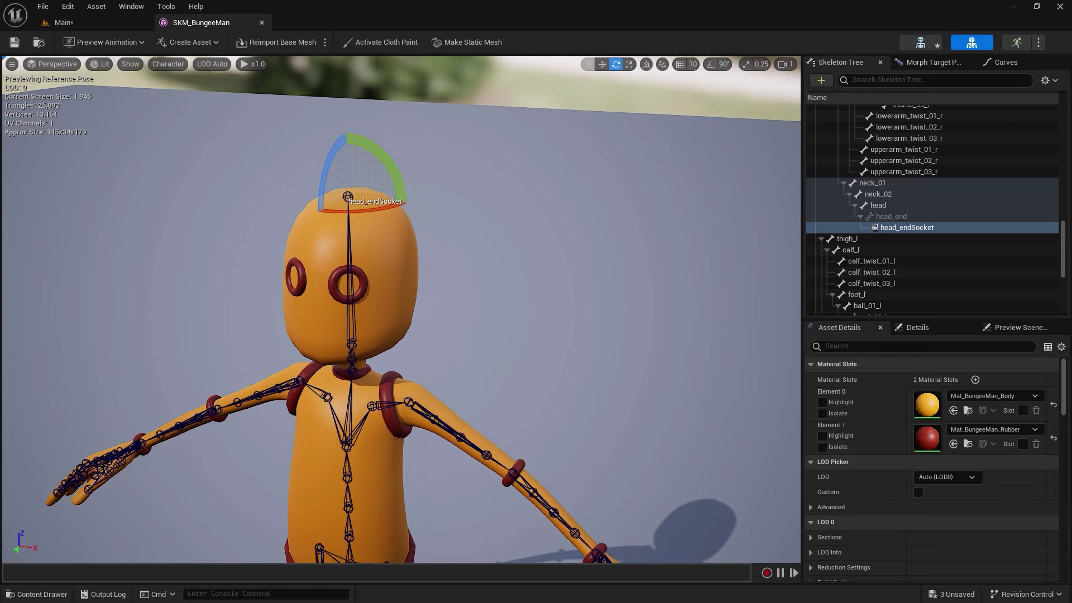
alt+right_drag(466, 156, 508, 155)
middle_drag(473, 157, 488, 59)
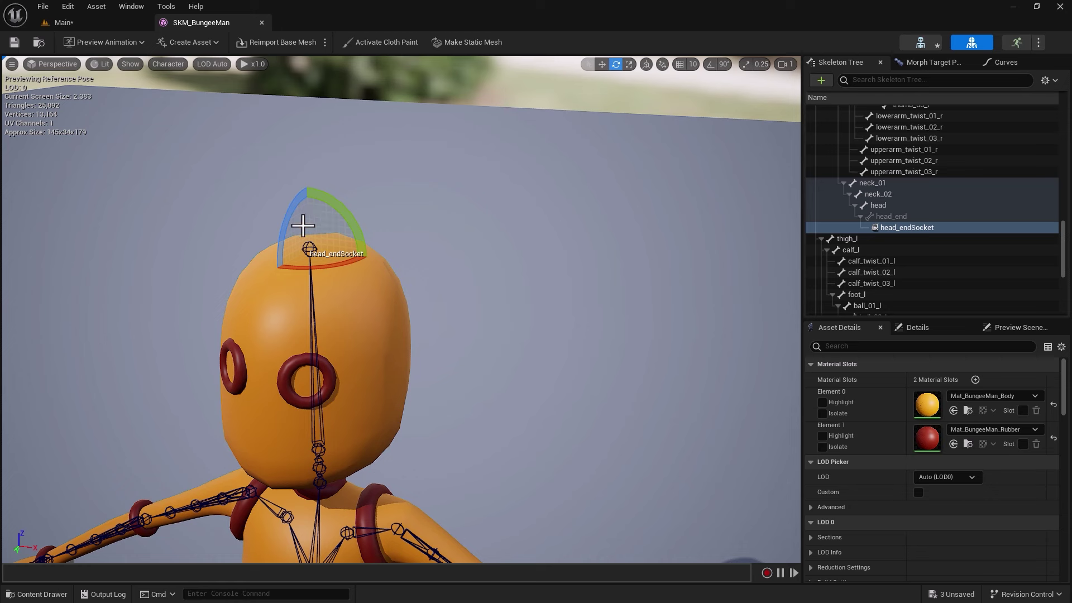
click(169, 66)
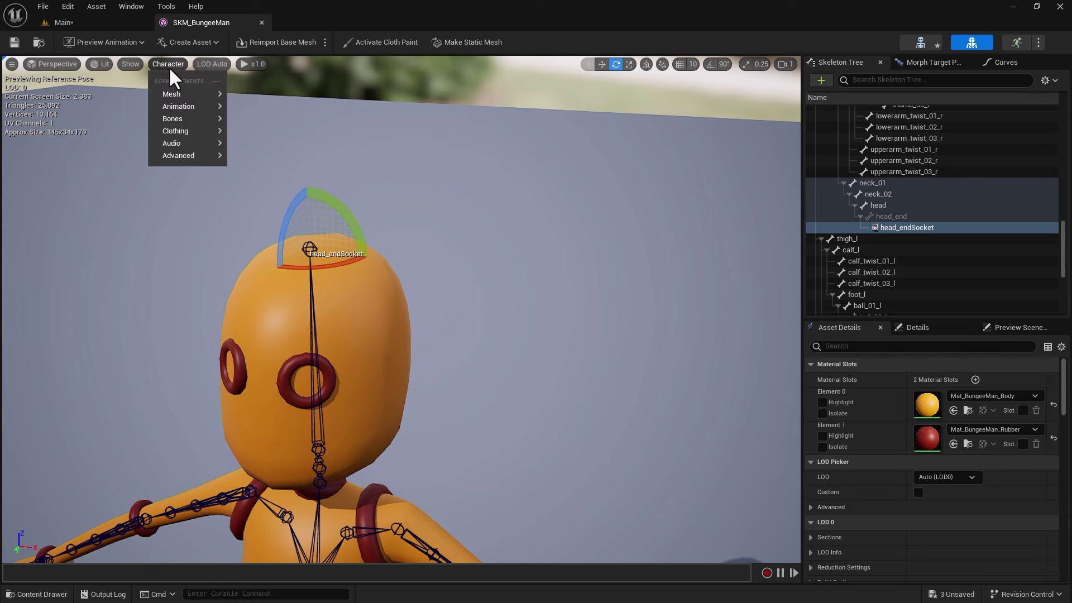
mouse_move(182, 118)
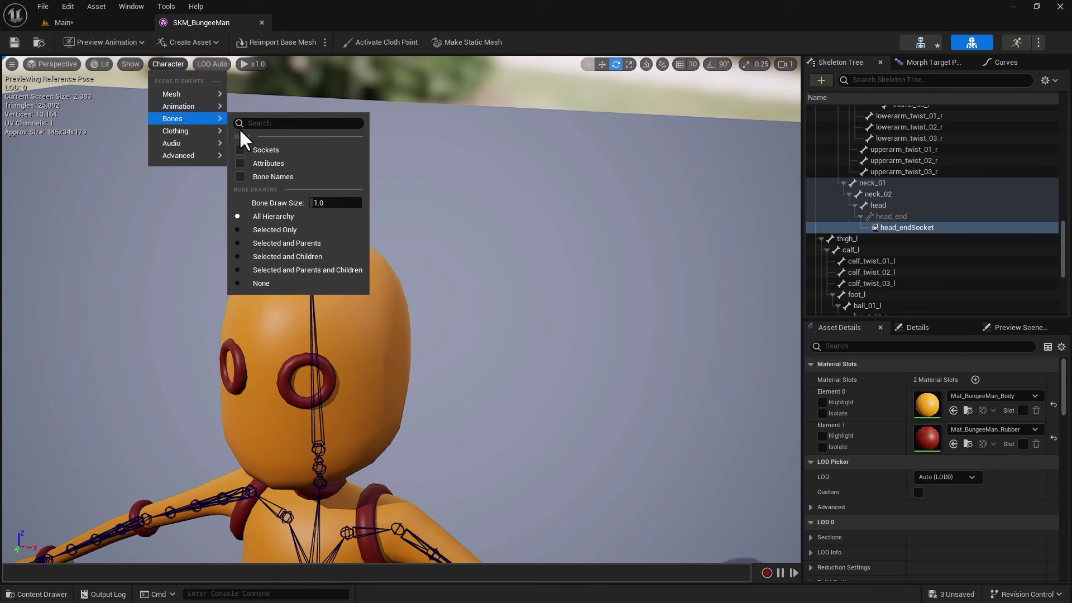
click(264, 150)
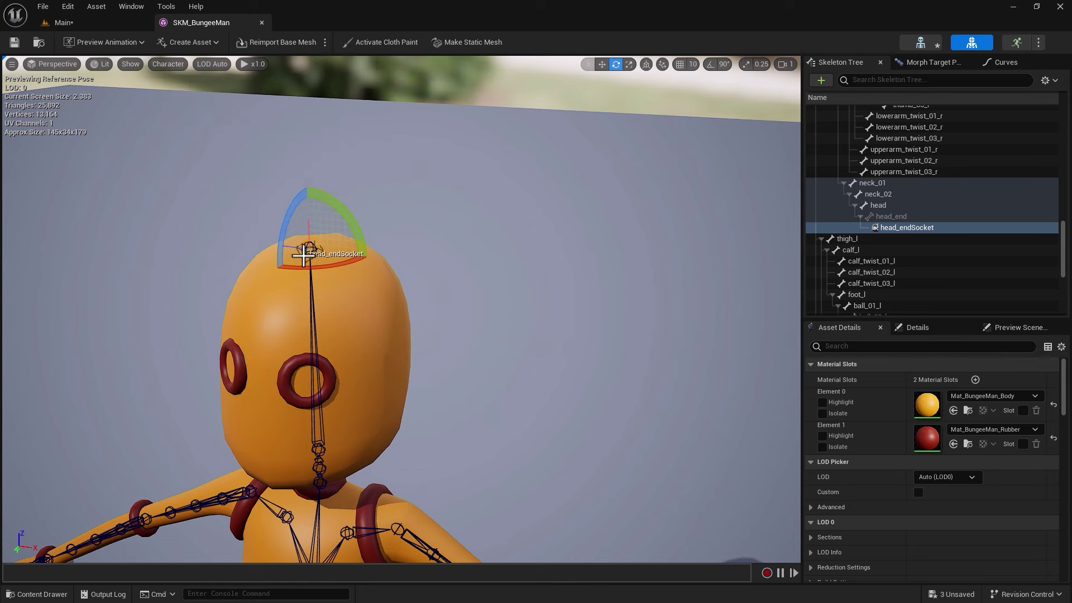
Move head_endSocket vertically so it sits slightly below the head_end bone, inside the top of the head
key(w)
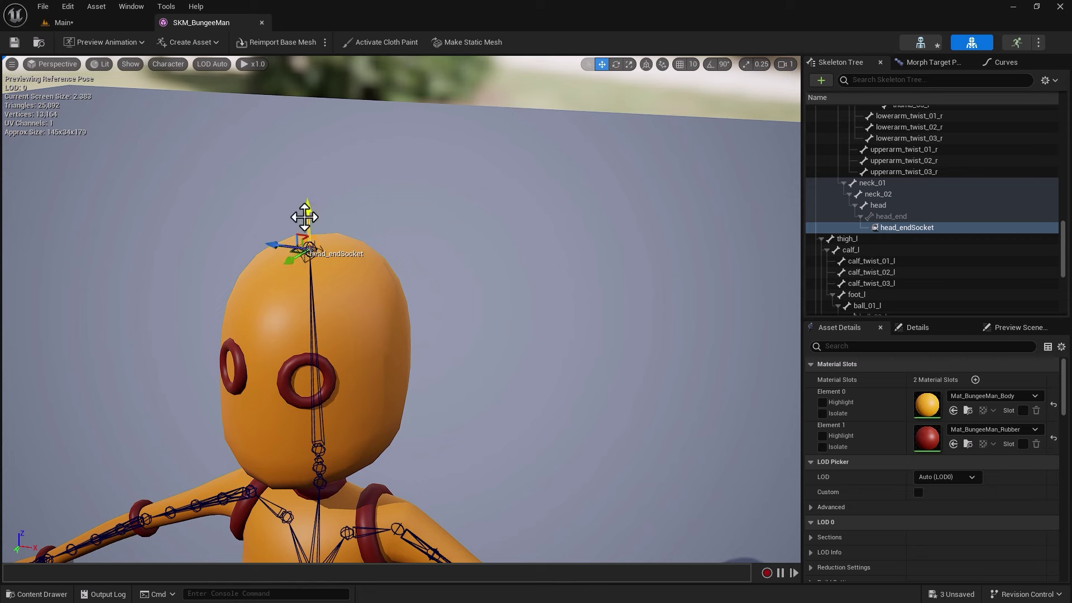
drag(307, 210, 290, 90)
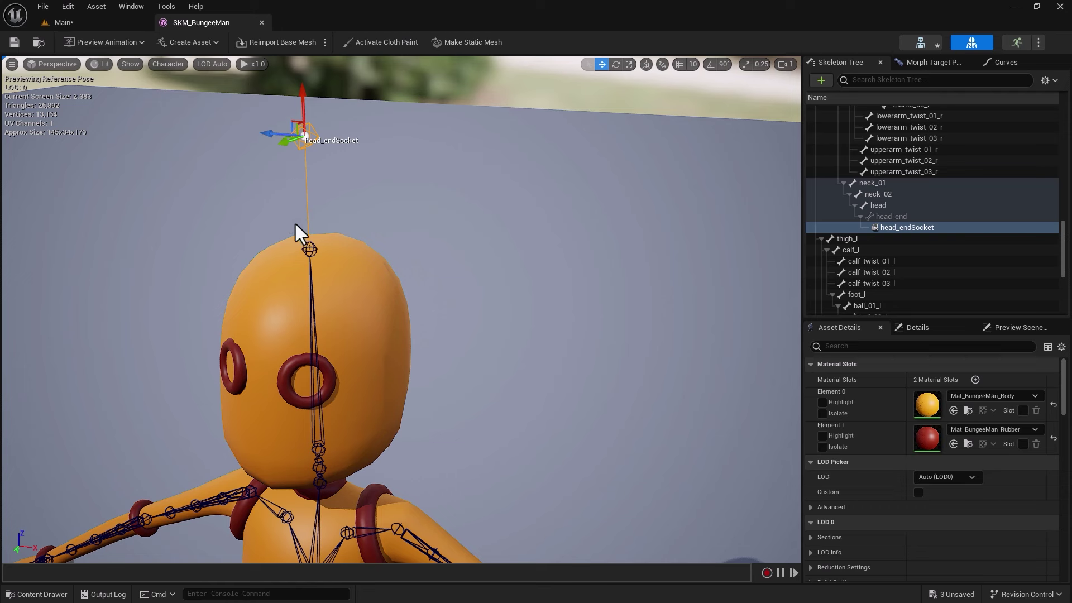
drag(300, 91, 295, 241)
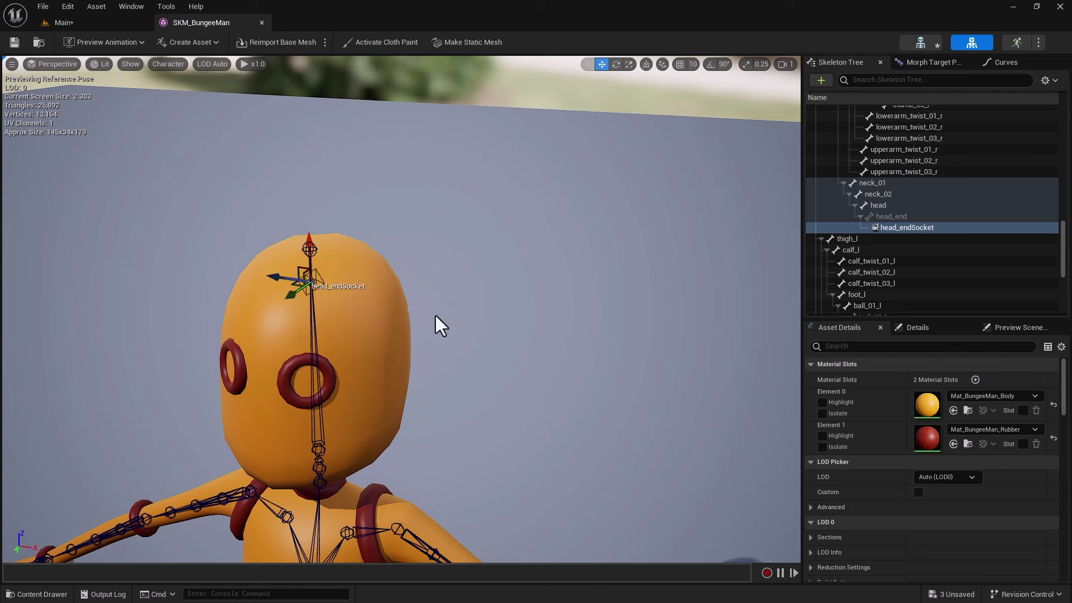
Add the crown static mesh as a preview asset on head_endSocket
right_click(894, 227)
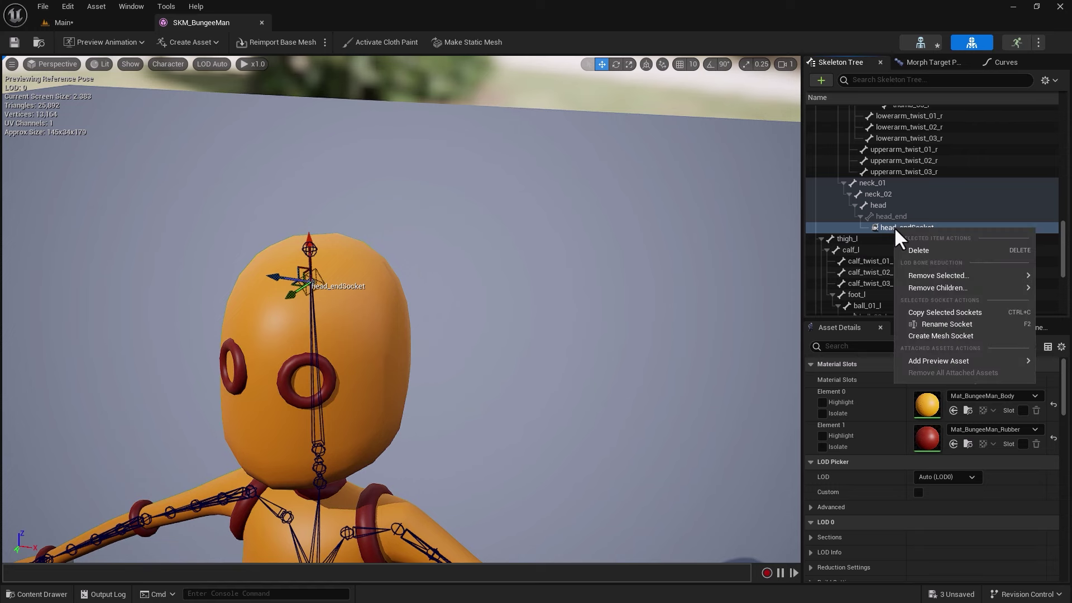
mouse_move(936, 362)
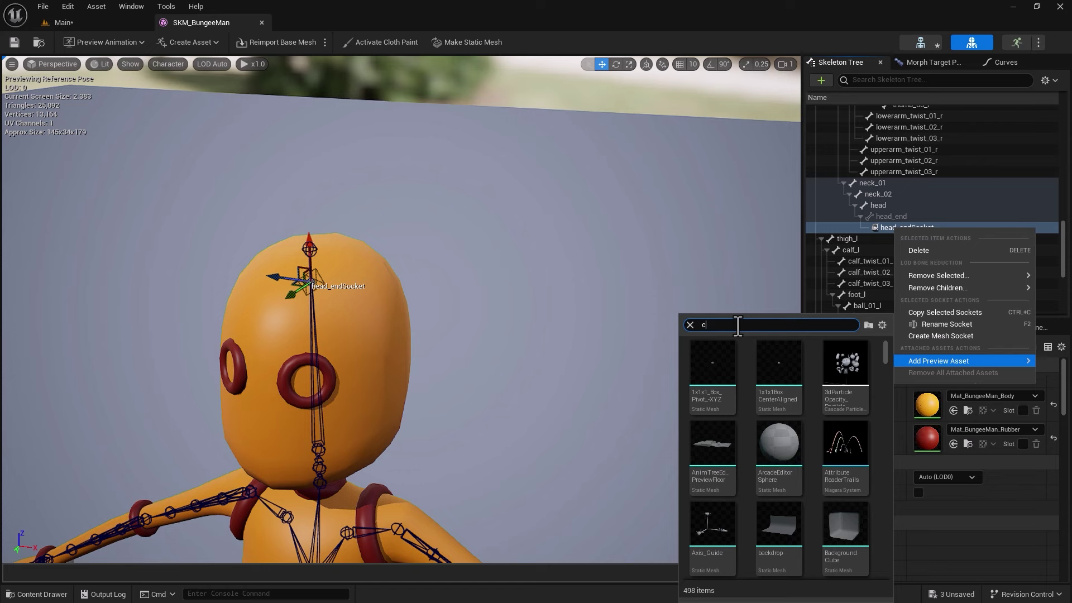
text(rown)
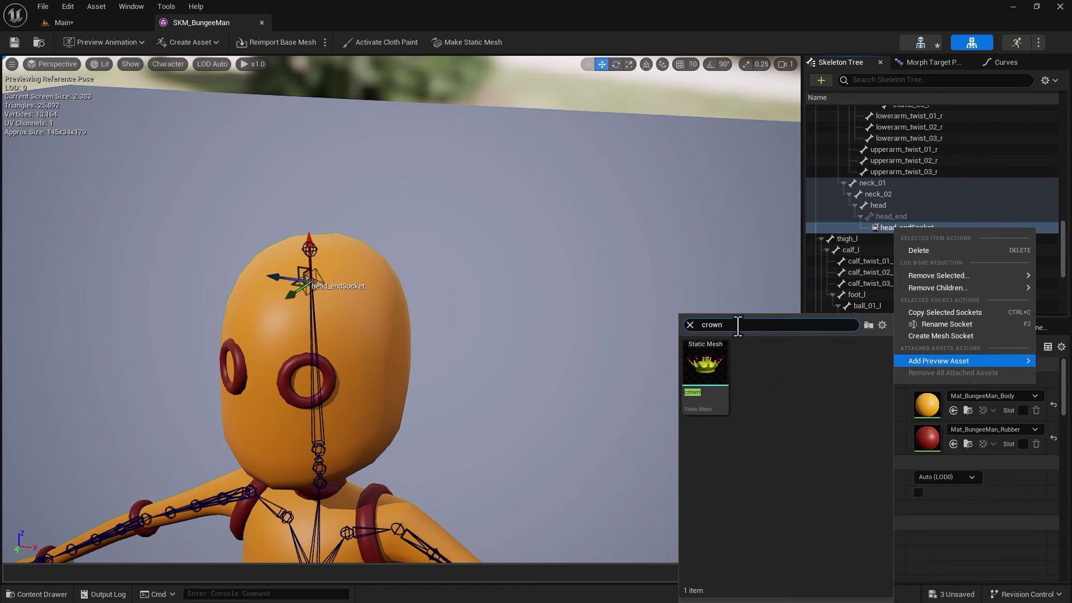
click(705, 363)
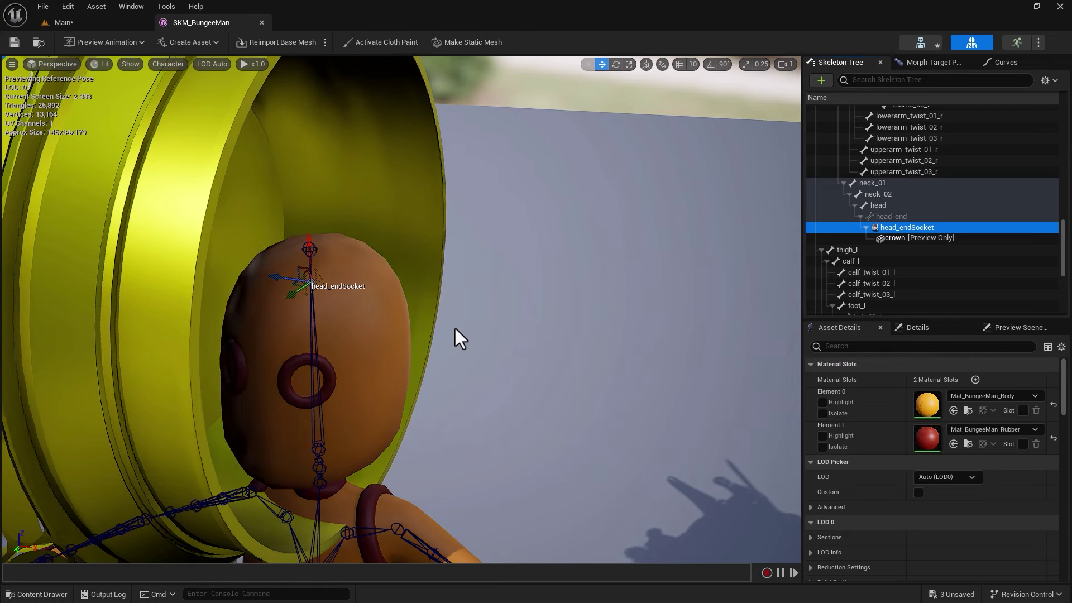
scroll(275, 274, down, 4)
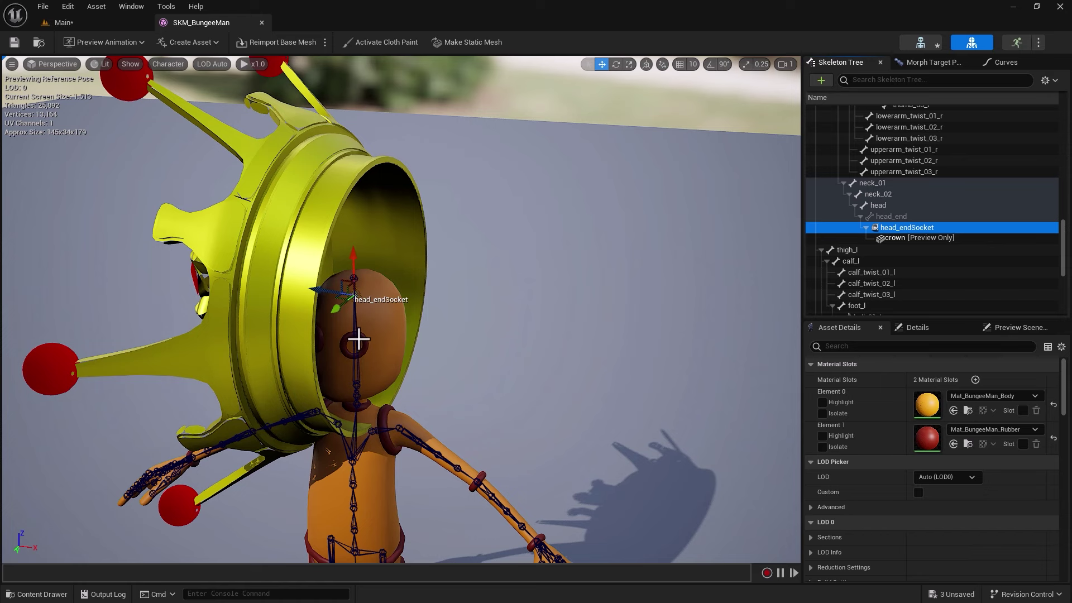
Rotate head_endSocket with 90° angle snapping until the preview crown stands upright on the head, and save the skeletal mesh
click(899, 229)
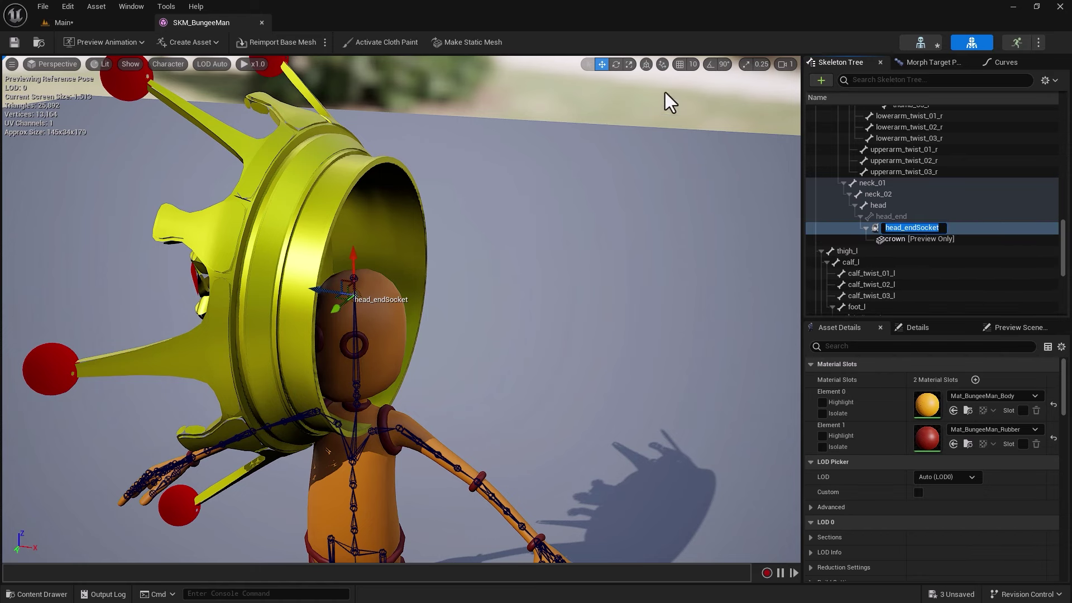
click(711, 66)
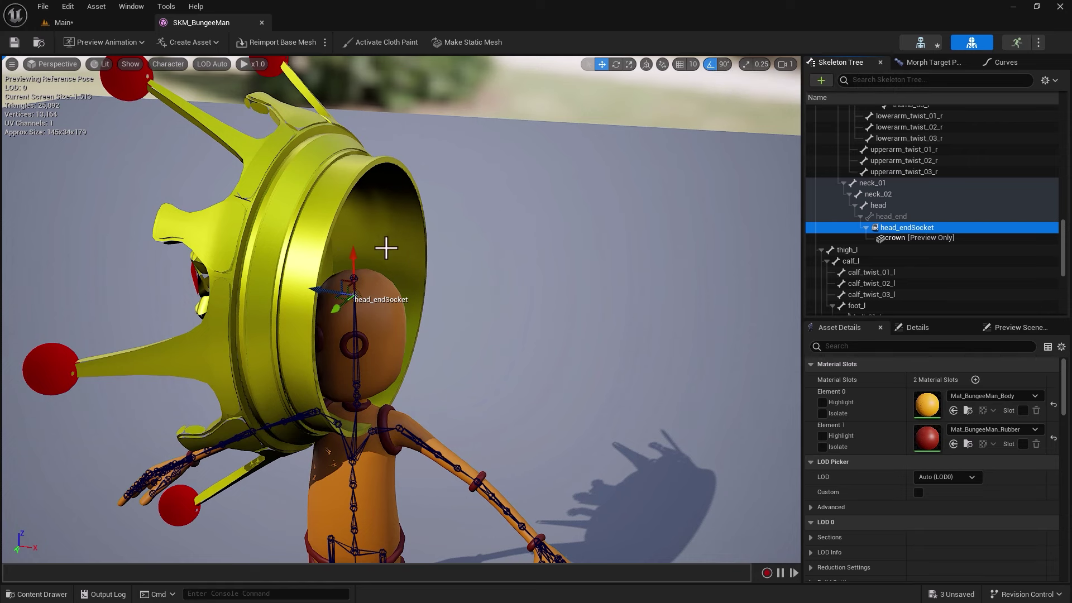
key(e)
drag(383, 257, 453, 335)
alt+drag(523, 375, 561, 323)
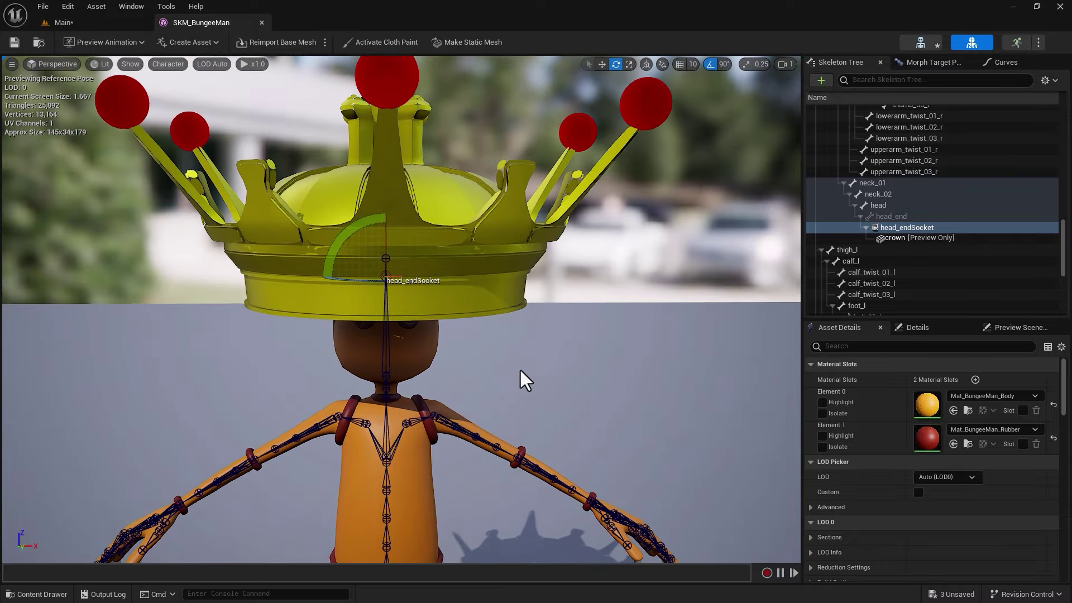
mouse_move(484, 352)
alt+right_down()
mouse_move(475, 377)
mouse_move(481, 363)
alt+right_up()
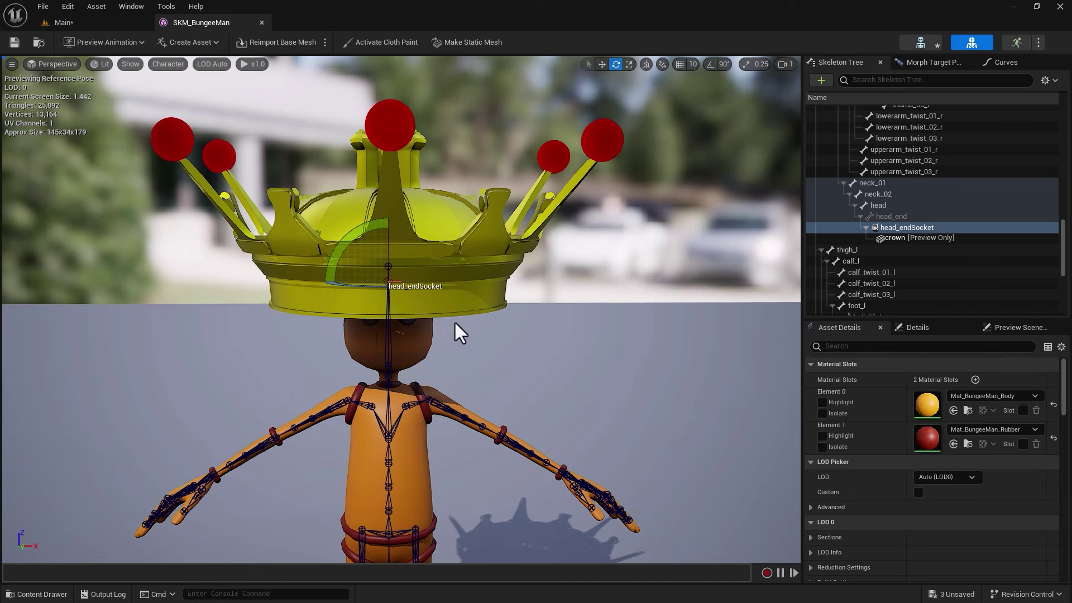
click(13, 44)
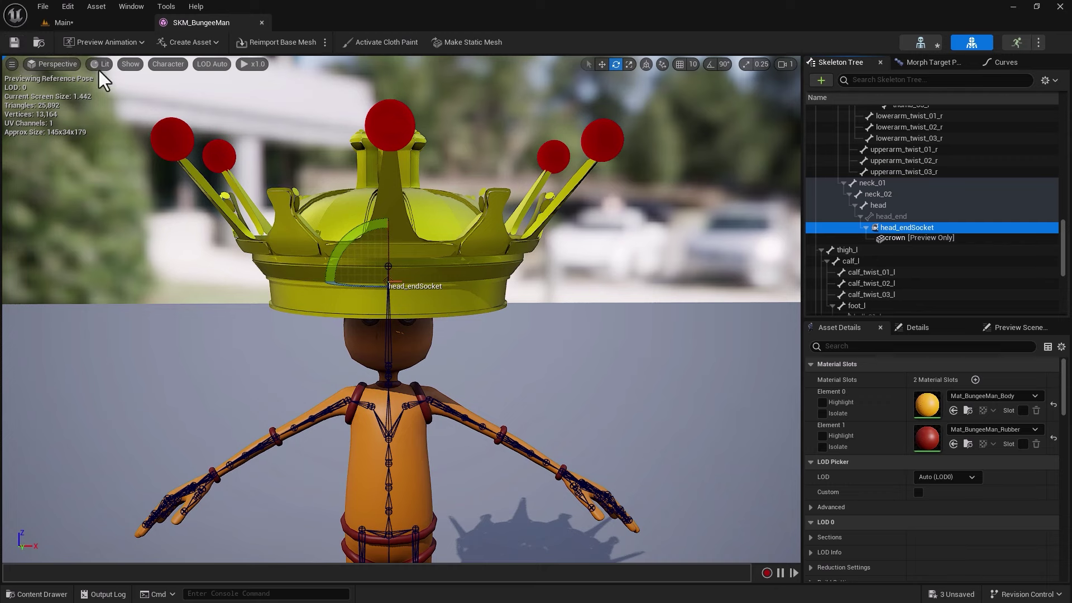
Return to the Main level and add the crown actor to the level sequence
click(111, 26)
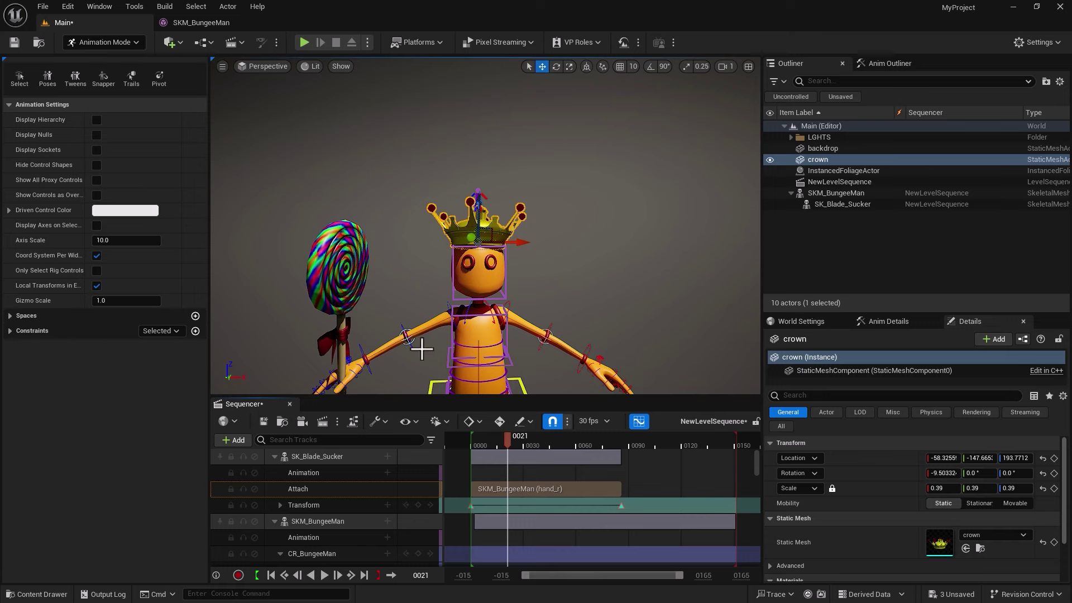
click(458, 231)
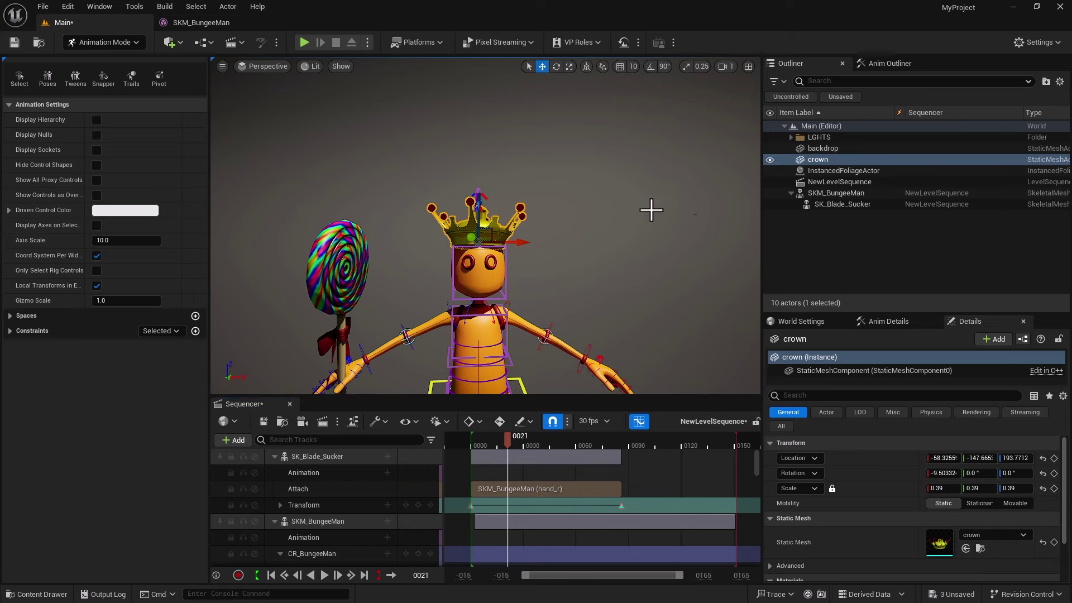
drag(796, 159, 546, 356)
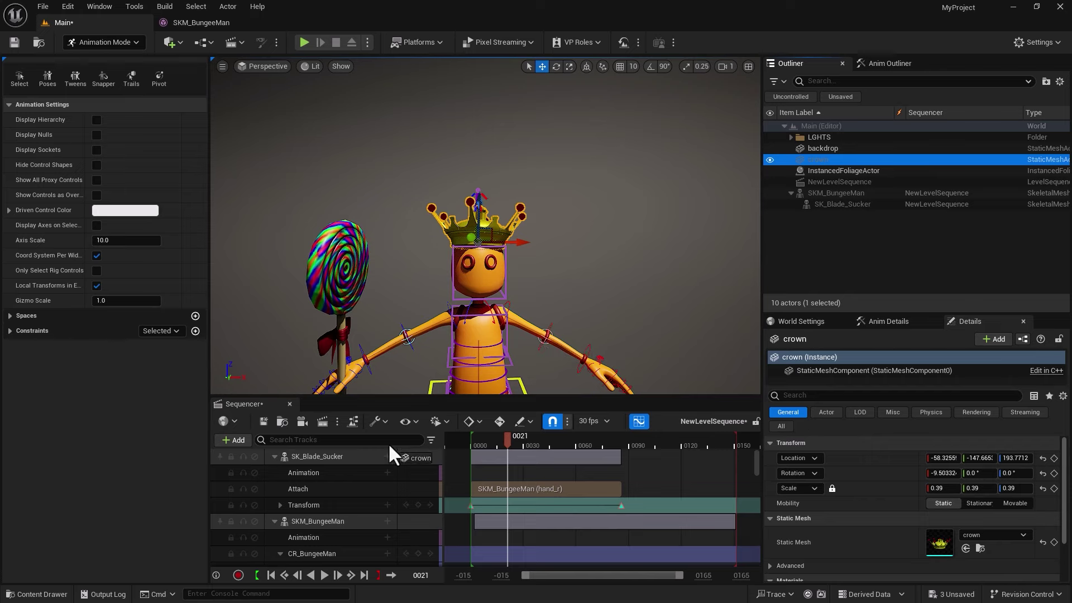
drag(370, 450, 373, 458)
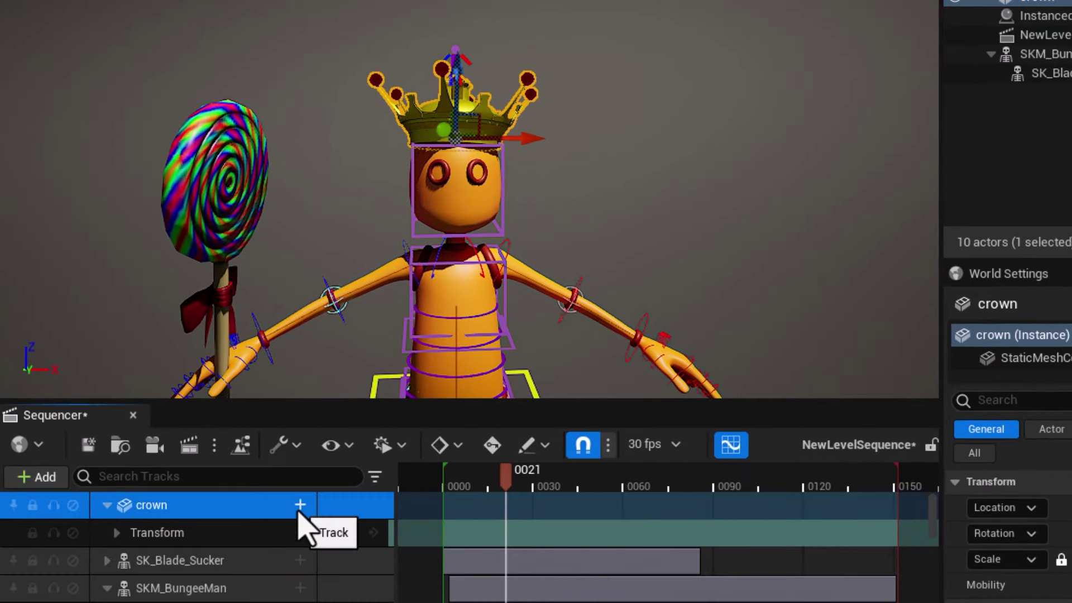
Attach the crown track to SKM_BungeeMan at head_endSocket, with the attach option set to None
click(300, 505)
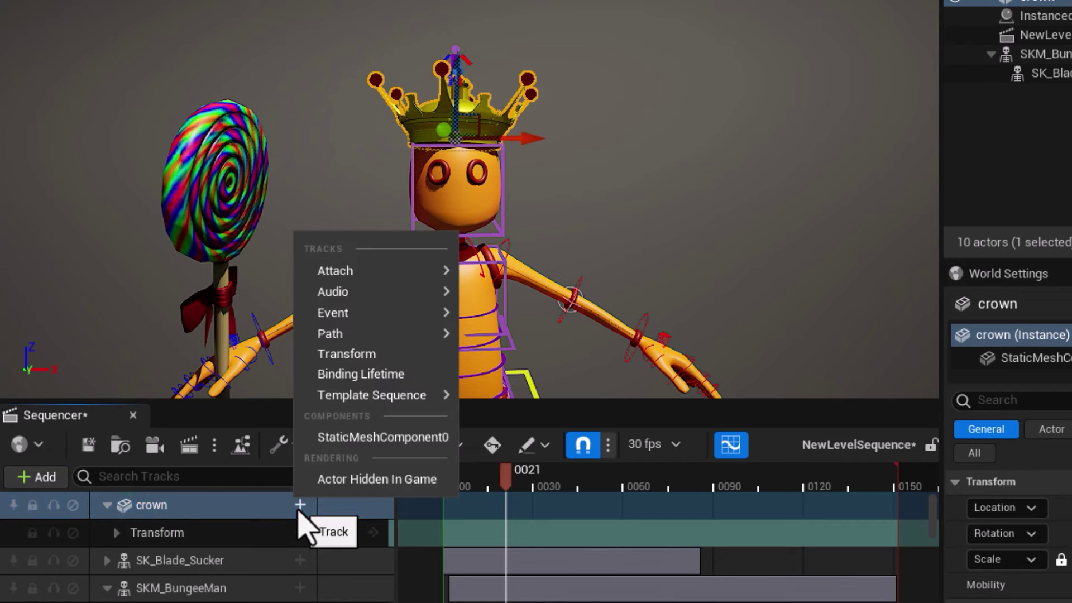
mouse_move(362, 280)
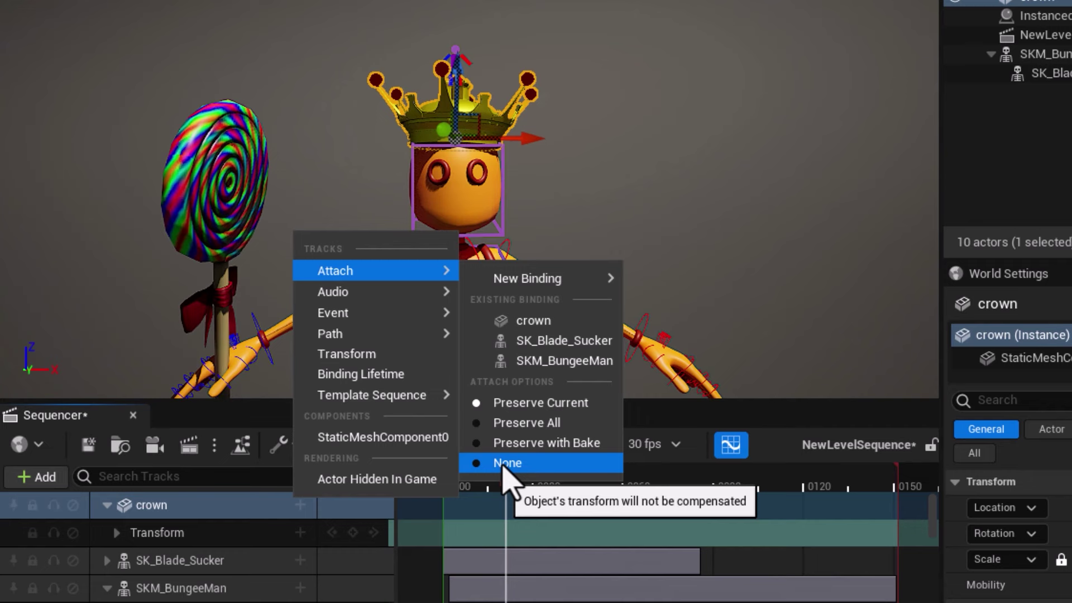
click(505, 479)
click(302, 506)
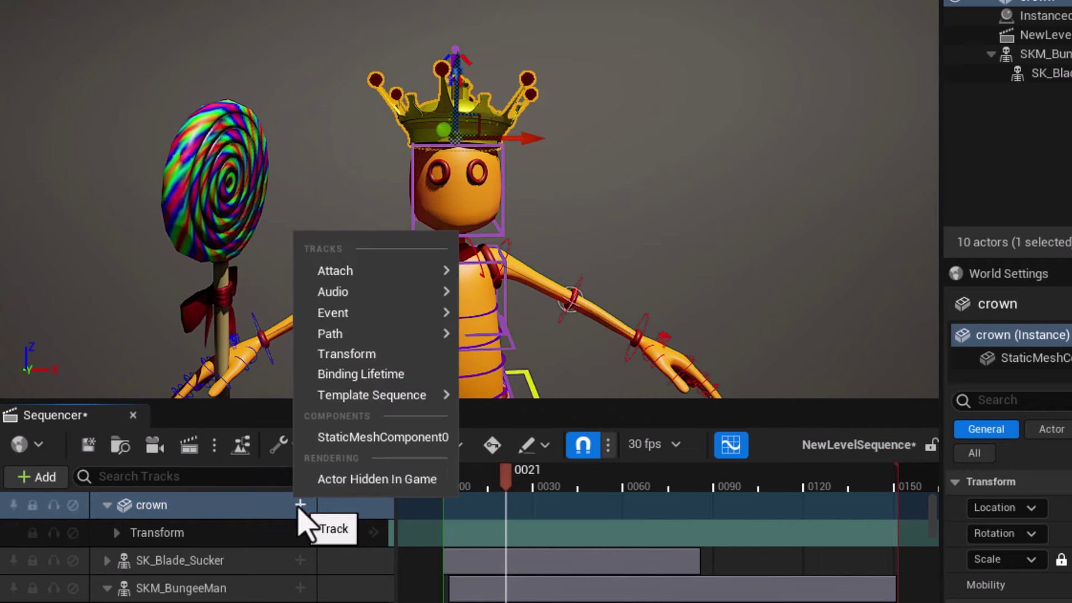
mouse_move(383, 275)
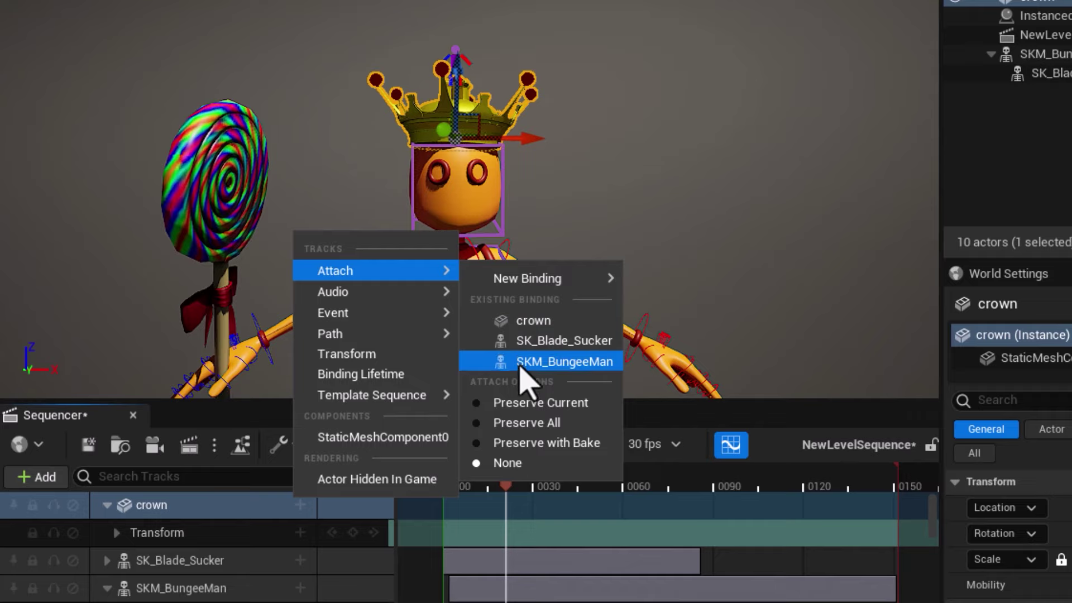
click(525, 361)
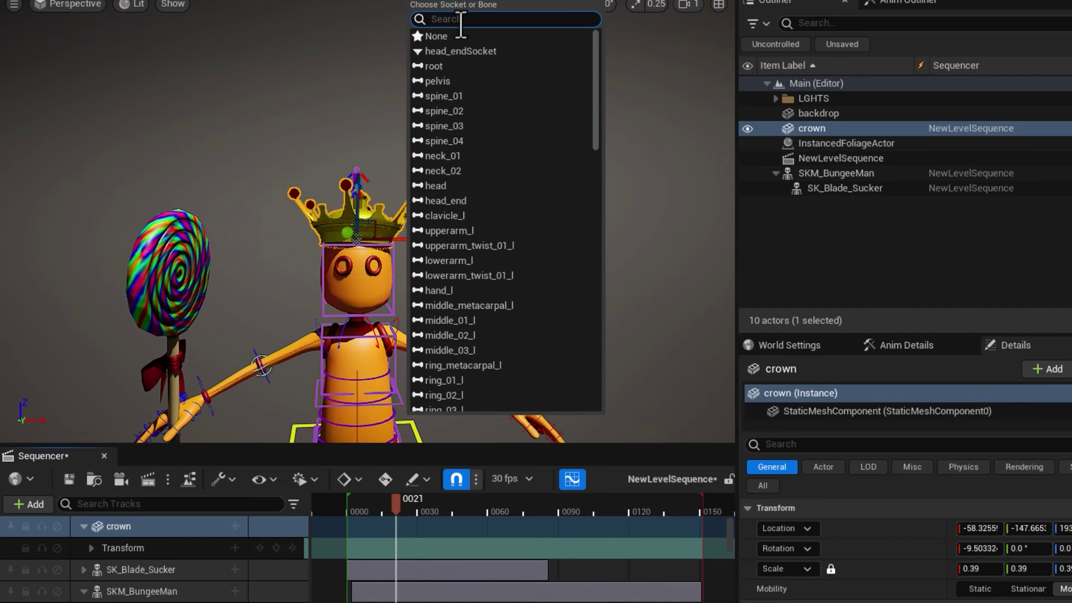
text(ocket)
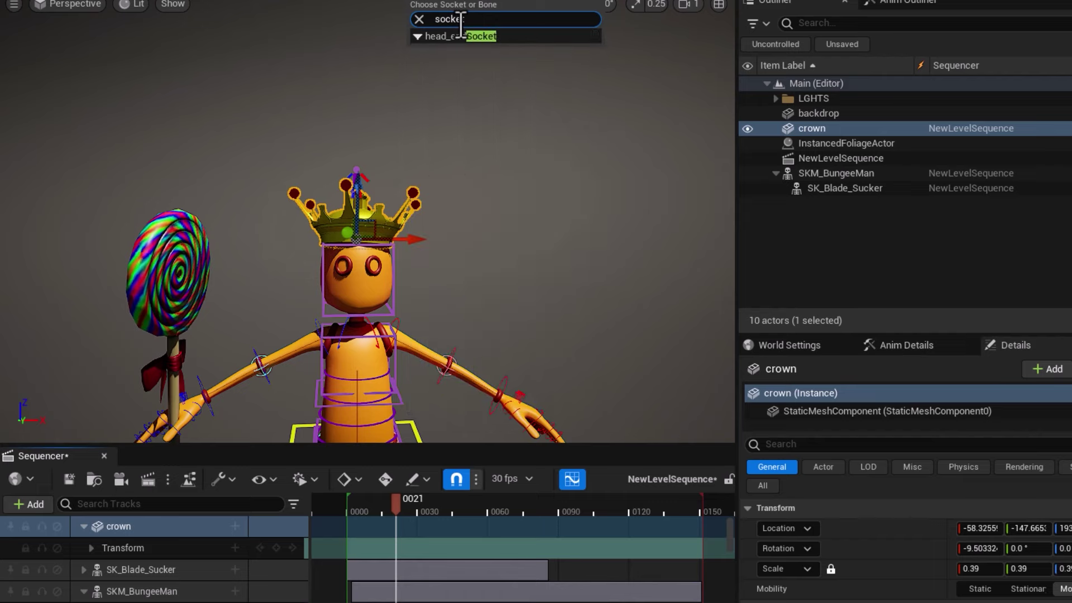
click(461, 36)
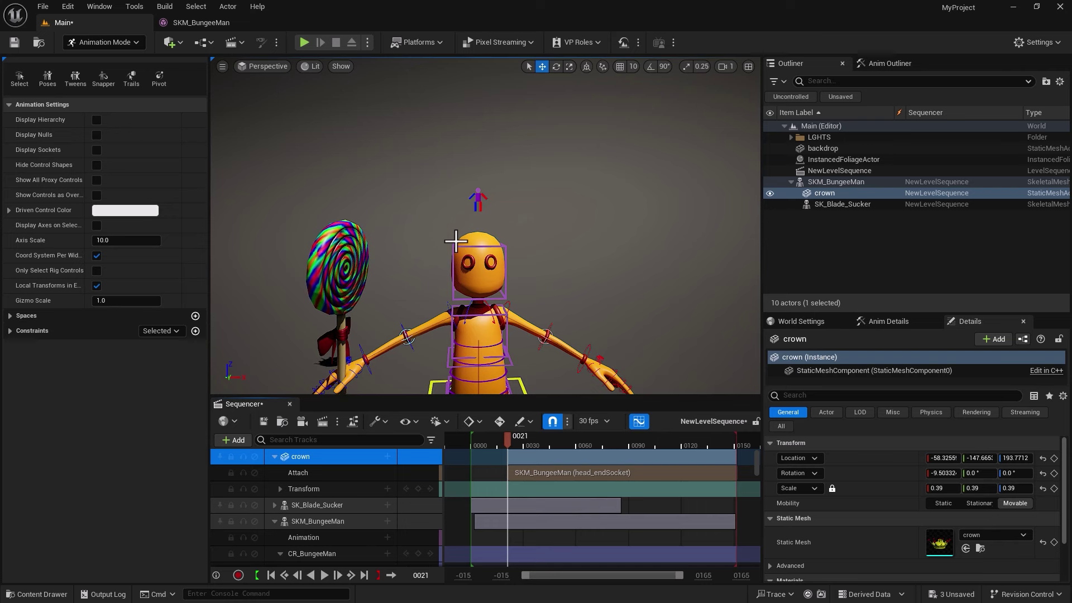
Reset the crown's location to 0, 0, 0 so it sits at the socket, and deselect it
scroll(417, 252, down, 5)
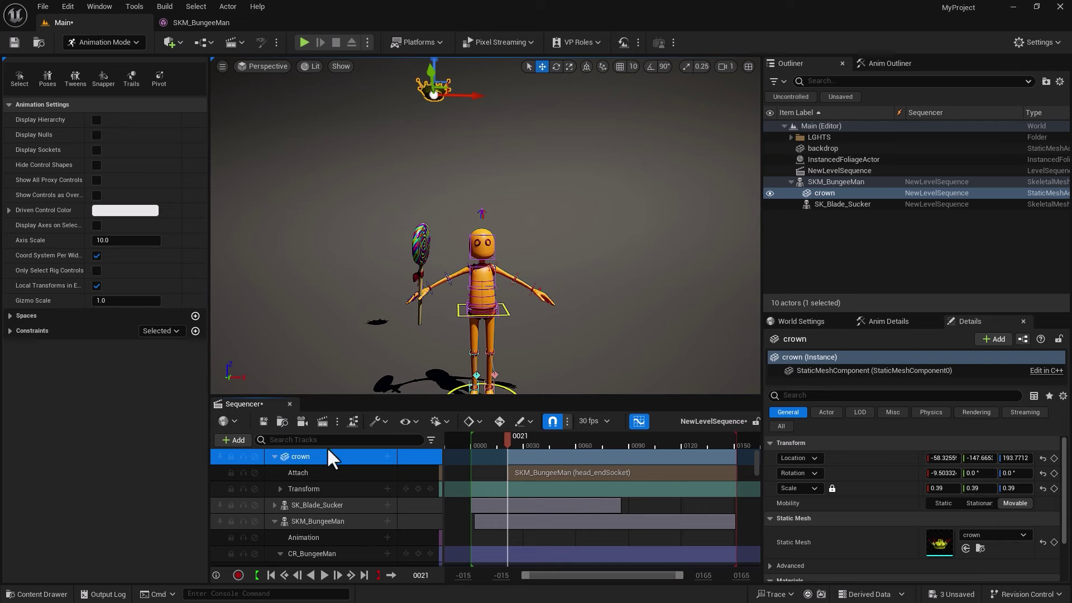
click(1042, 459)
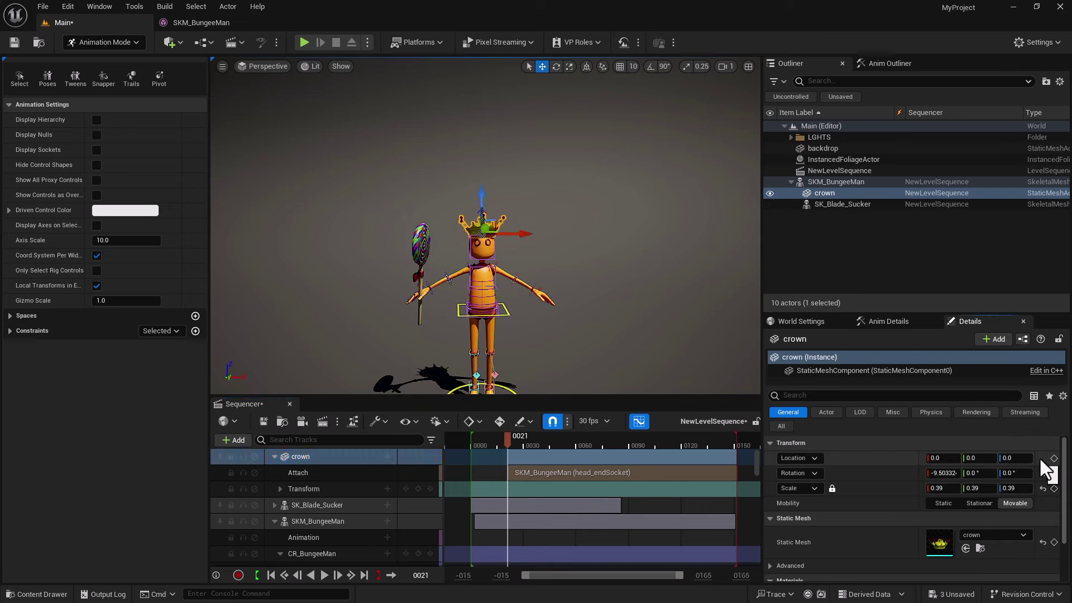
key(f)
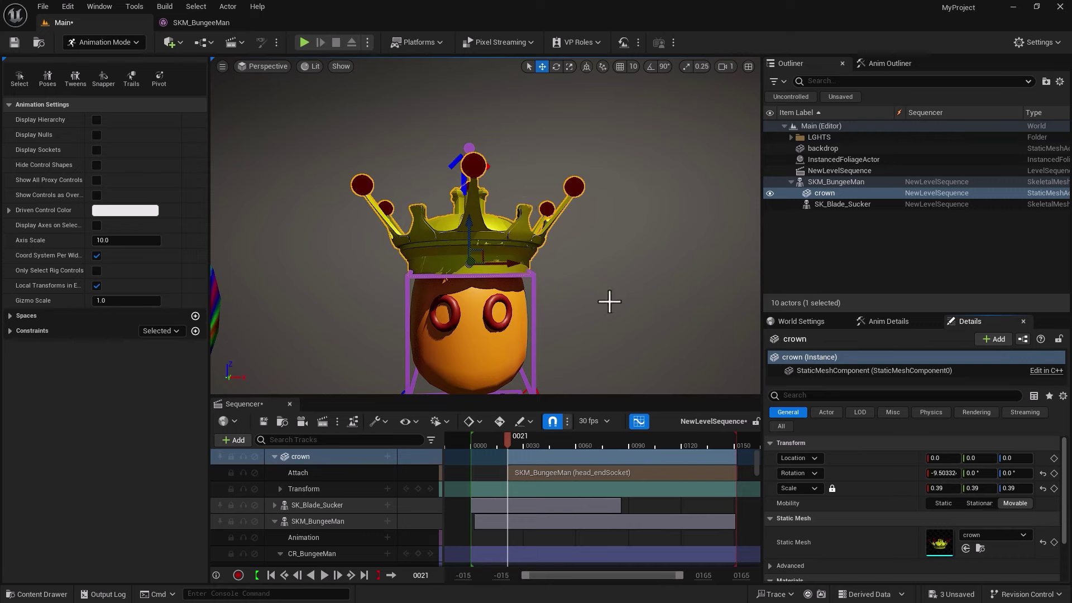
click(600, 358)
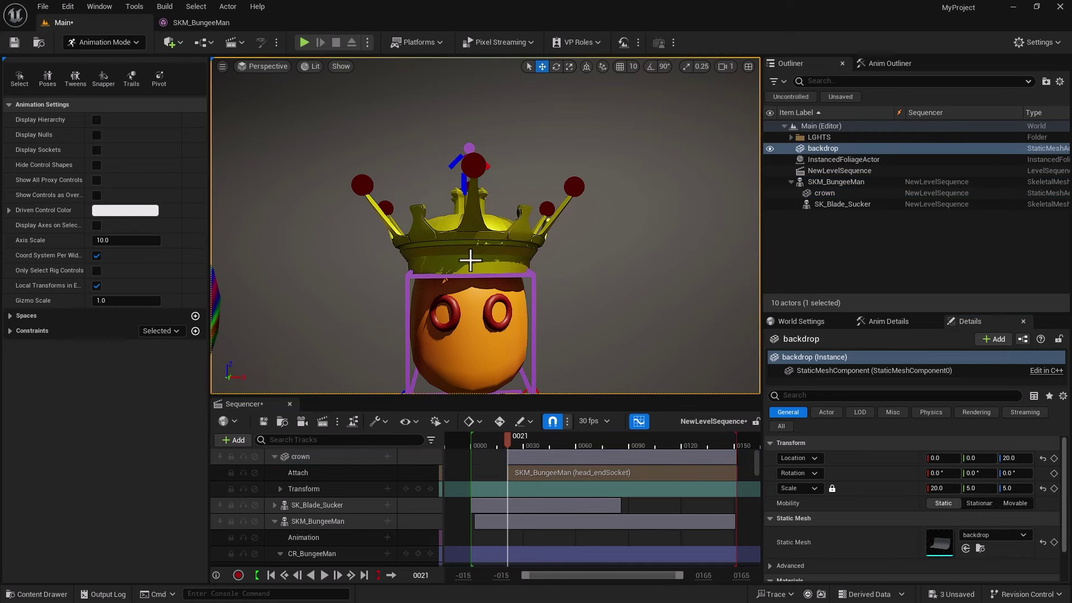
Switch to the SKM_BungeeMan skeletal mesh and move head_endSocket down slightly so the preview crown sits lower on the head
click(185, 23)
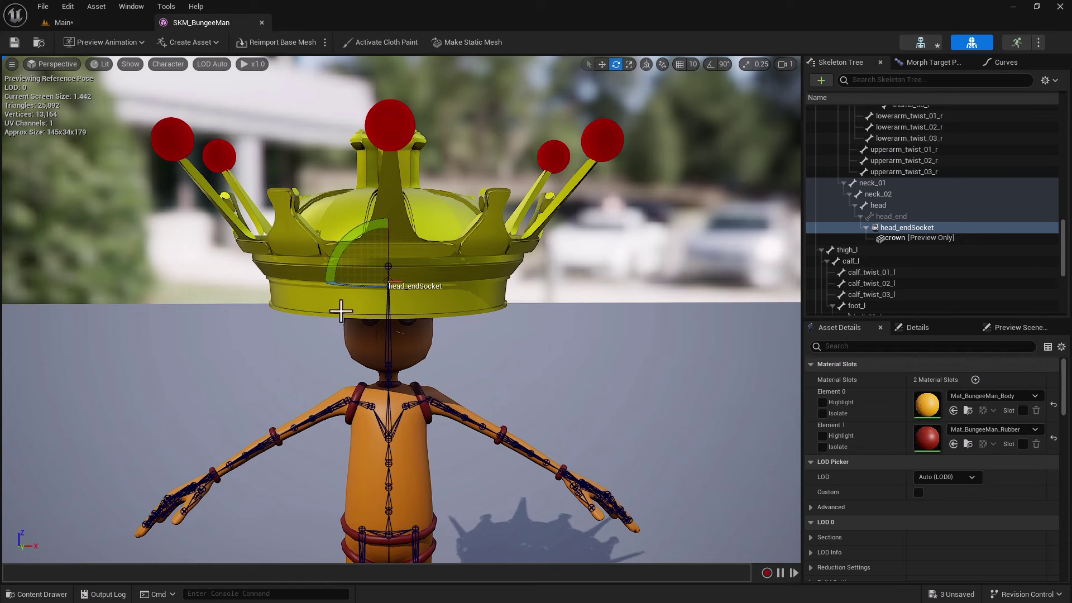
click(879, 229)
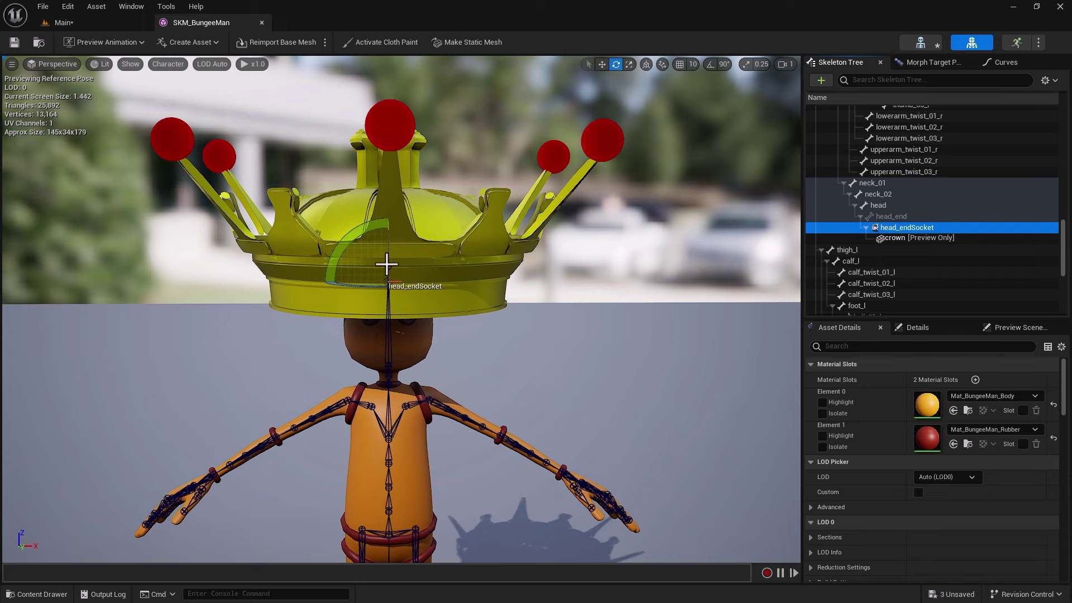
alt+drag(268, 313, 201, 313)
drag(333, 246, 334, 235)
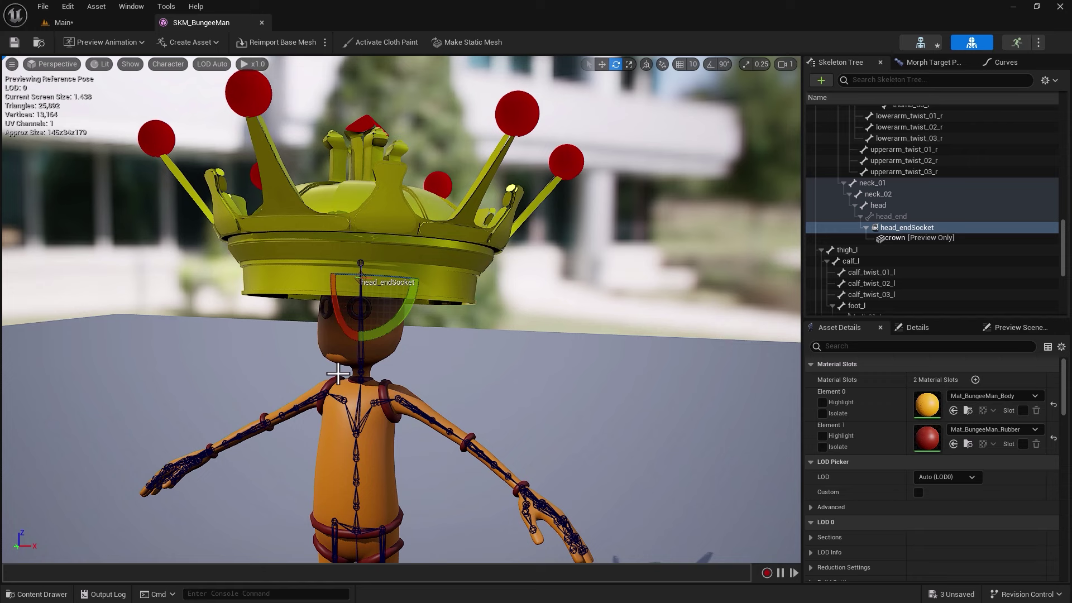
key(w)
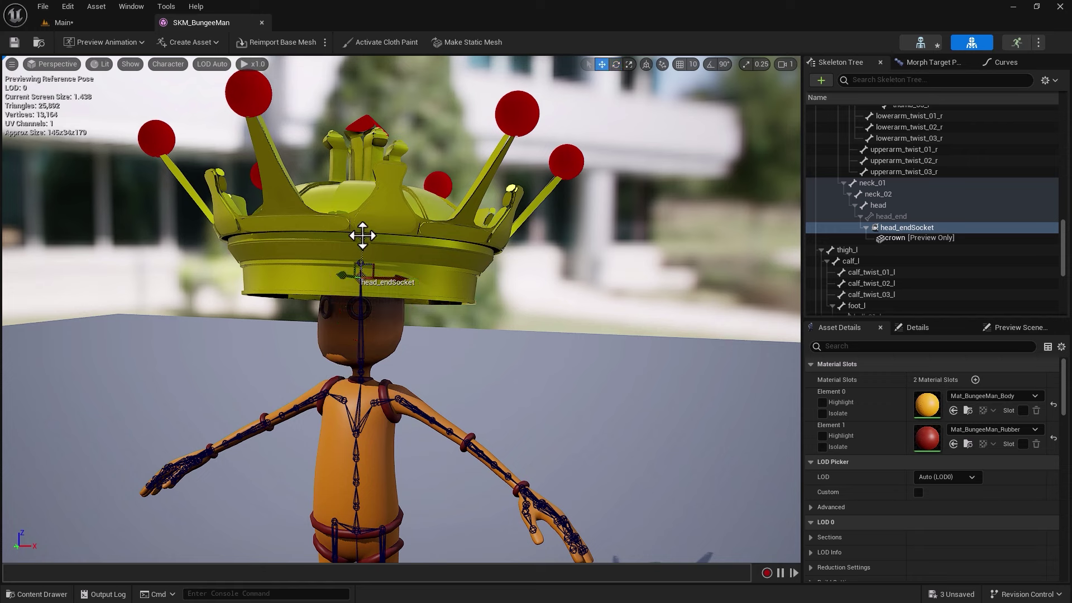
drag(362, 235, 361, 242)
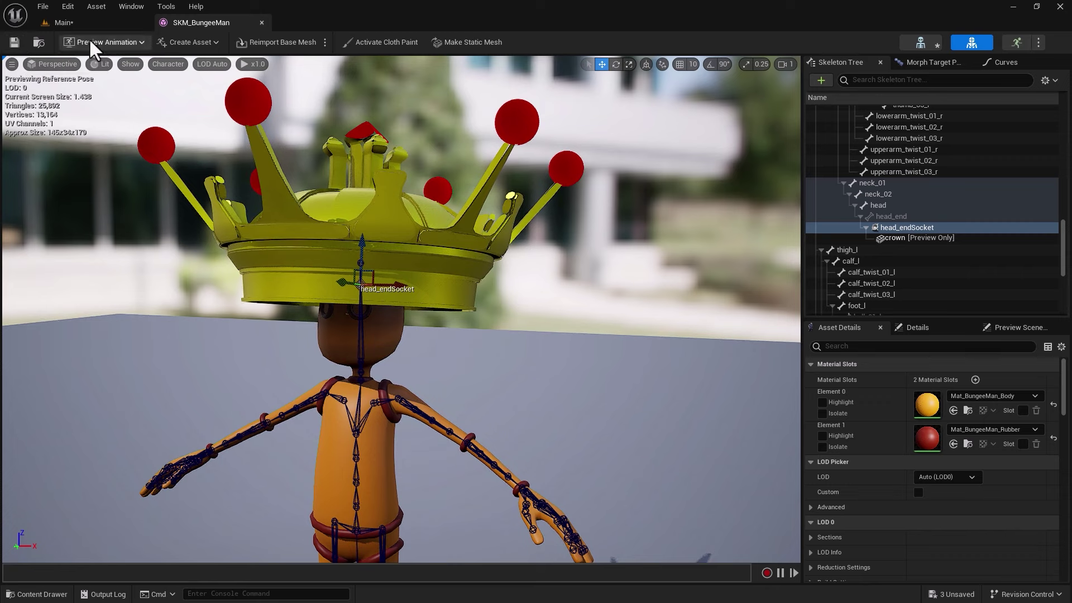
Return to the Main level and extend the start of the crown's attach section back to the beginning of the sequence
click(92, 24)
mouse_move(349, 310)
alt+mouse_down()
mouse_move(291, 314)
mouse_move(404, 308)
mouse_move(340, 312)
alt+mouse_up()
alt+right_drag(413, 303, 327, 310)
alt+middle_drag(427, 300, 433, 222)
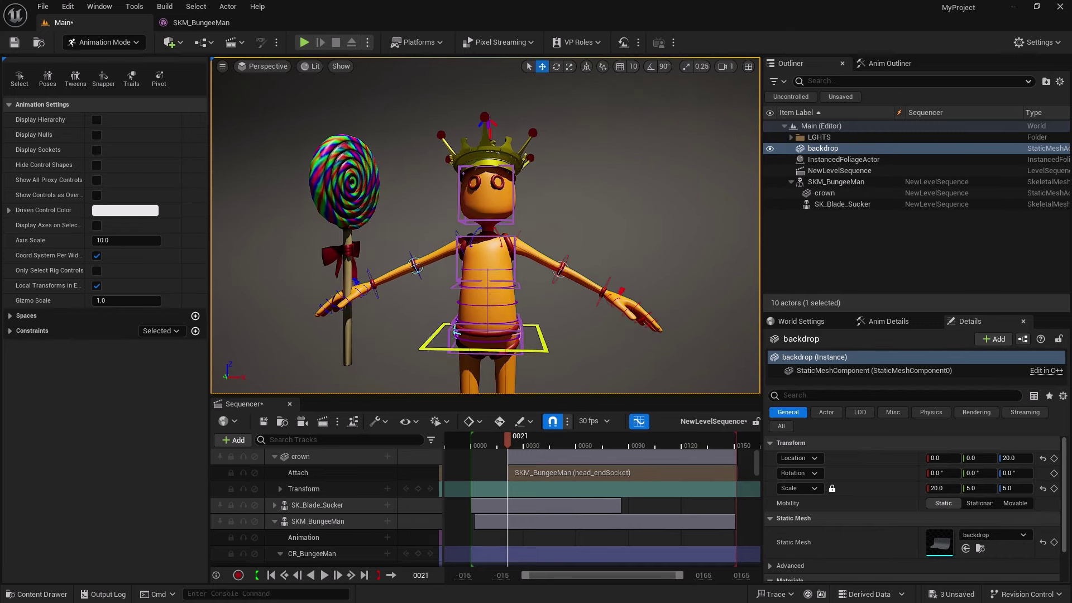
alt+drag(428, 320, 403, 333)
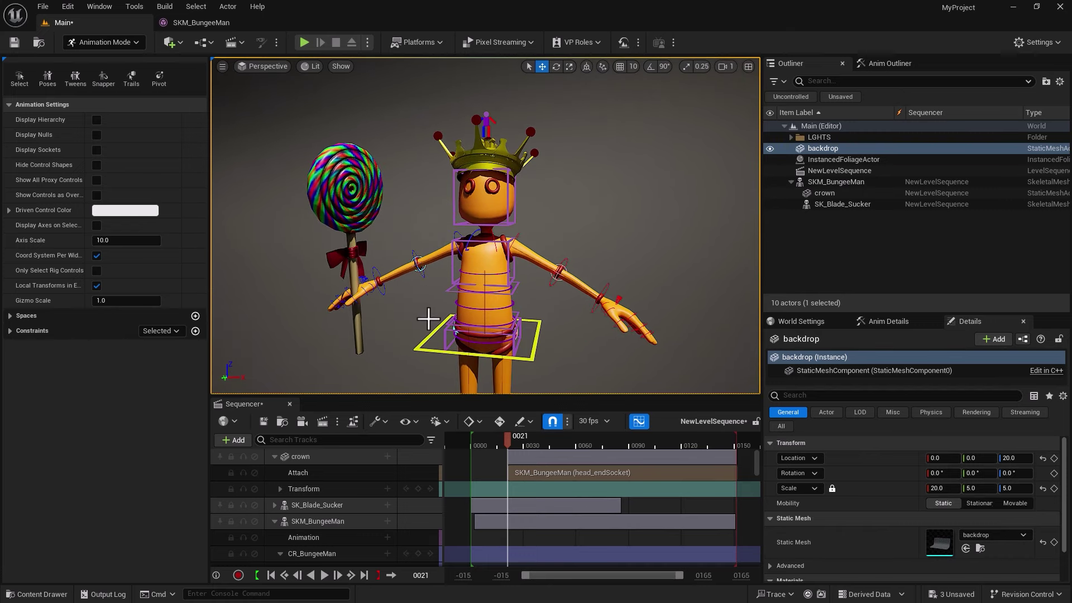
click(559, 474)
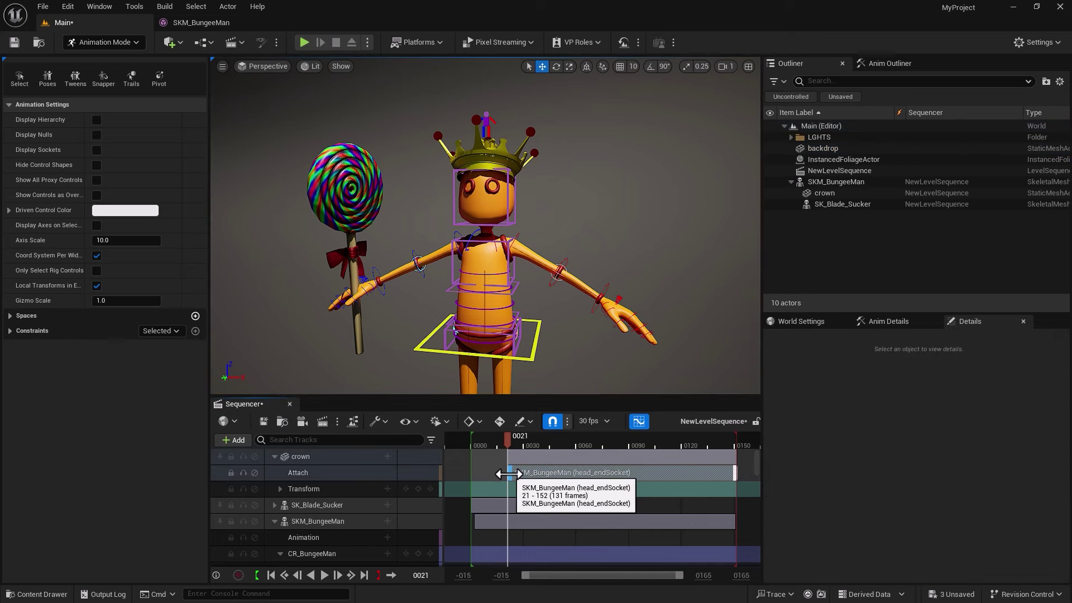
drag(508, 473, 473, 474)
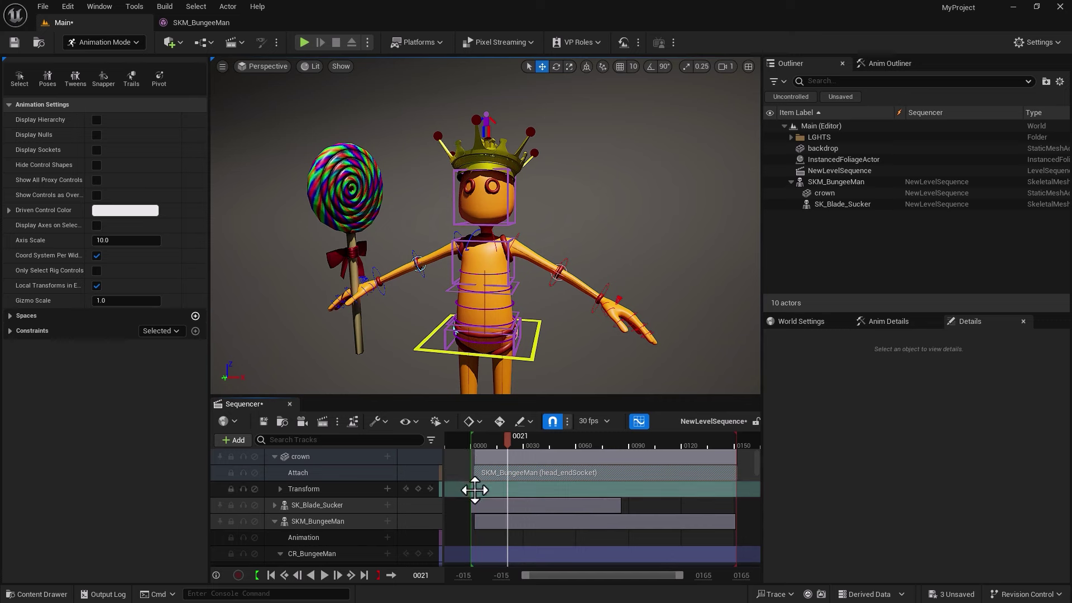
Review the crown attach section's trim-and-preserve options without applying any, and cancel the pending autosave
right_click(594, 475)
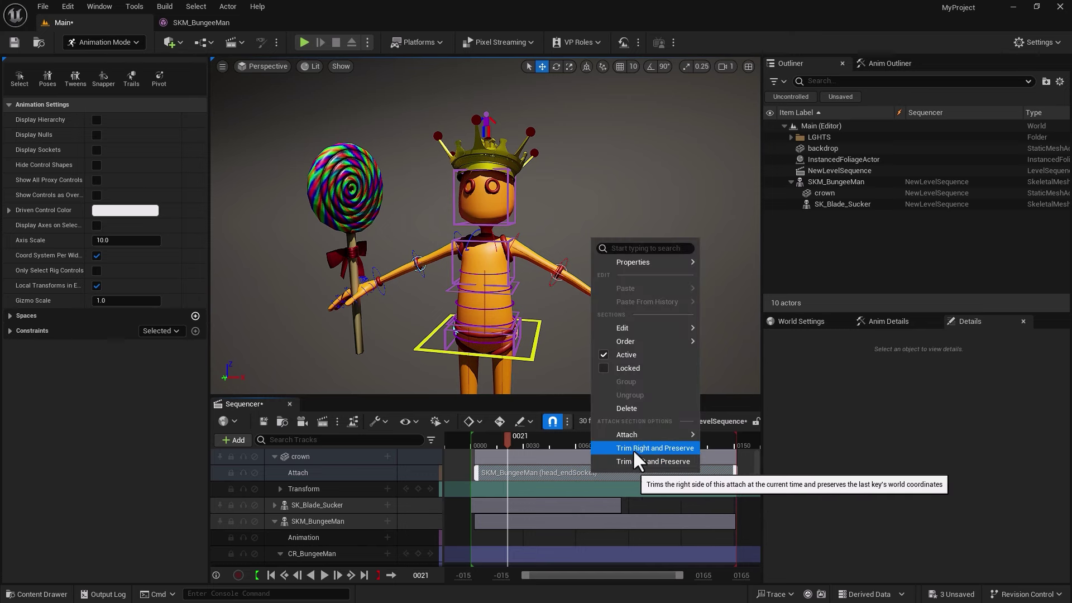
click(569, 484)
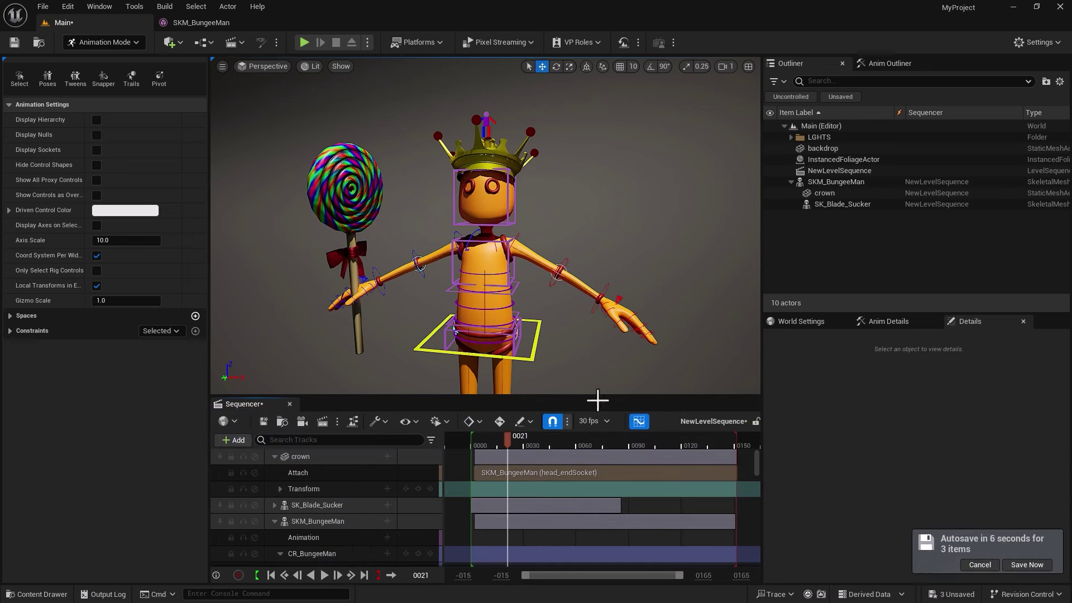
click(975, 566)
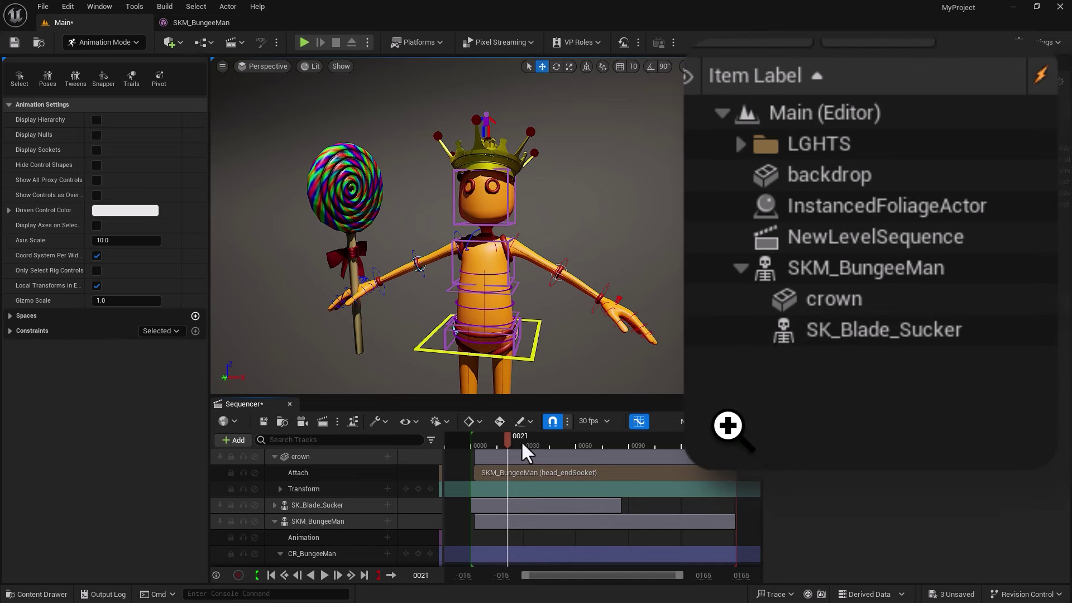
Scrub the sequence to frames 48 and 57 and back to frame 7 to check how the attached props follow the character
drag(522, 440, 555, 479)
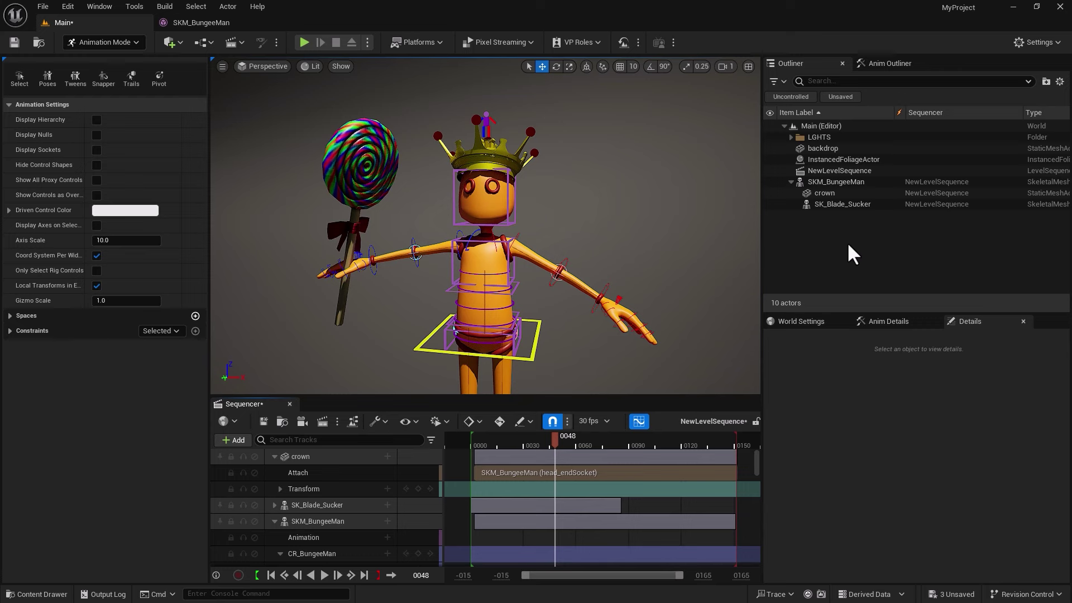
drag(554, 441, 572, 458)
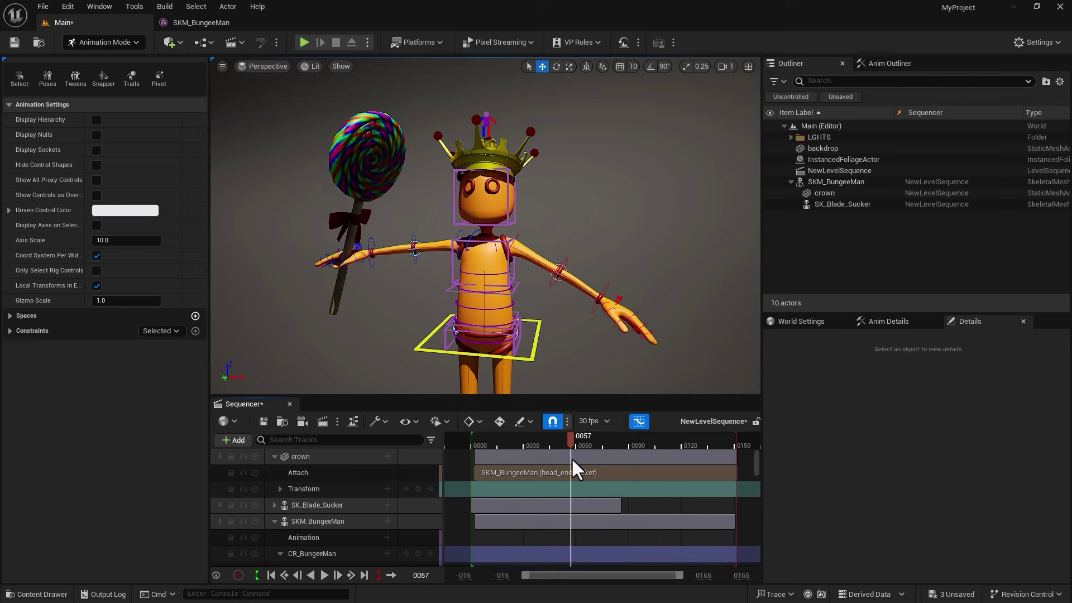
drag(572, 458, 484, 474)
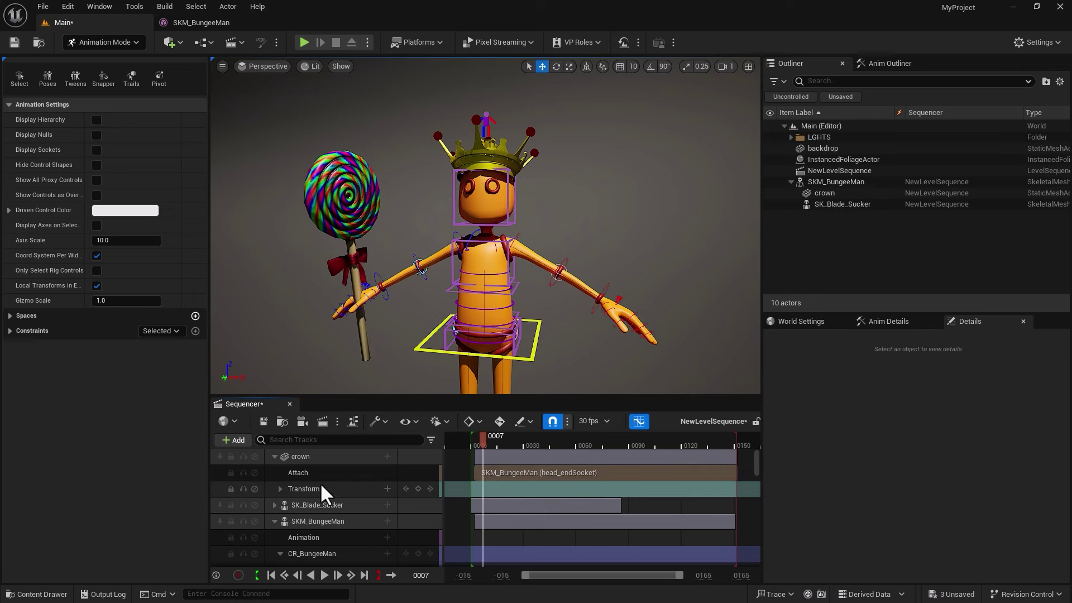